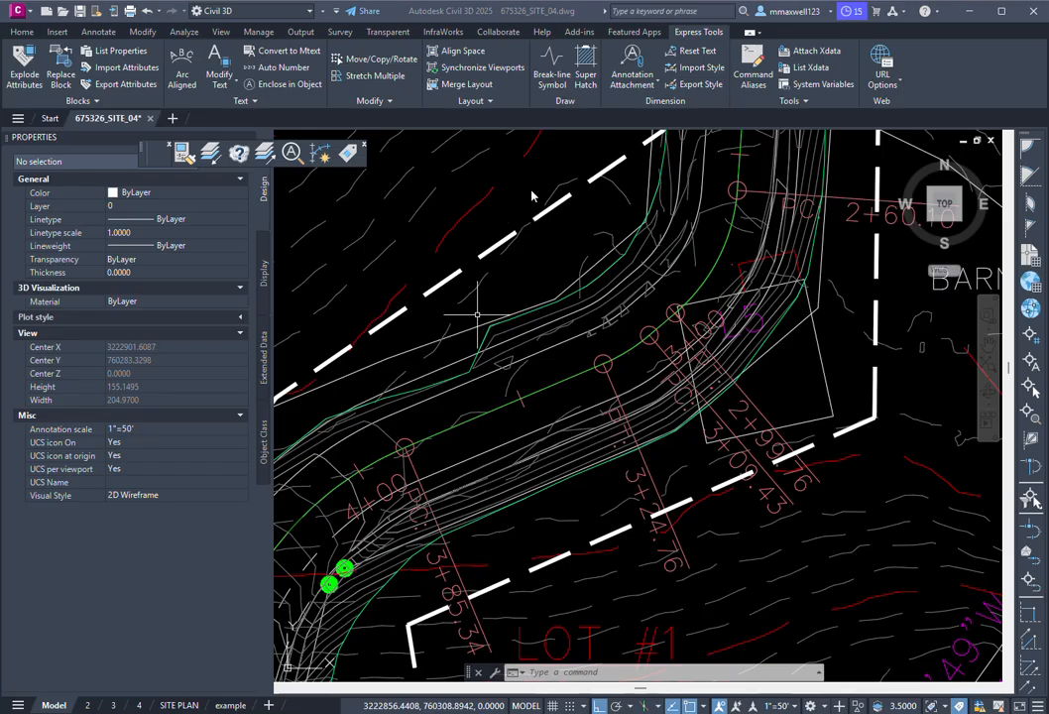
# Step: Look over layout 2, then return to the Model tab
pyautogui.scroll(-5, 674, 278)
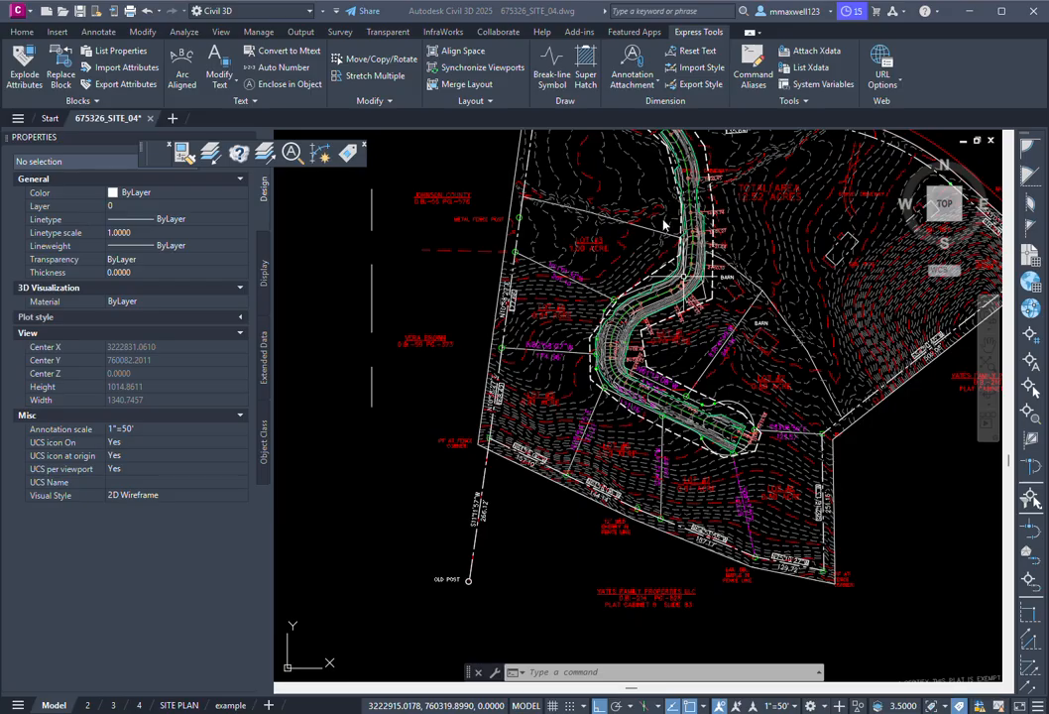
pyautogui.scroll(-2, 665, 179)
pyautogui.scroll(6, 662, 159)
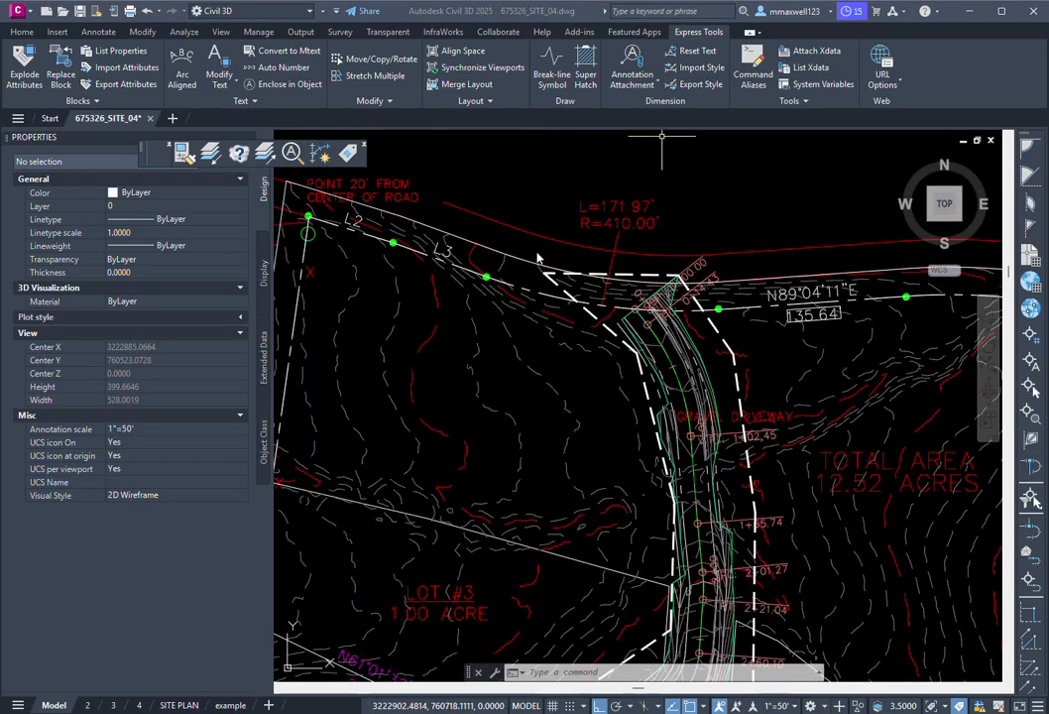
pyautogui.scroll(-6, 540, 344)
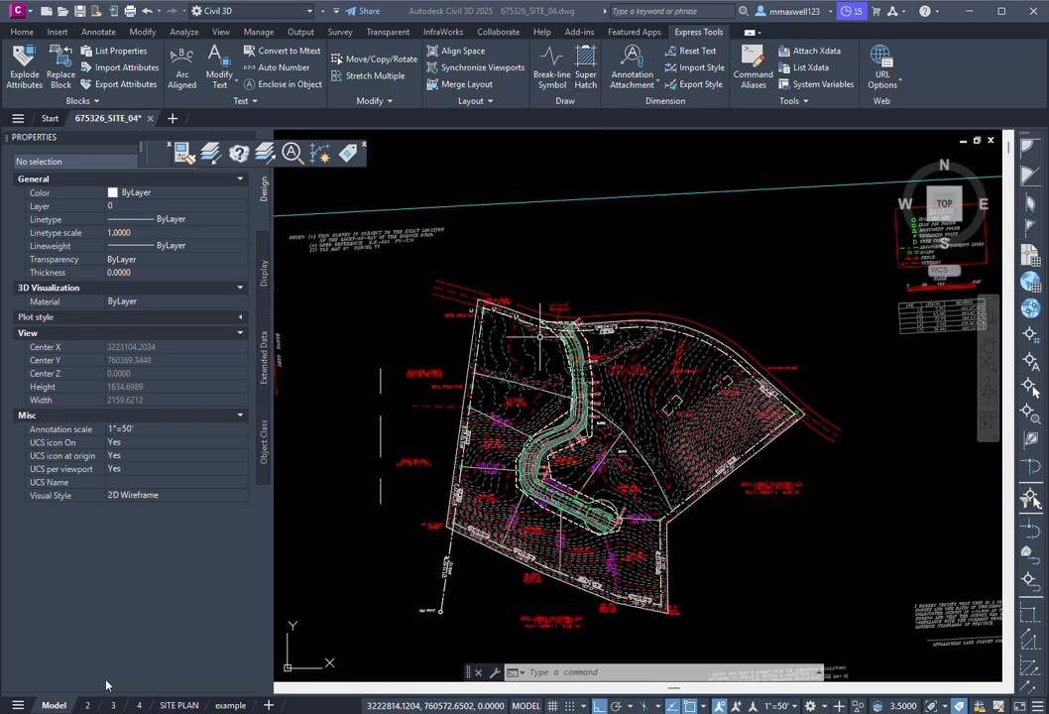
pyautogui.click(88, 705)
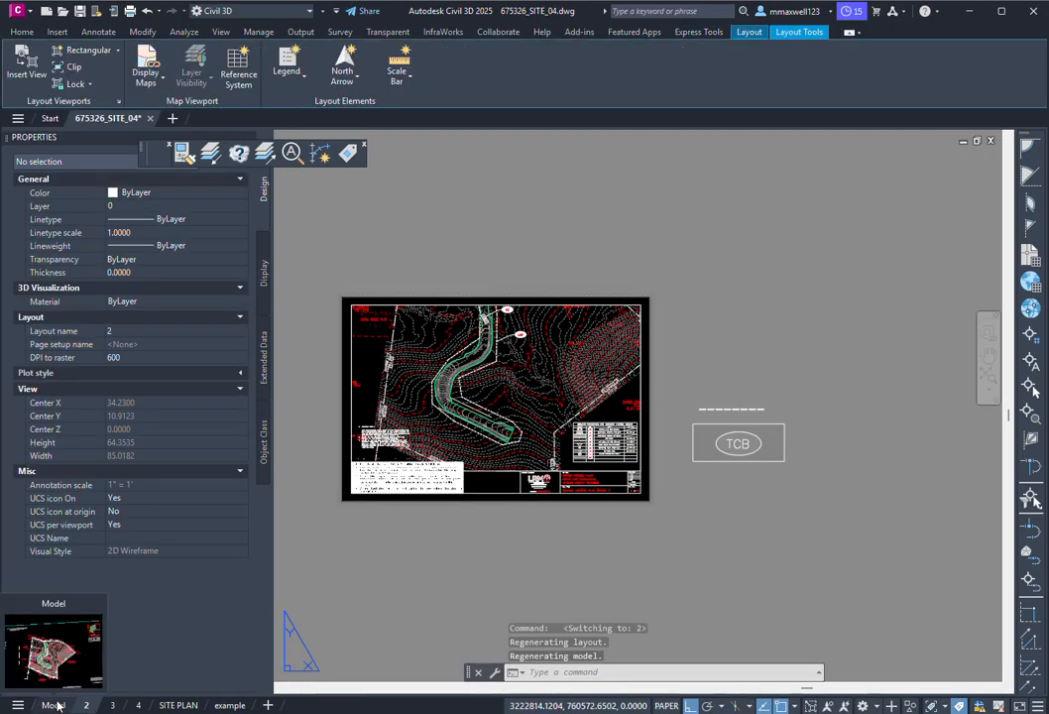
pyautogui.click(56, 706)
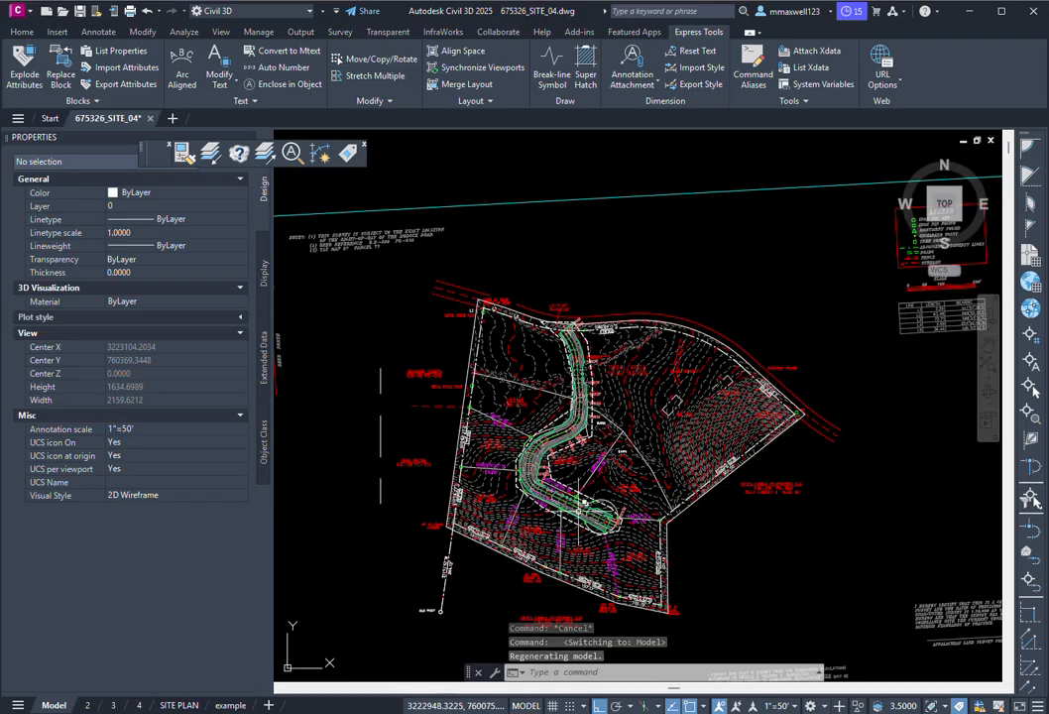
# Step: Set LTSCALE to 1 and MSLTSCALE to 1
pyautogui.click(552, 674)
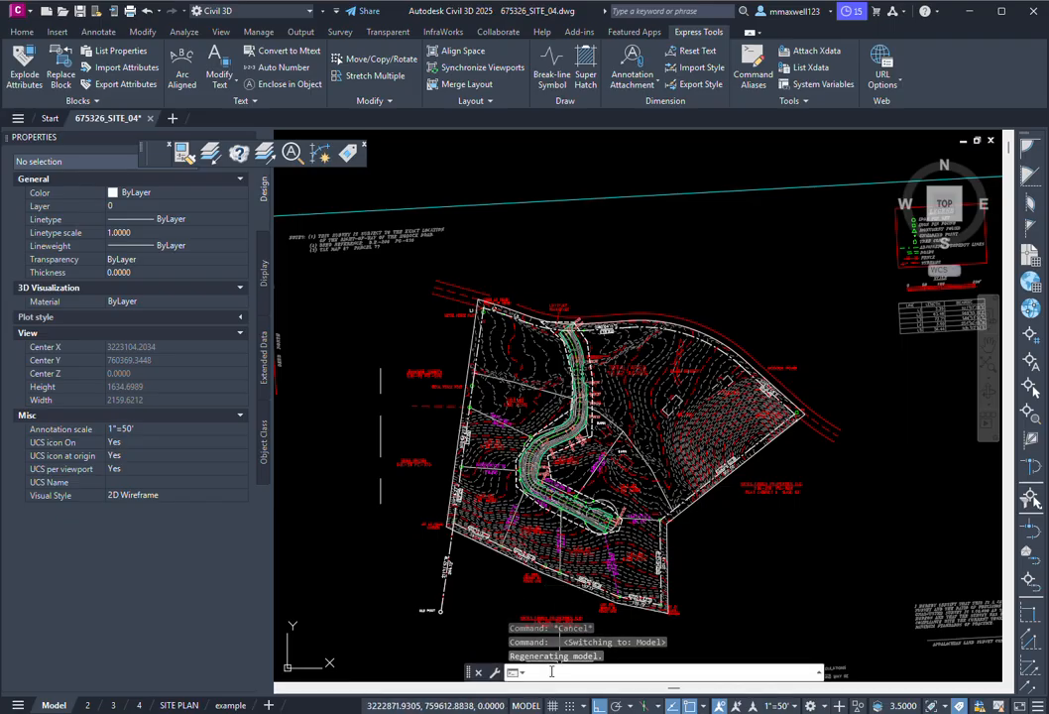
pyautogui.write('LTSCALE')
pyautogui.press('Return')
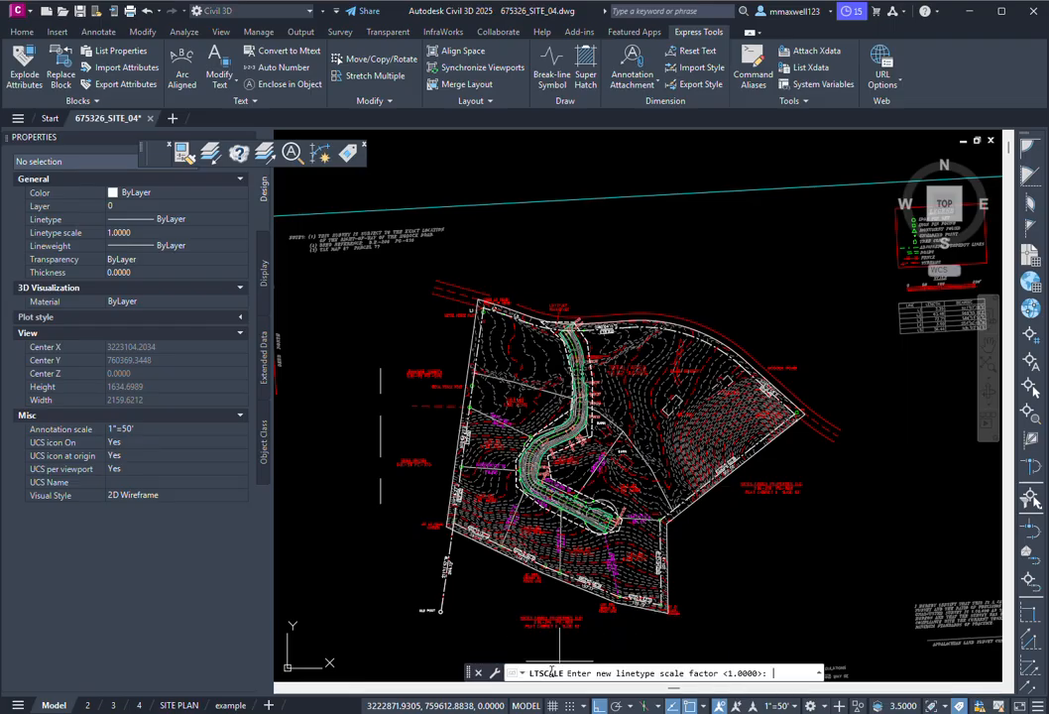
pyautogui.write('1')
pyautogui.press('Return')
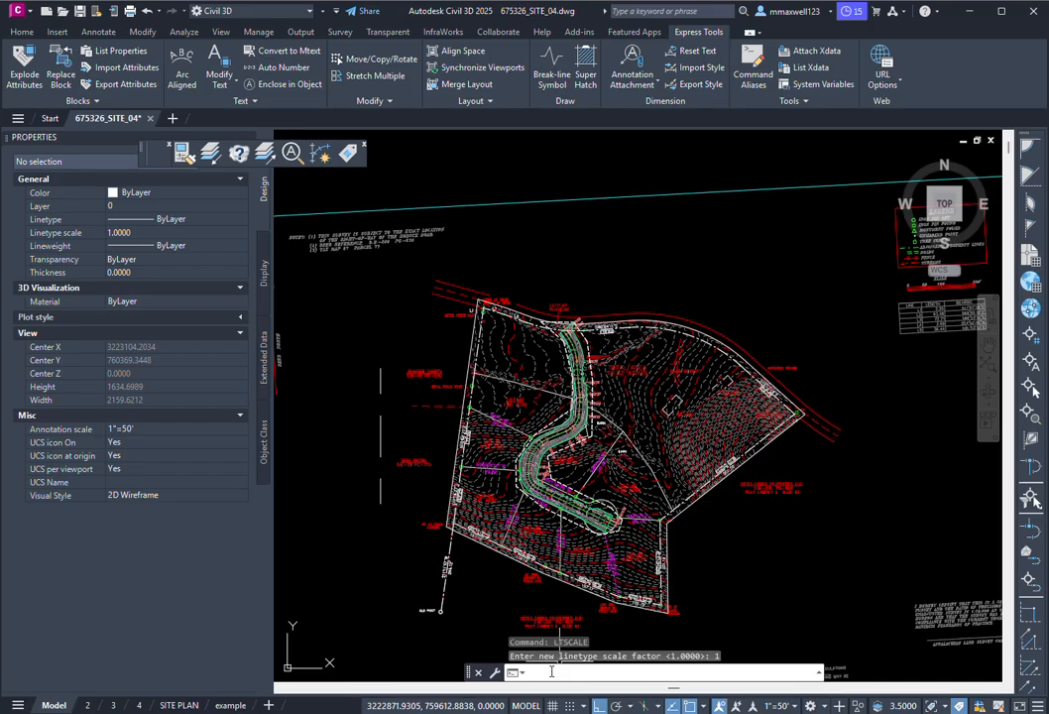
pyautogui.write('MSLTSCALE')
pyautogui.press('Return')
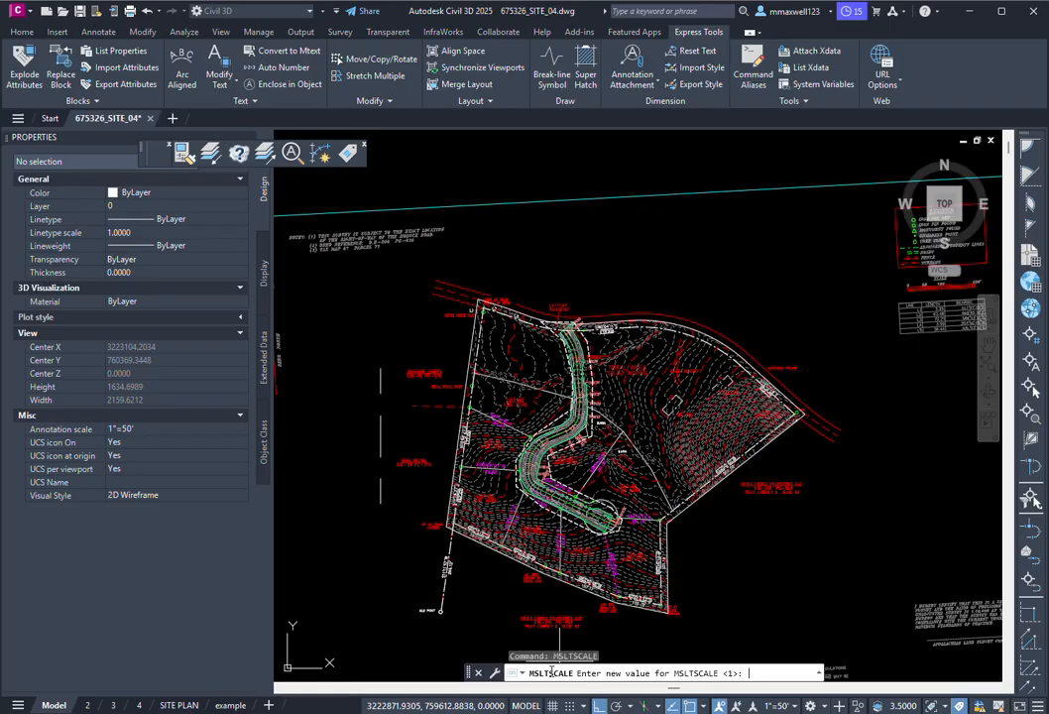
pyautogui.press('Return')
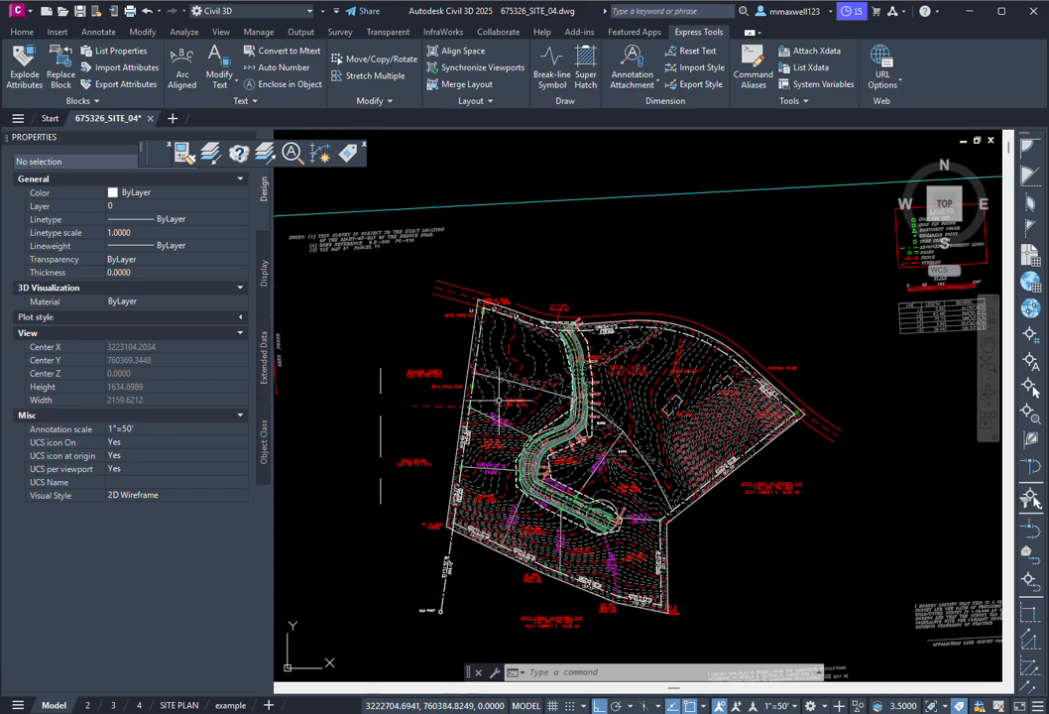
# Step: Switch the model annotation scale from 1"=50' to 1"=1' and REGEN the drawing
pyautogui.scroll(8, 544, 360)
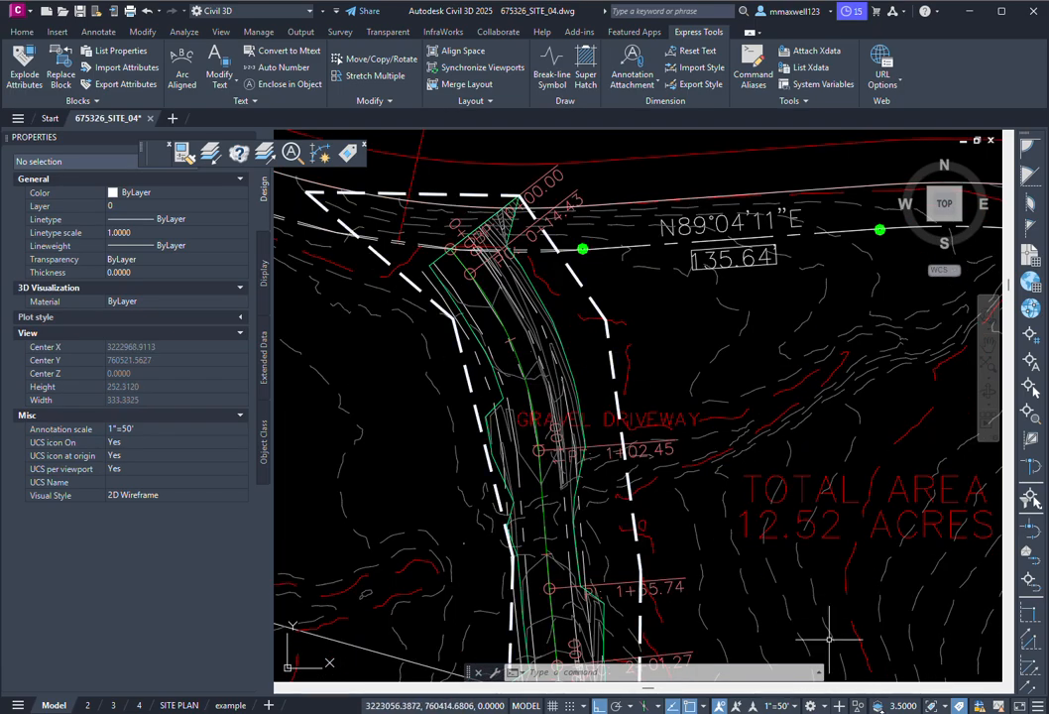
pyautogui.click(782, 705)
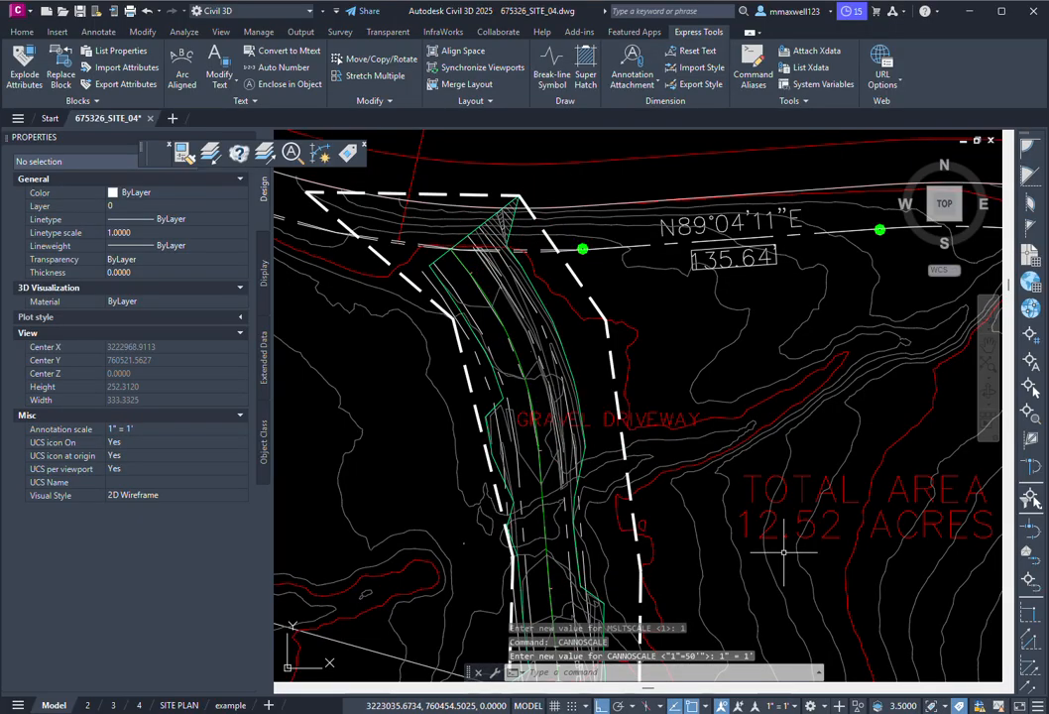
pyautogui.scroll(-6, 615, 329)
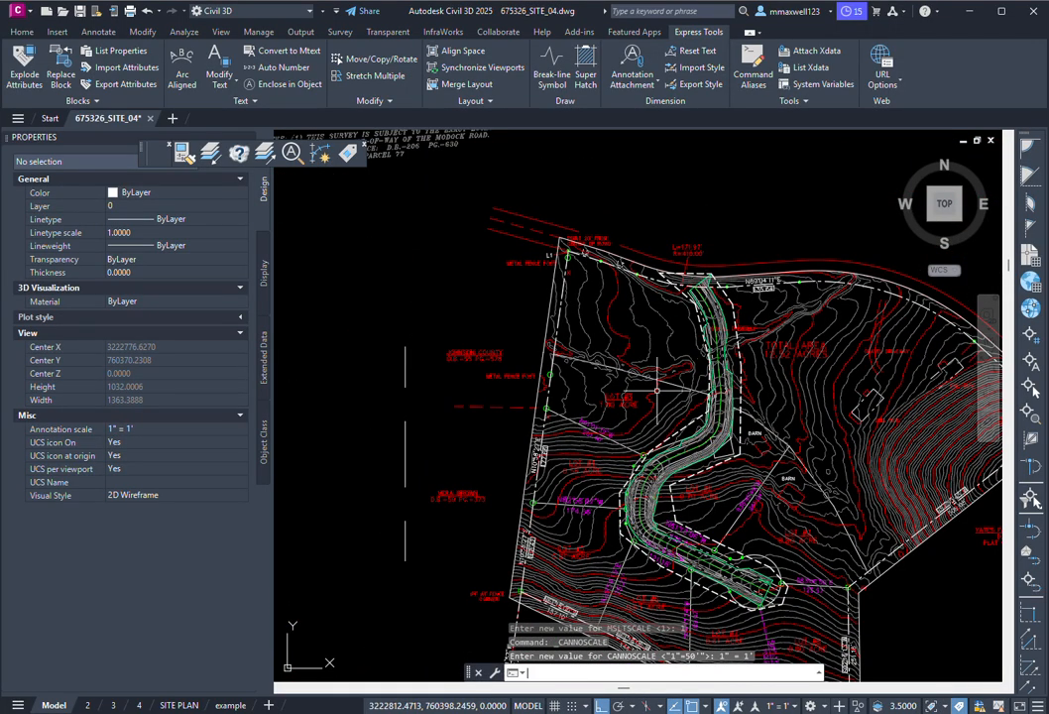
pyautogui.write('REGEN')
pyautogui.press('Return')
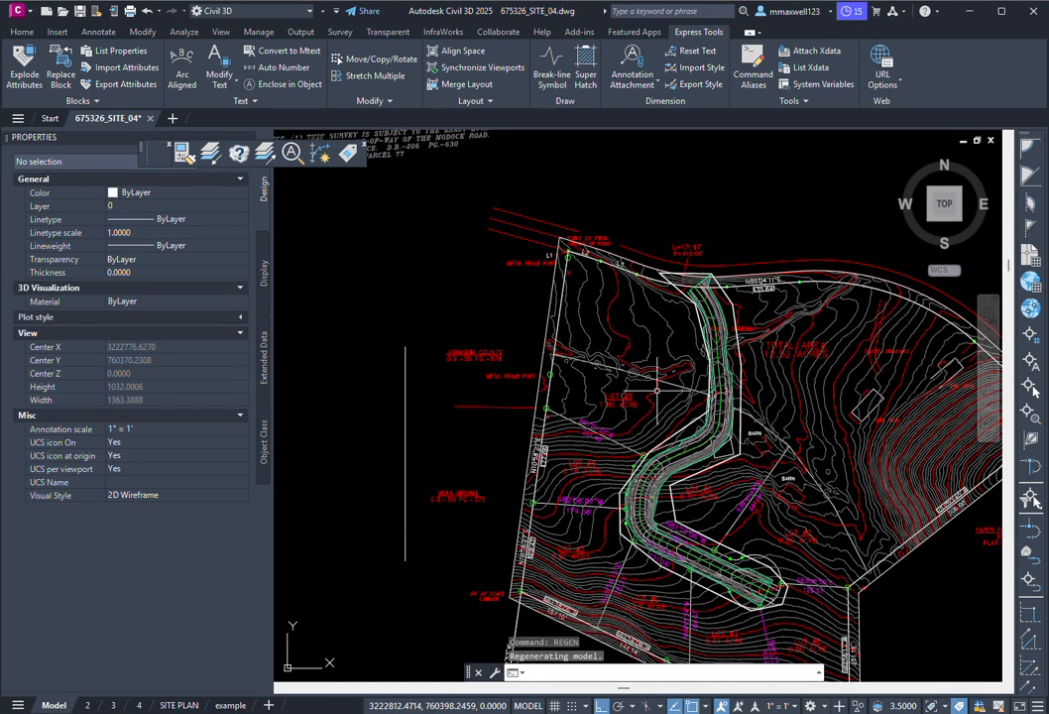
pyautogui.scroll(6, 721, 248)
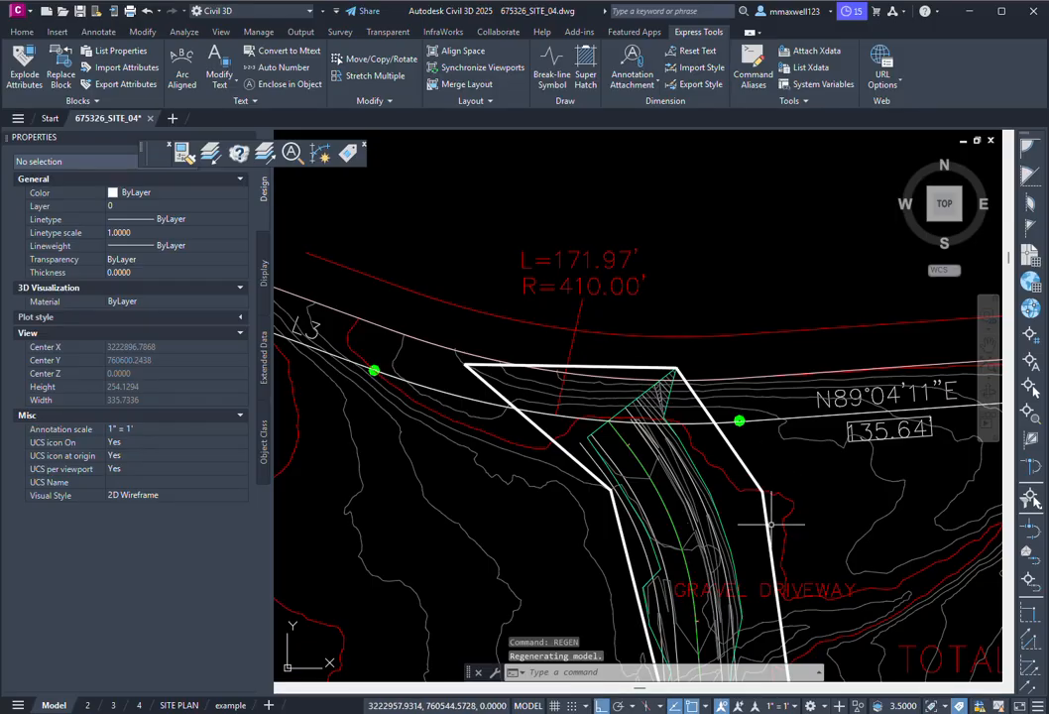
pyautogui.scroll(-8, 547, 428)
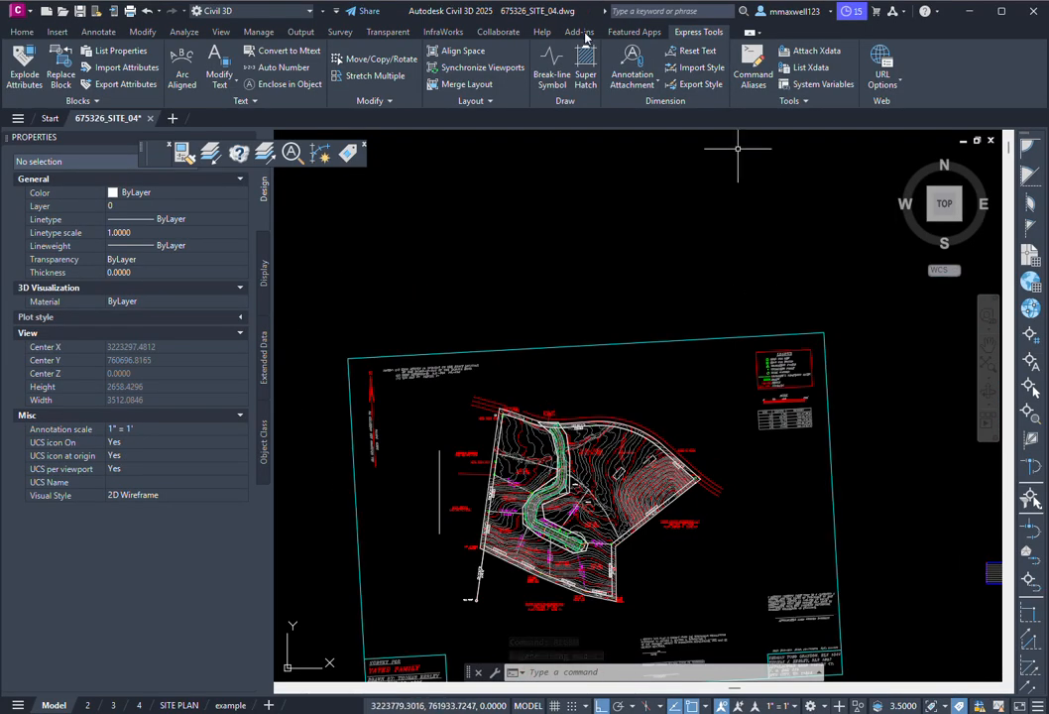
# Step: Through SCALELISTEDIT, add a 1"=10' scale (1 paper unit = 10 drawing units) and save the list
pyautogui.click(548, 672)
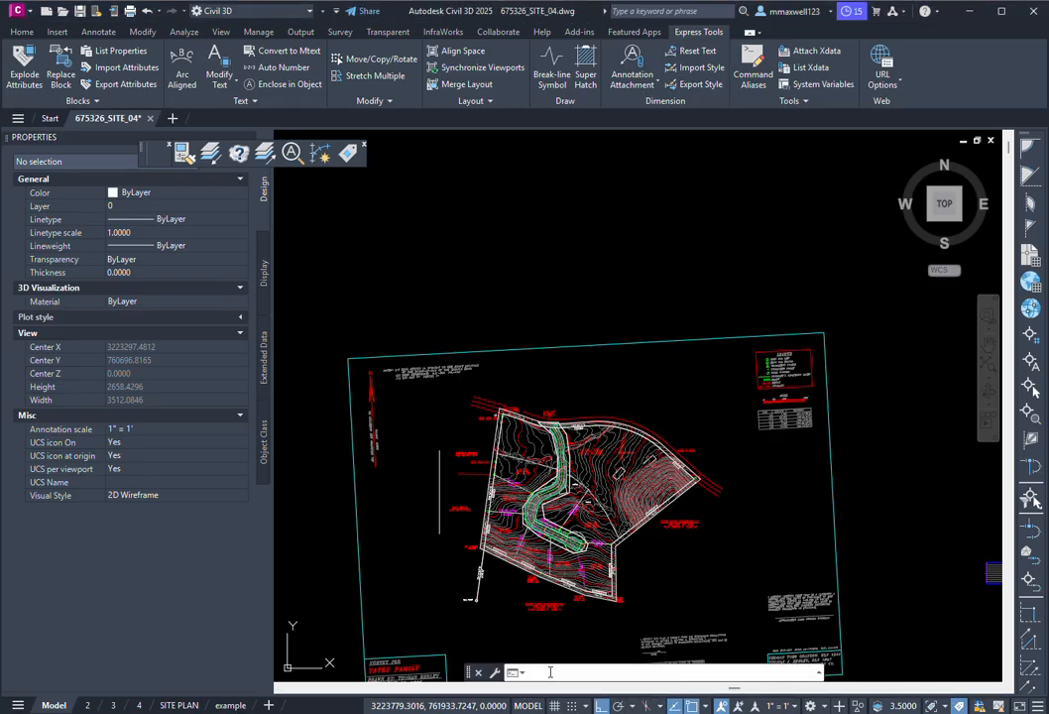
pyautogui.write('SCAL')
pyautogui.press('BackSpace')
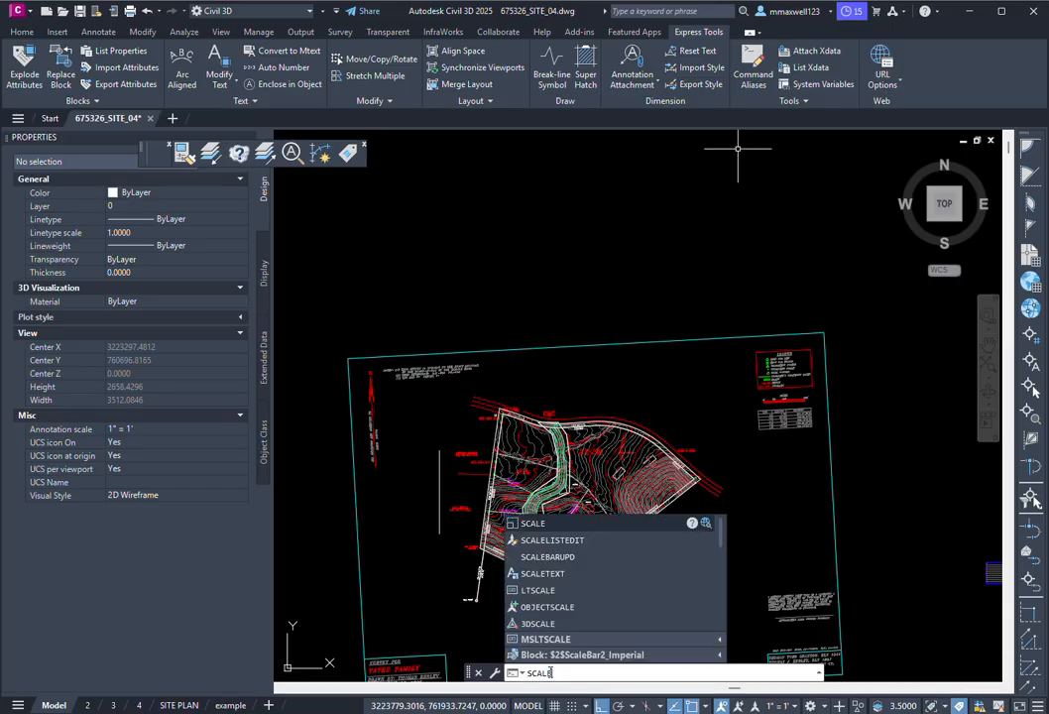
pyautogui.write('LISTEDIT')
pyautogui.press('Return')
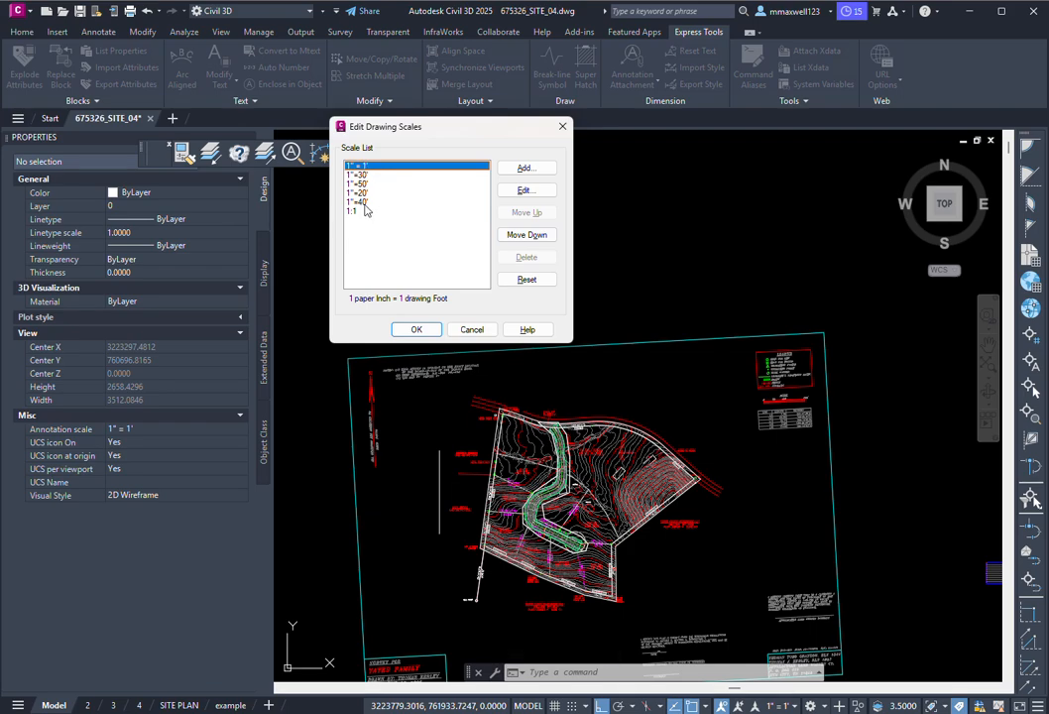
pyautogui.click(525, 170)
pyautogui.write('1"=10\'')
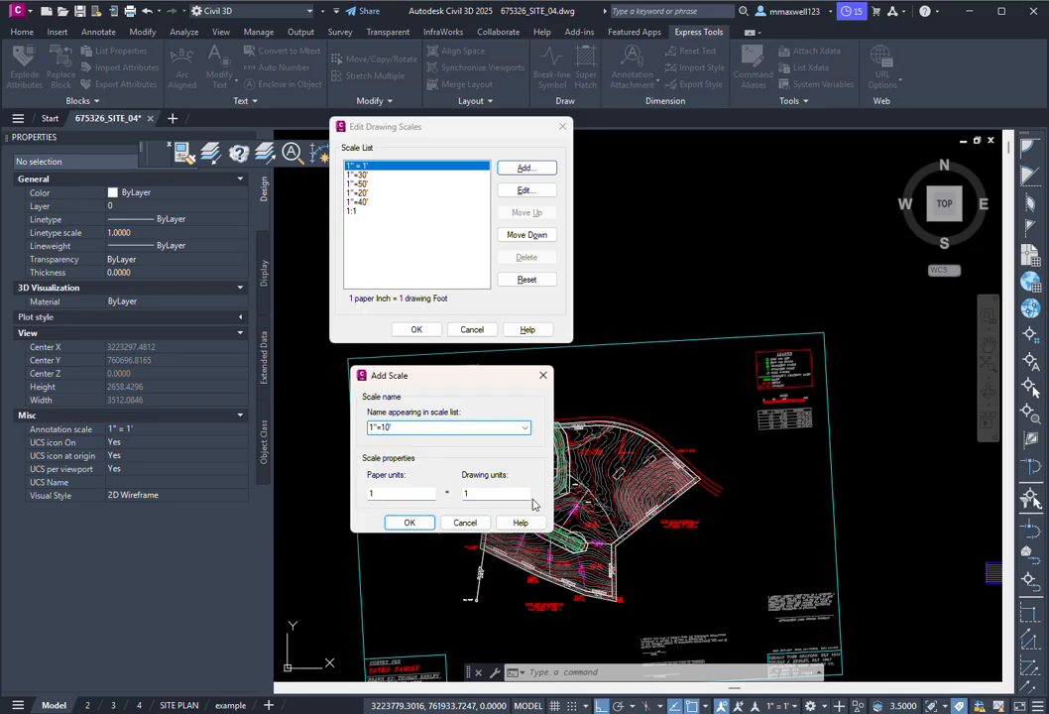
pyautogui.click(503, 494)
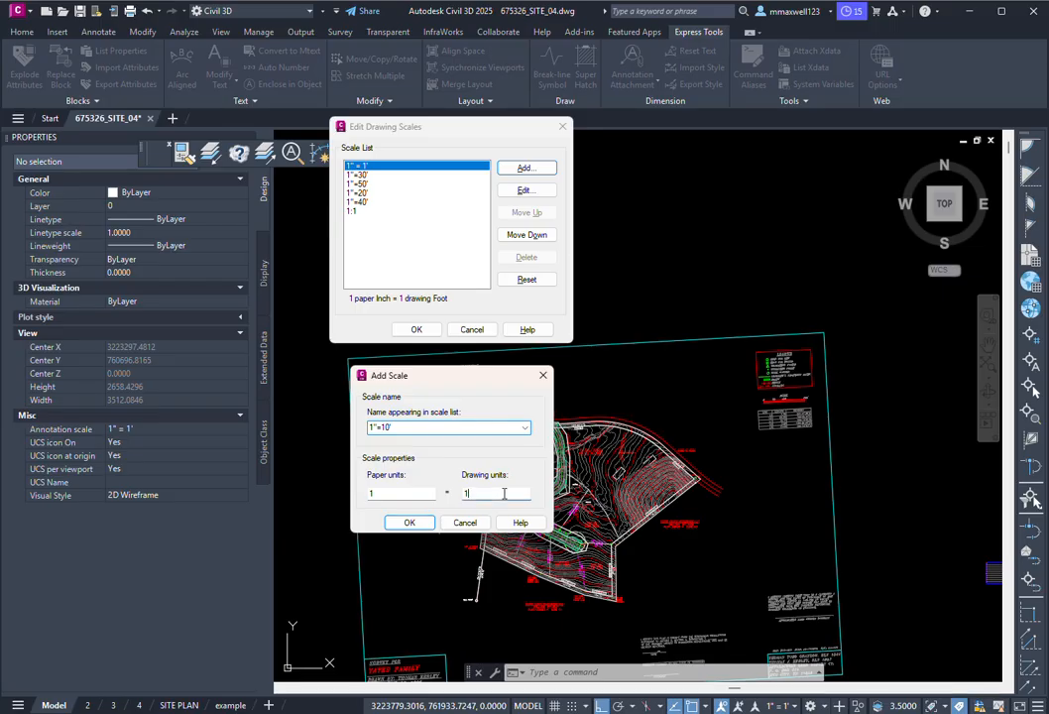
pyautogui.click(408, 523)
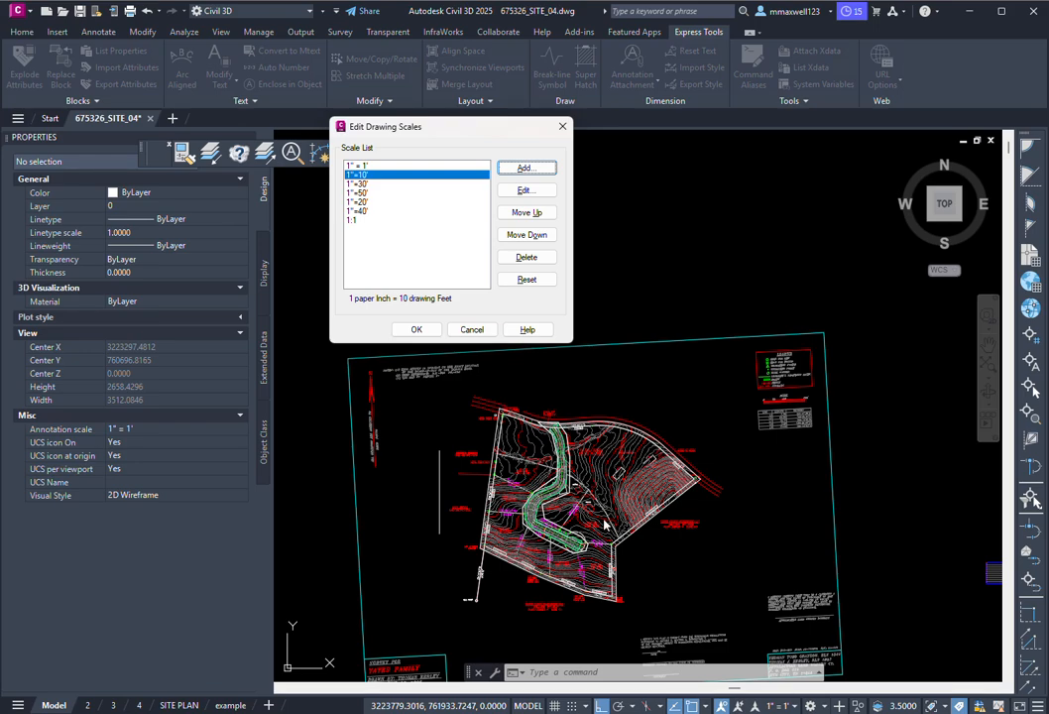
pyautogui.click(417, 329)
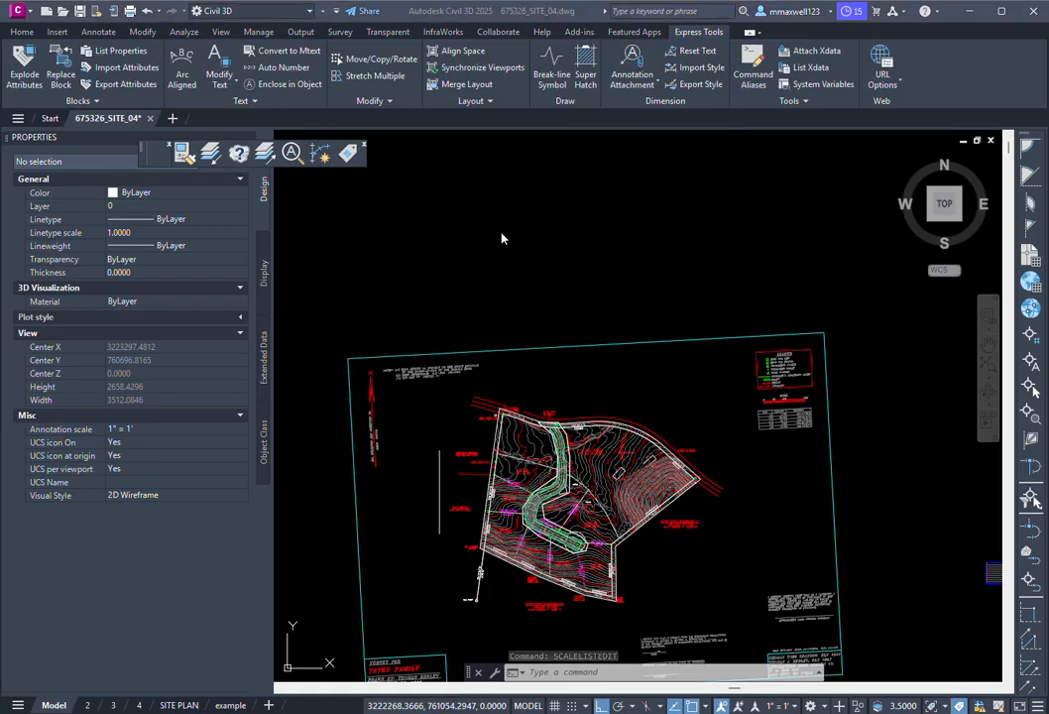
pyautogui.click(796, 708)
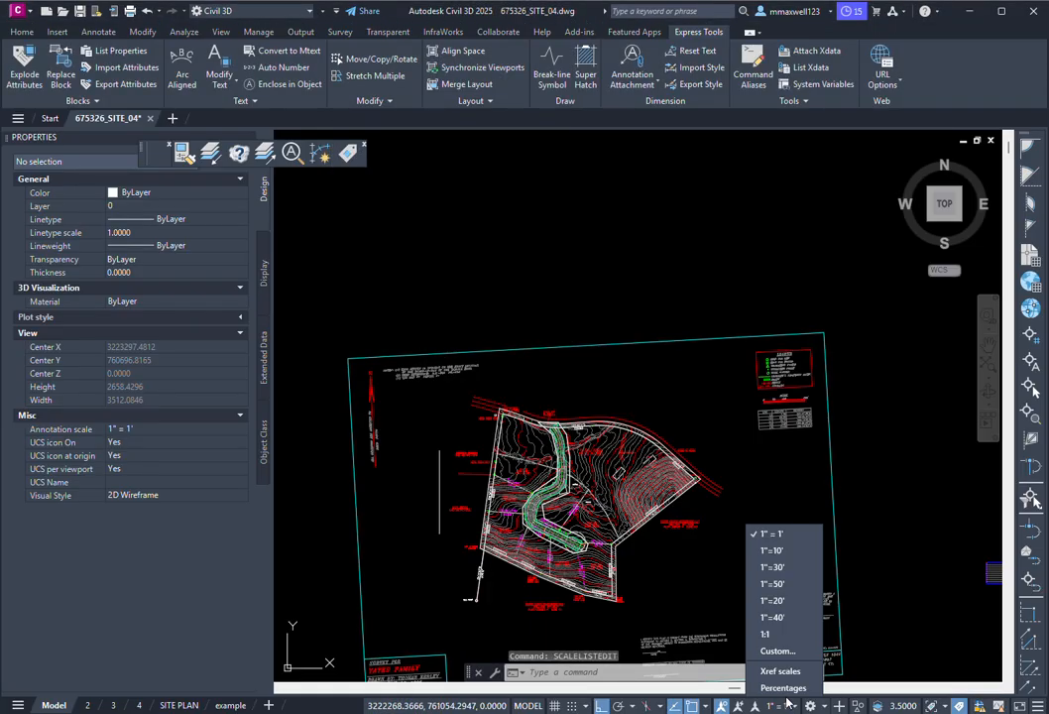
pyautogui.click(777, 569)
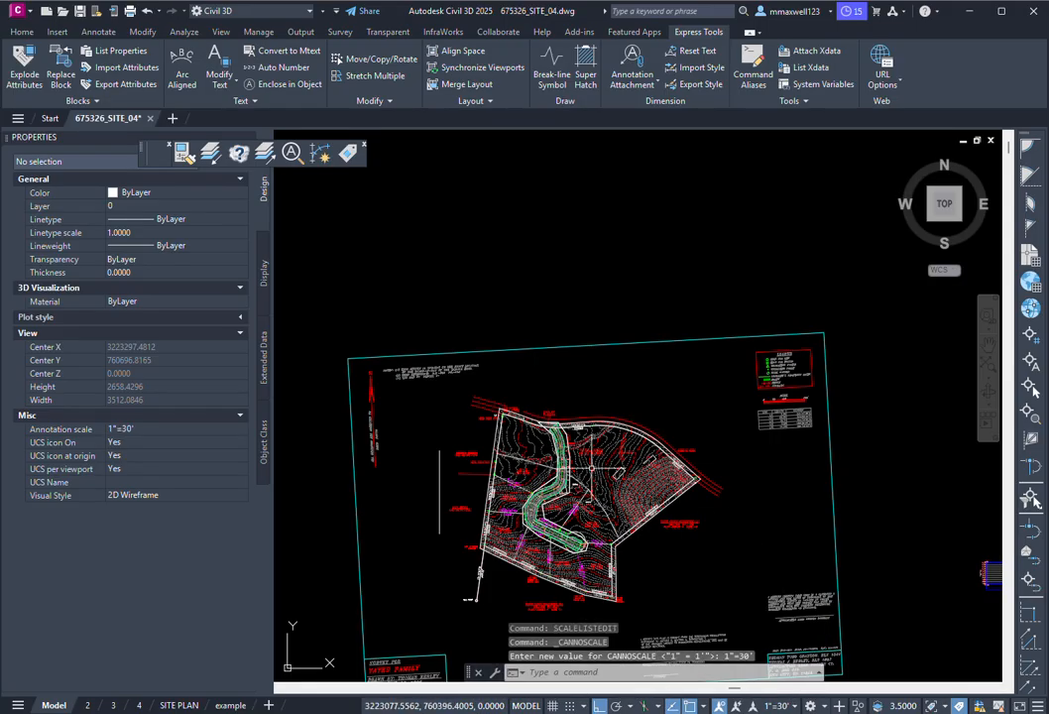
pyautogui.click(564, 672)
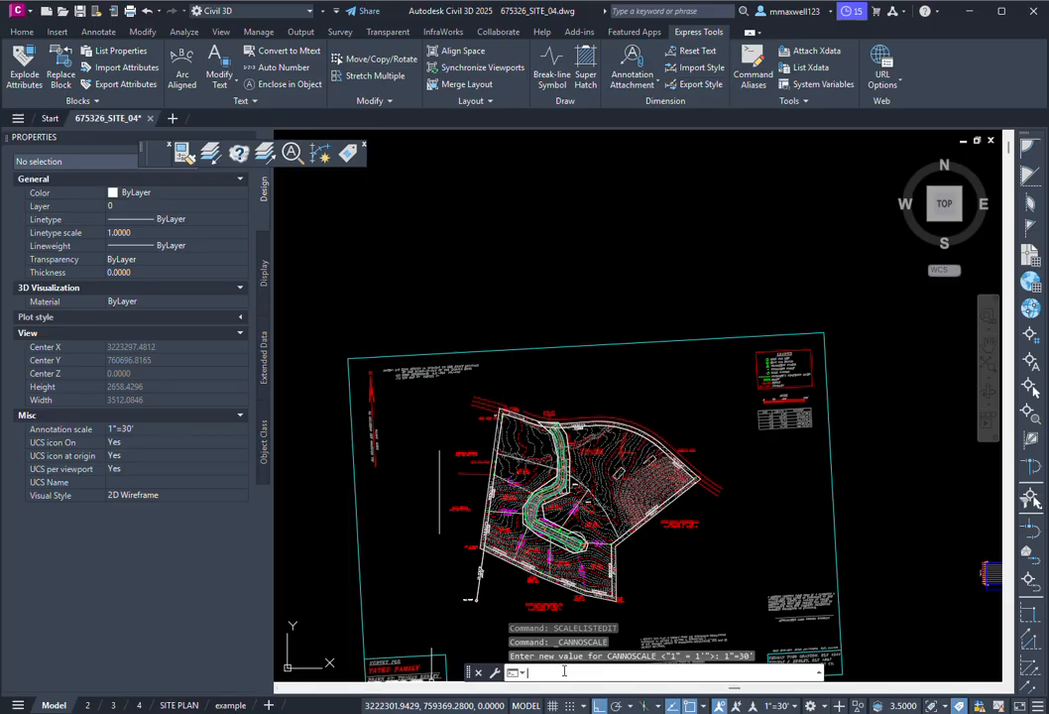
pyautogui.write('REGEN')
pyautogui.press('Return')
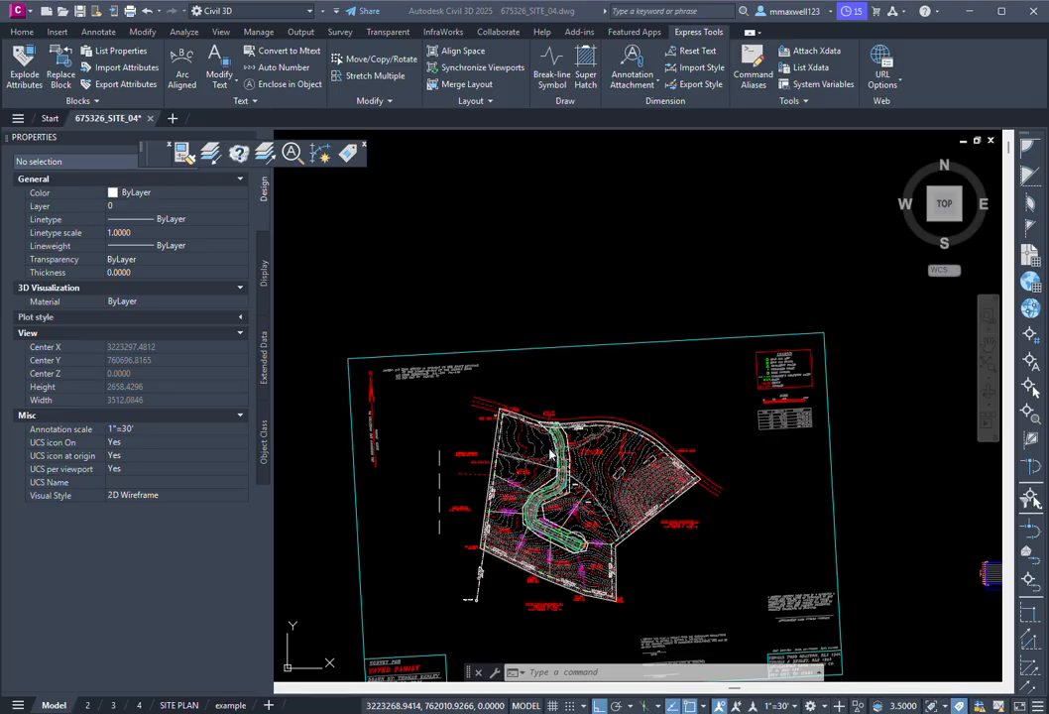
pyautogui.click(563, 672)
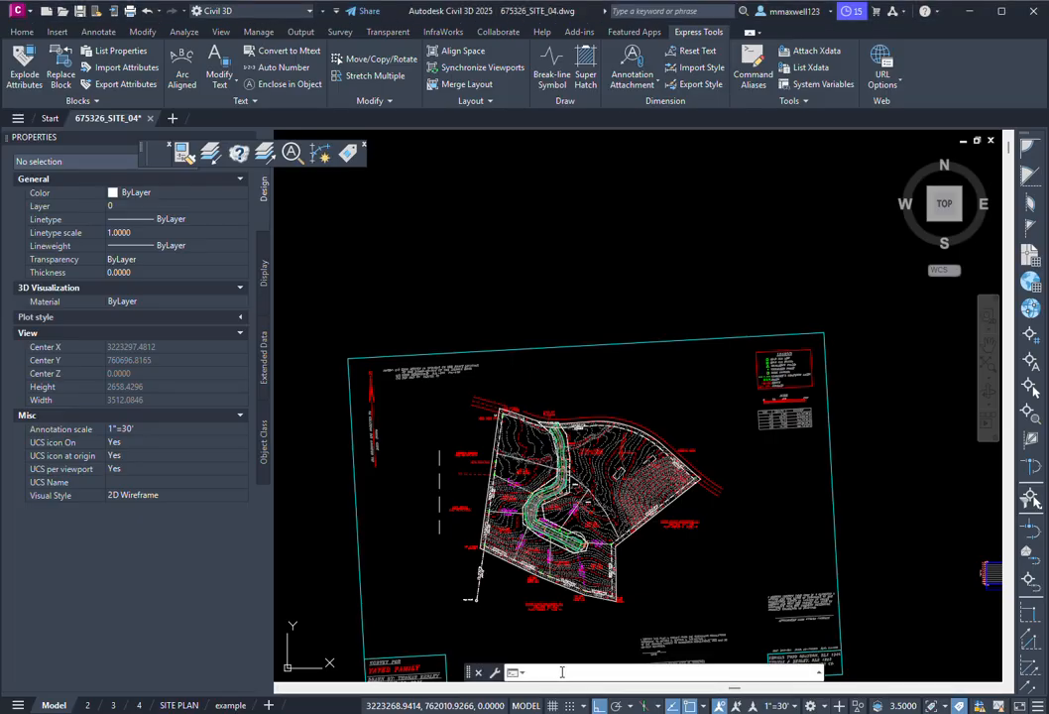
pyautogui.write('LTSCALE')
pyautogui.press('Return')
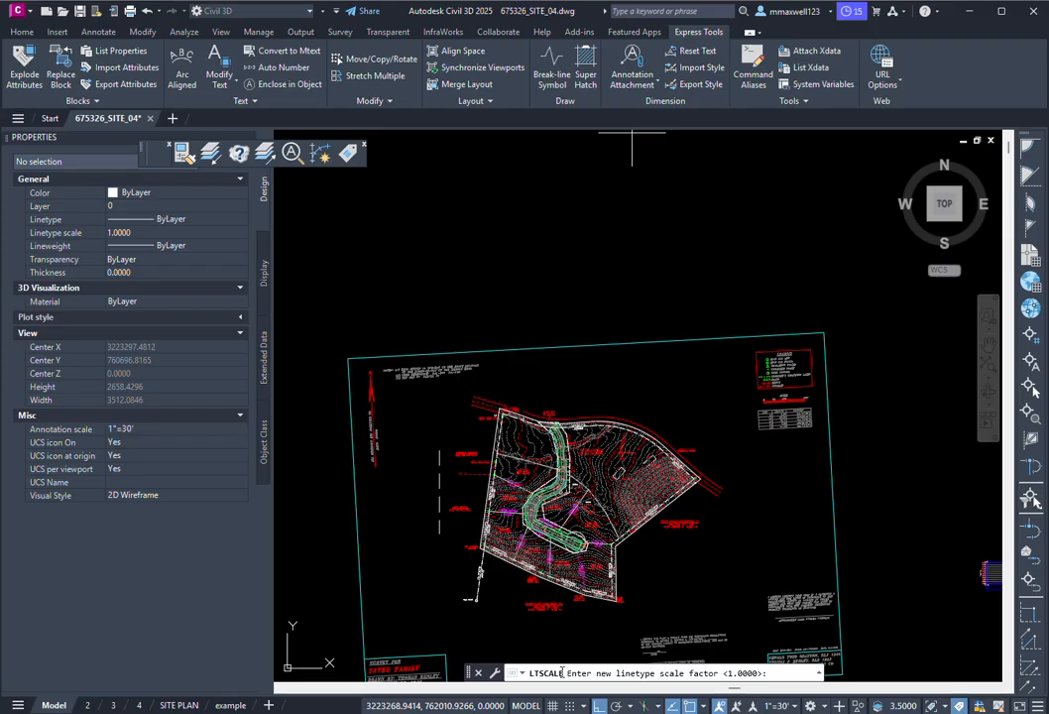
pyautogui.press('Escape')
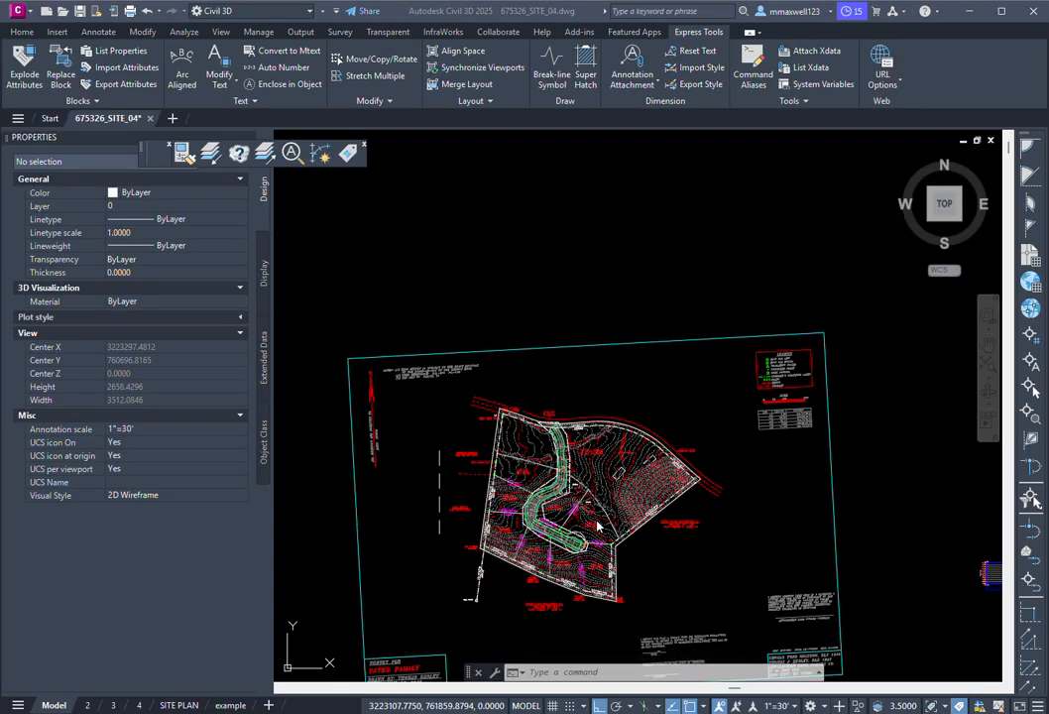
pyautogui.scroll(6, 555, 455)
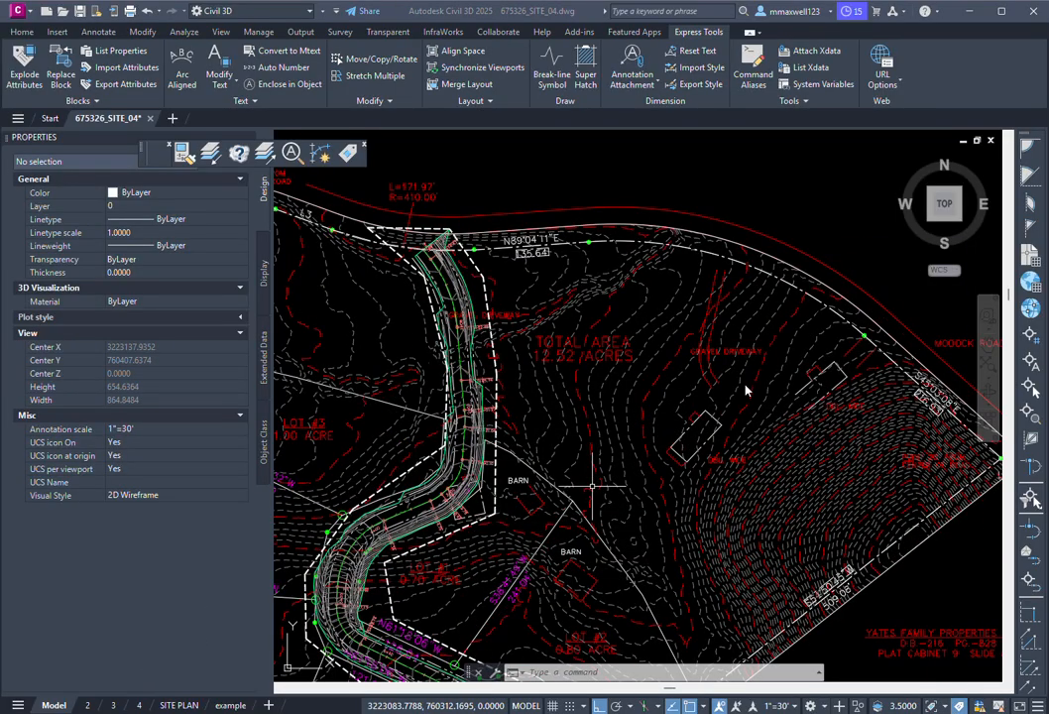
pyautogui.scroll(-5, 645, 386)
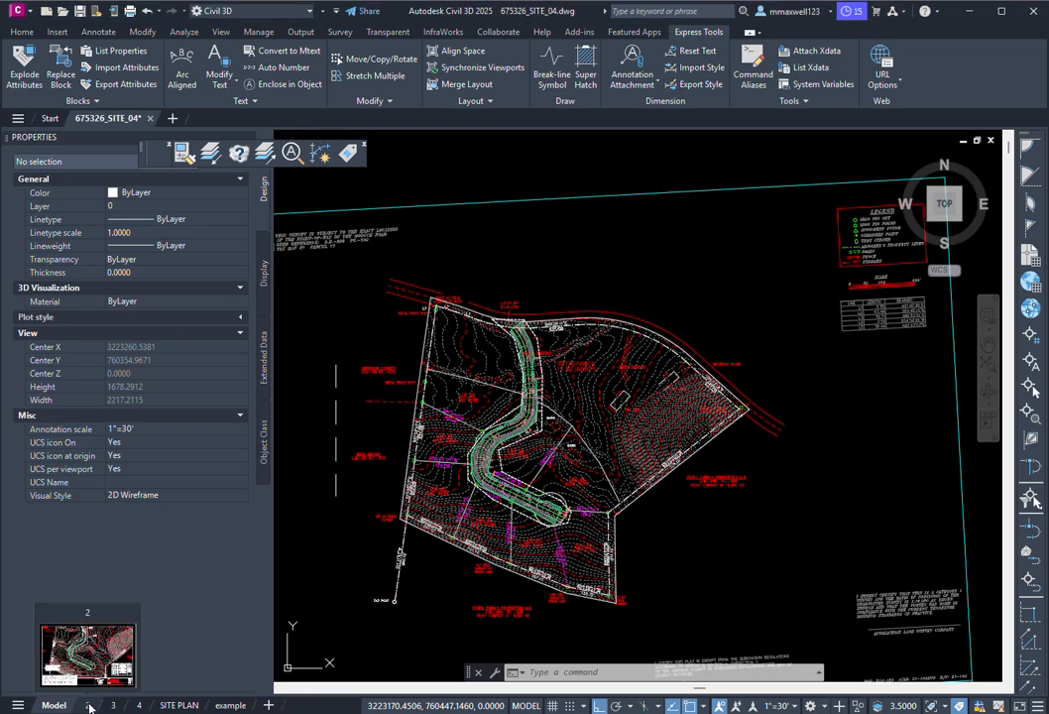
# Step: Select layout 2's viewport and verify its 1"=30' standard scale (0.0333) in Properties
pyautogui.click(88, 706)
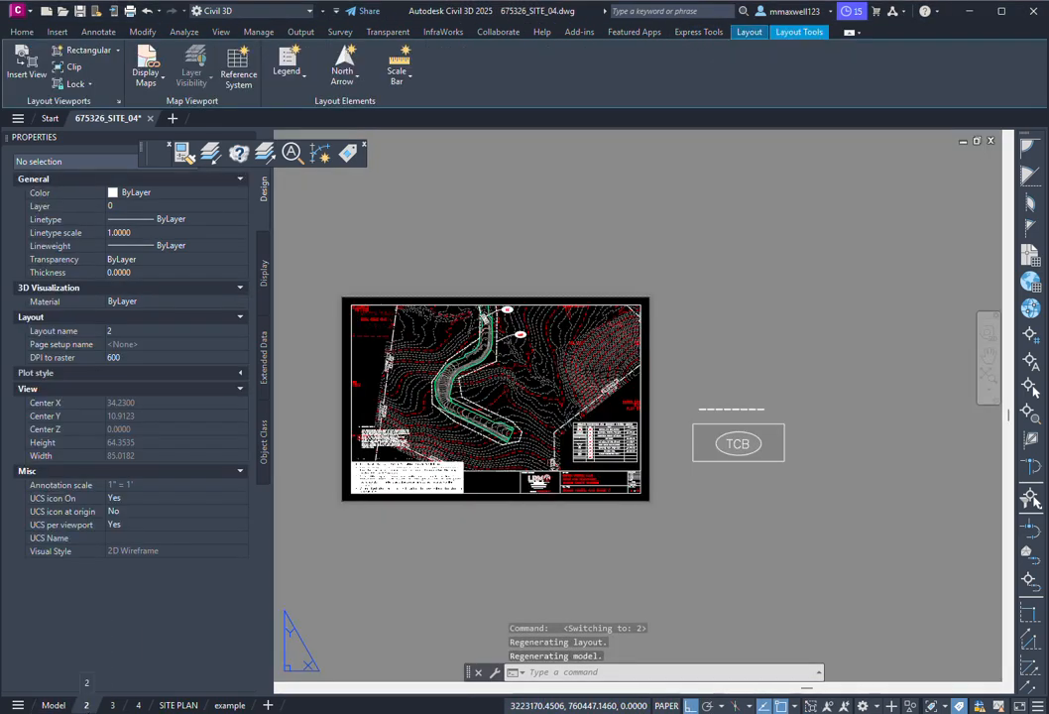
pyautogui.scroll(5, 350, 342)
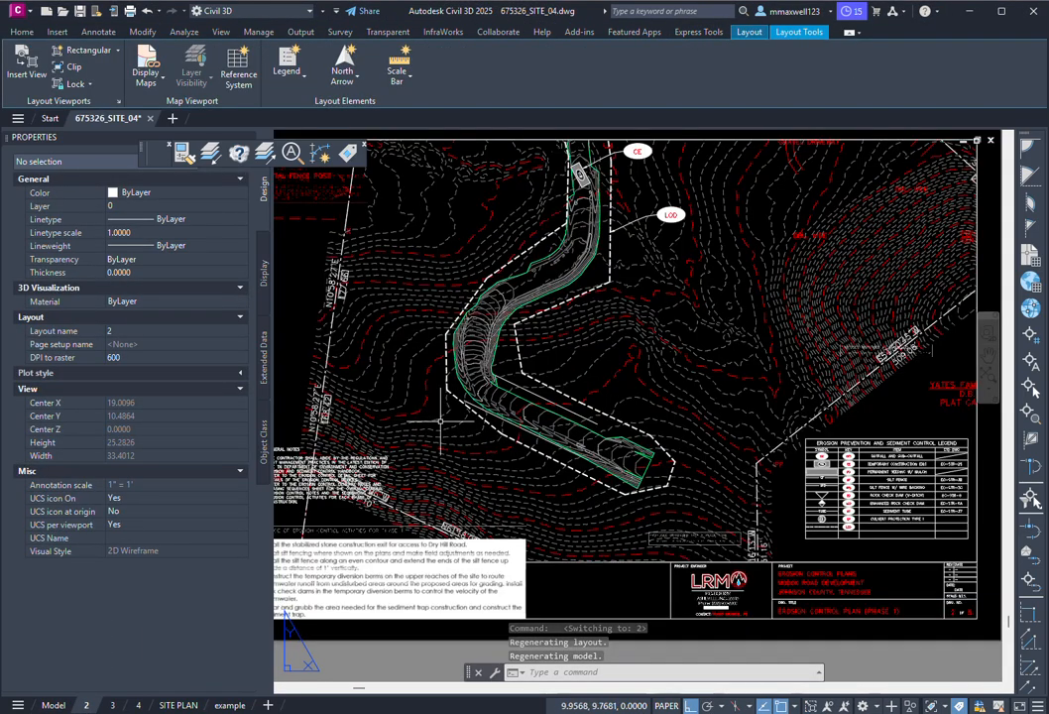
pyautogui.scroll(-3, 470, 349)
pyautogui.scroll(-2, 581, 423)
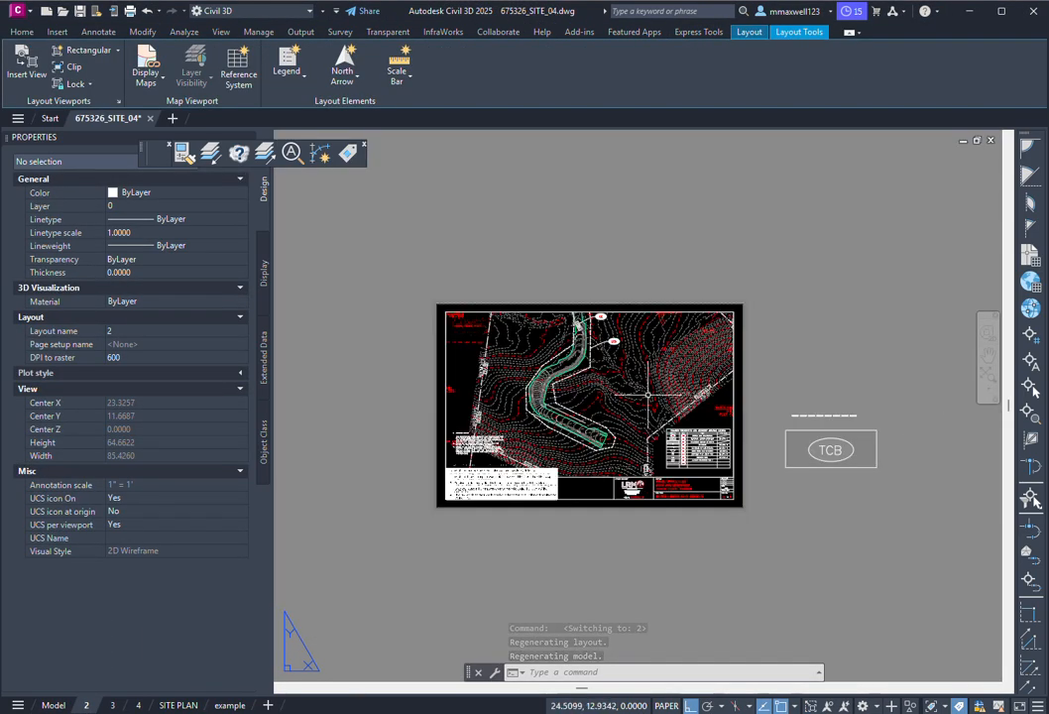
pyautogui.click(448, 340)
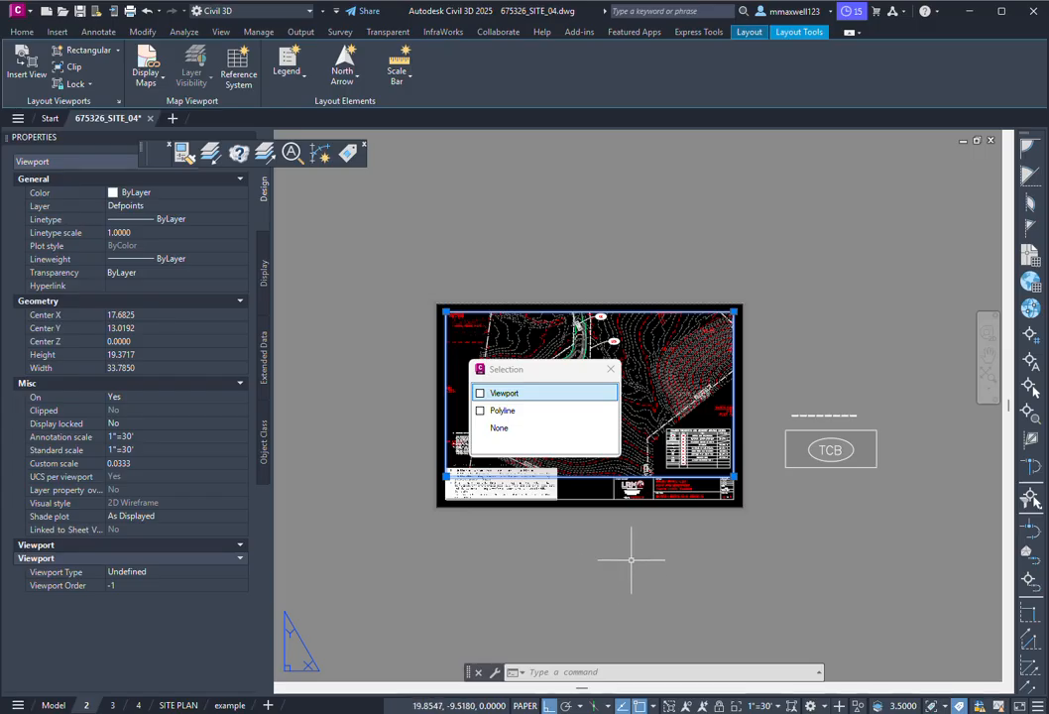
pyautogui.press('Escape')
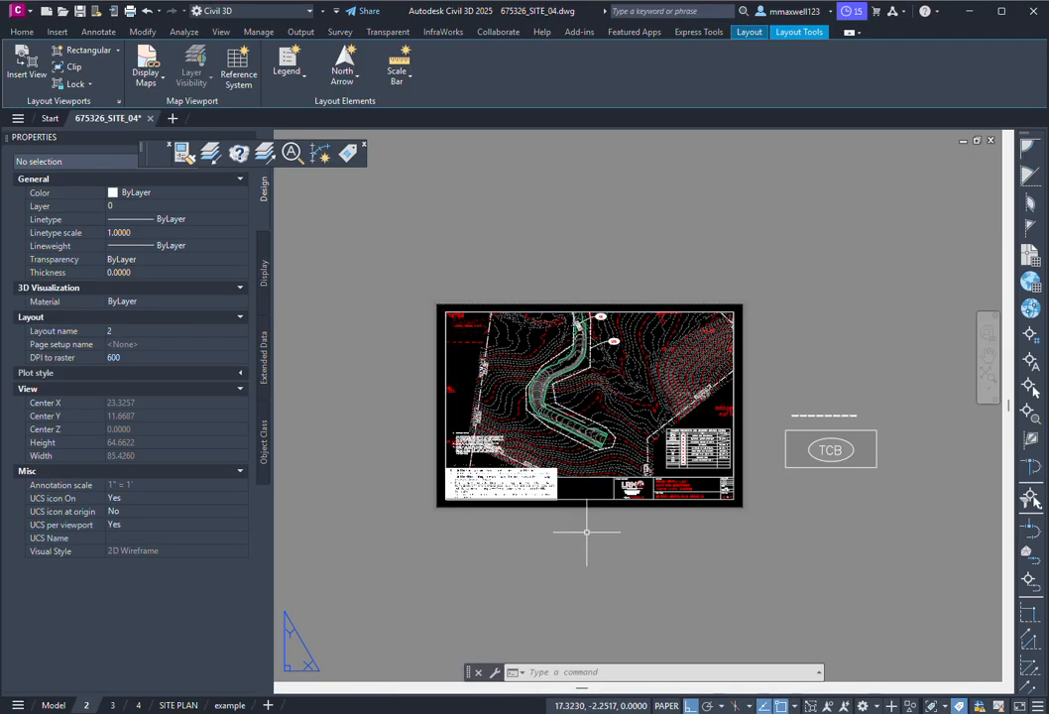
pyautogui.click(576, 476)
pyautogui.scroll(4, 562, 398)
pyautogui.scroll(-2, 563, 398)
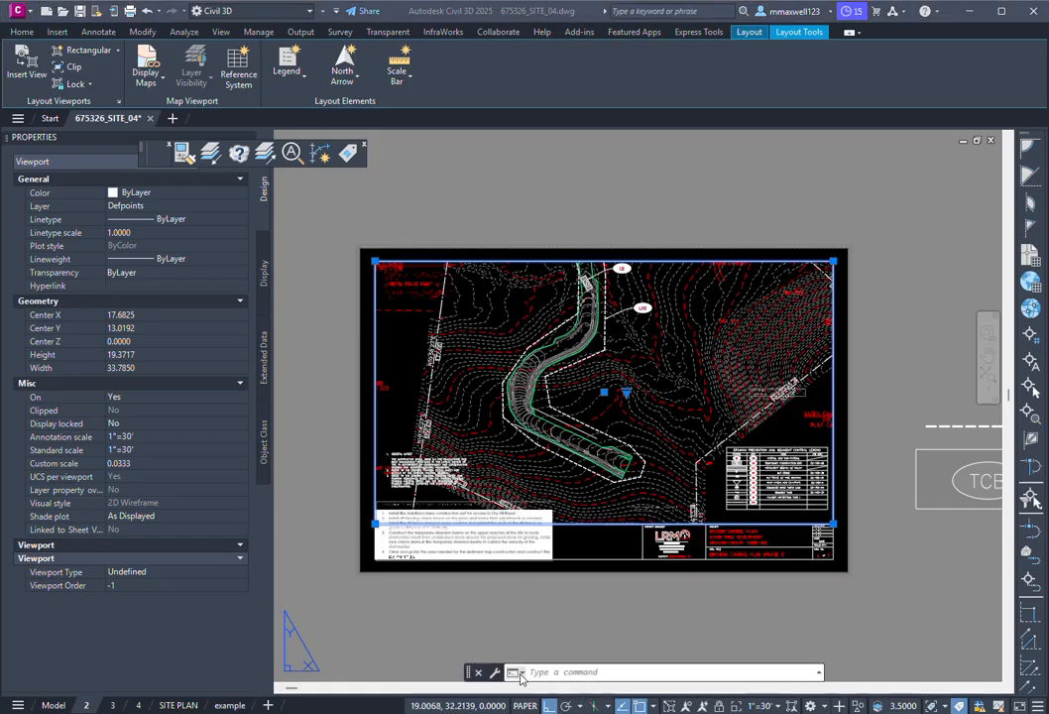
pyautogui.click(575, 672)
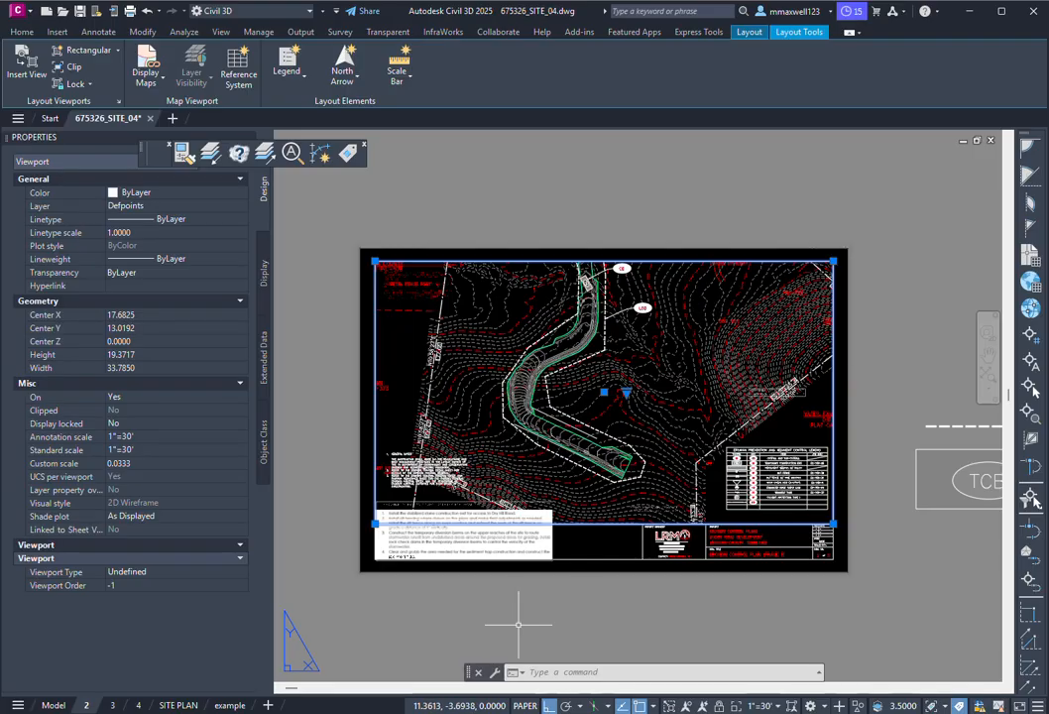
pyautogui.click(564, 671)
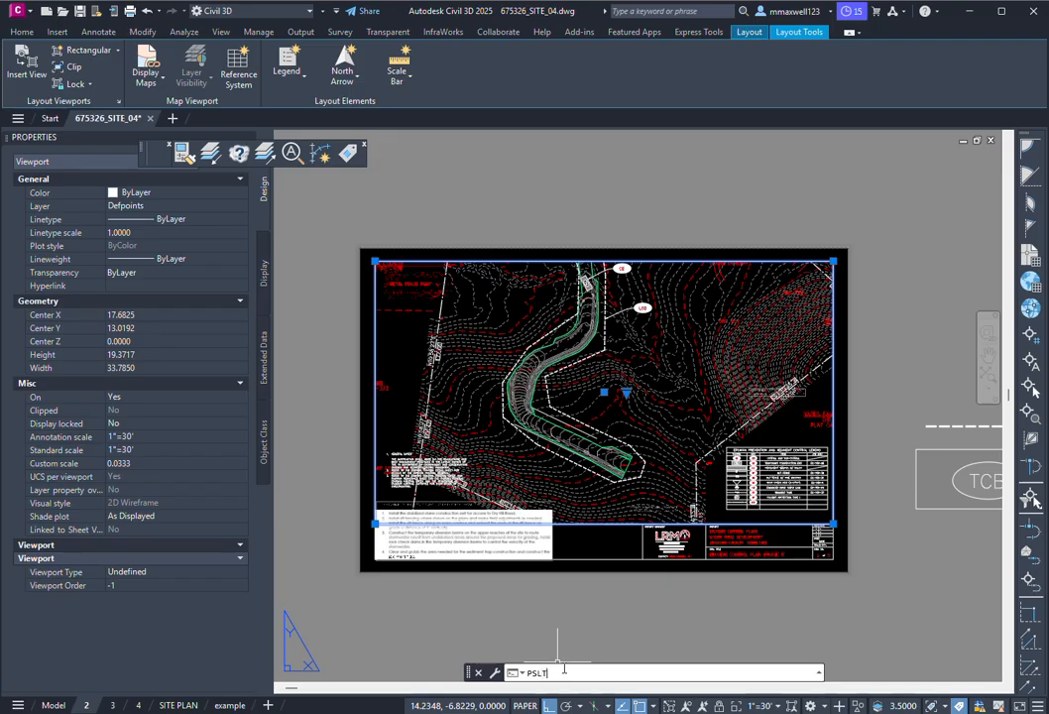
# Step: Try PSLTSCALE at 1, then at 0, and regenerate the layout
pyautogui.press('Return')
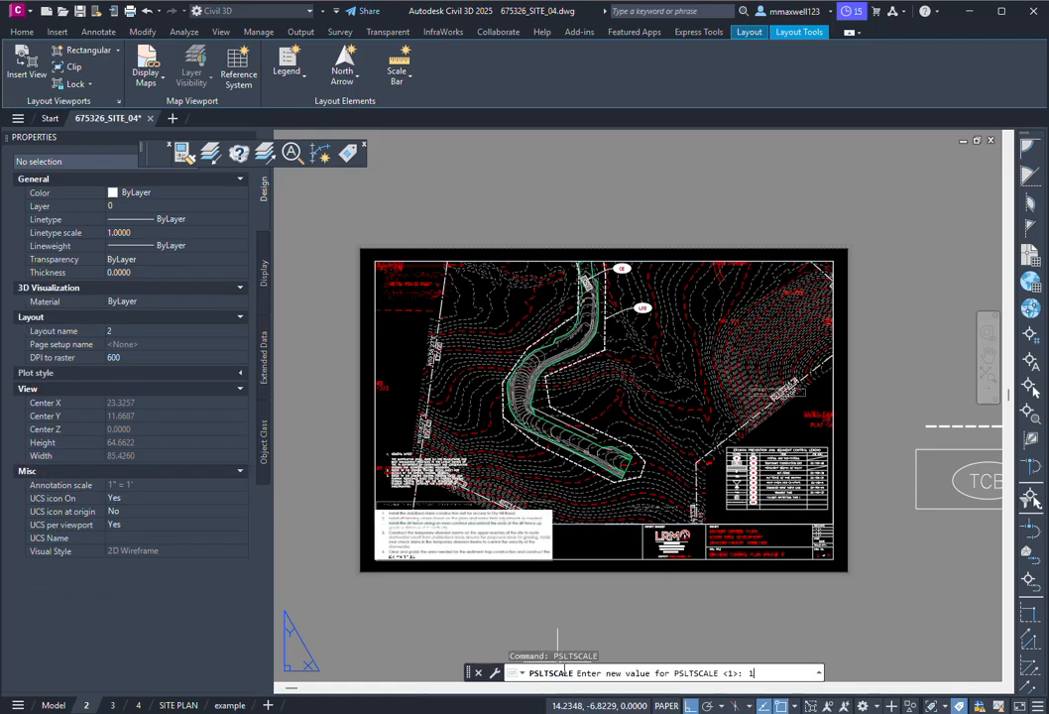
pyautogui.press('Return')
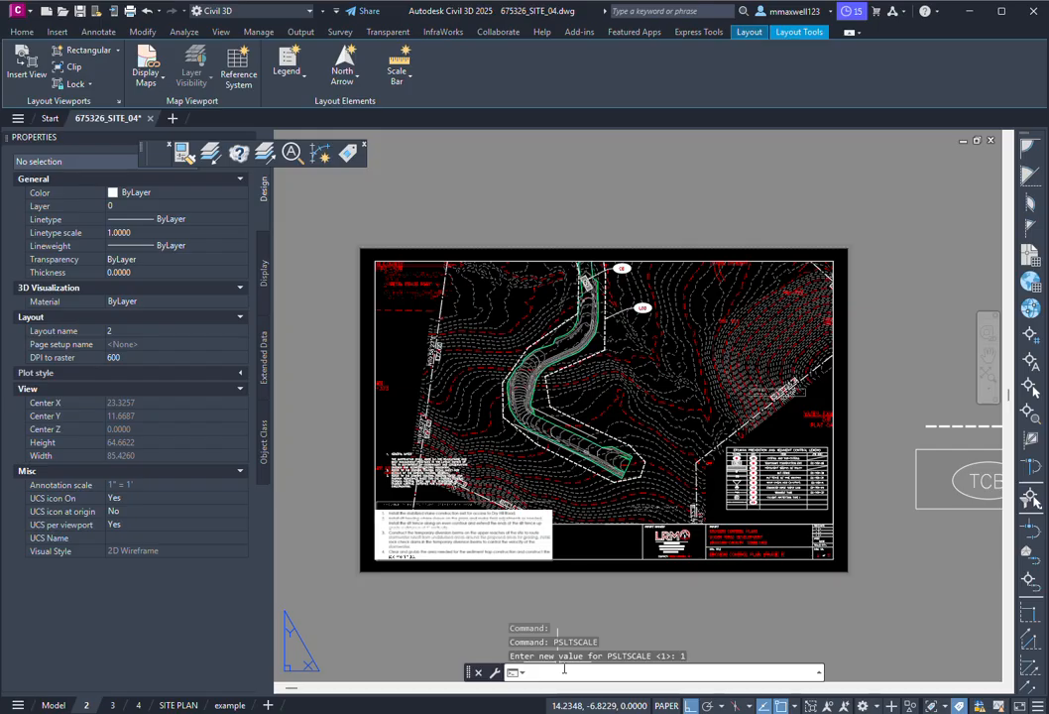
pyautogui.write('PSLTSCALE')
pyautogui.press('Return')
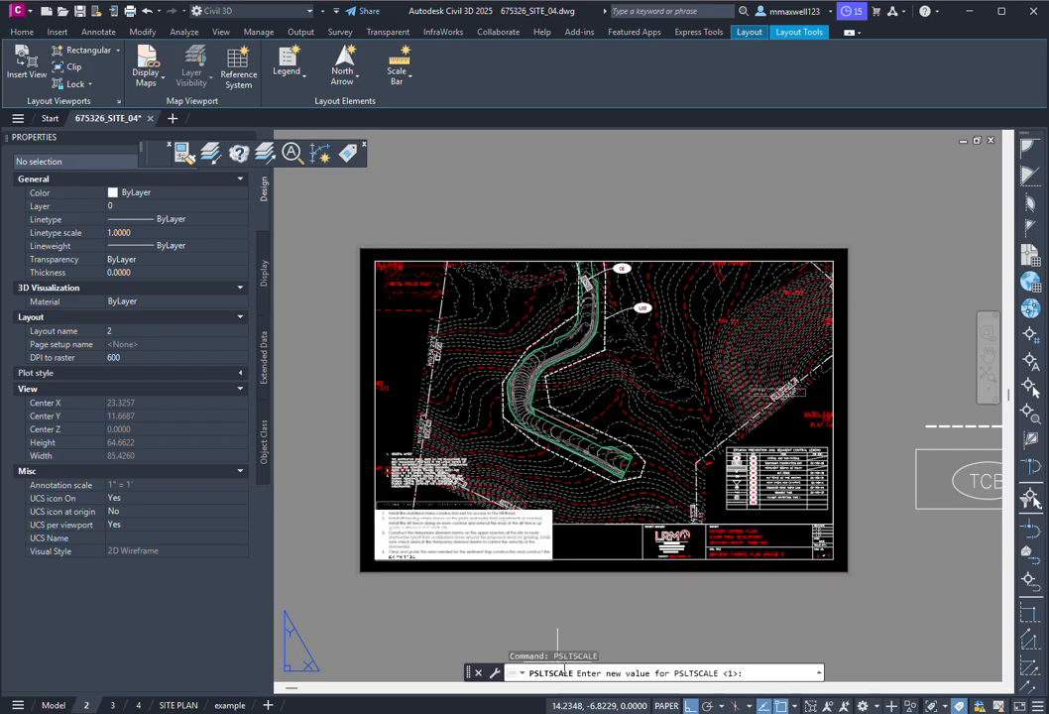
pyautogui.write('0')
pyautogui.press('Return')
pyautogui.write('REGEN')
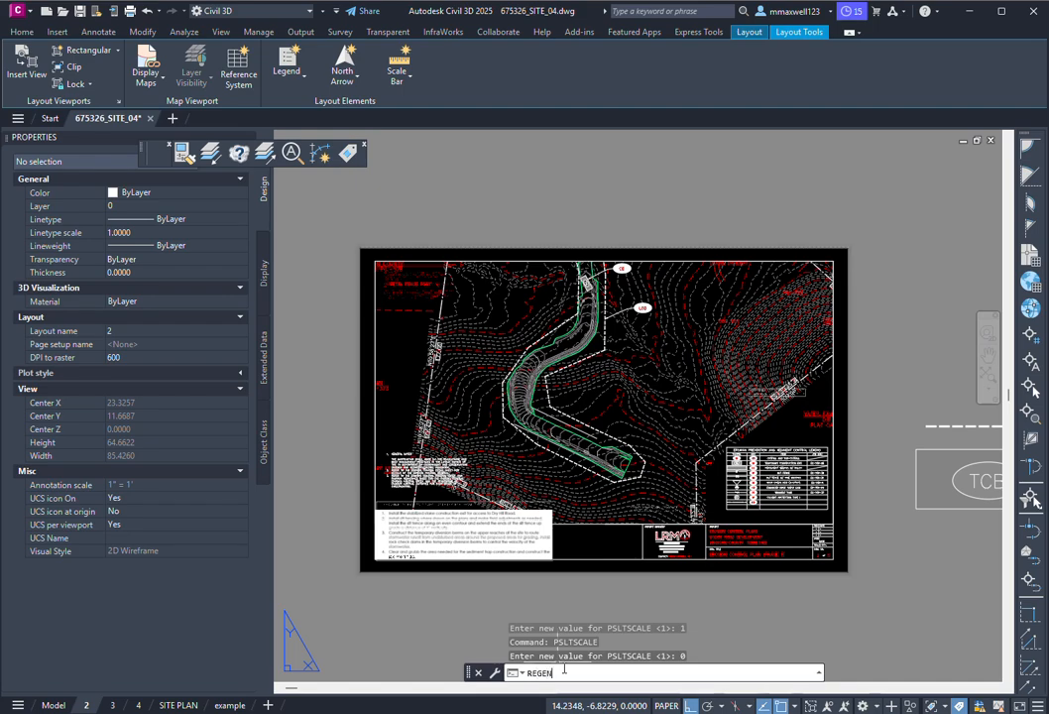
pyautogui.press('Return')
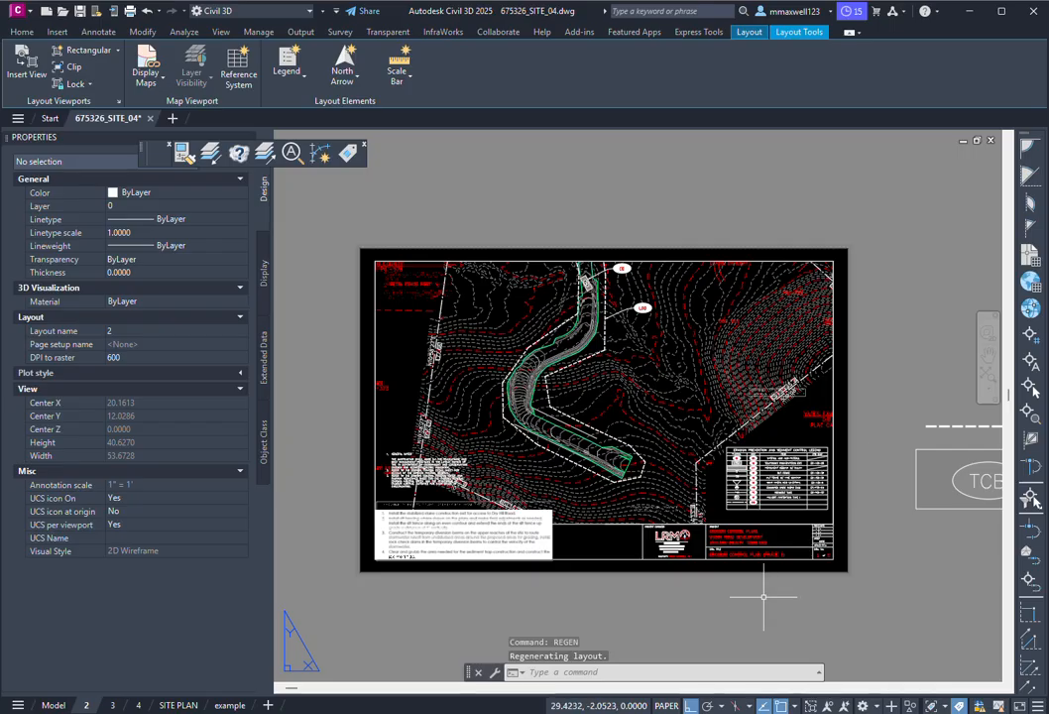
# Step: Restore PSLTSCALE to 1, compare layouts 3 and 2, and confirm it stays 1
pyautogui.write('PS')
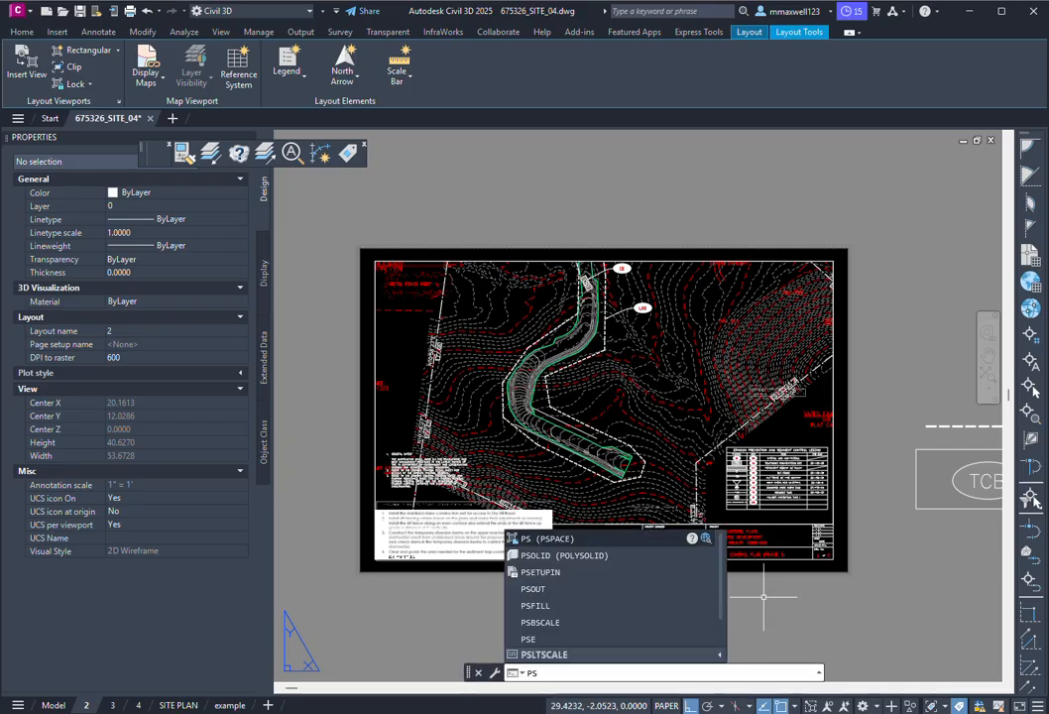
pyautogui.write('LTSCALE')
pyautogui.press('Return')
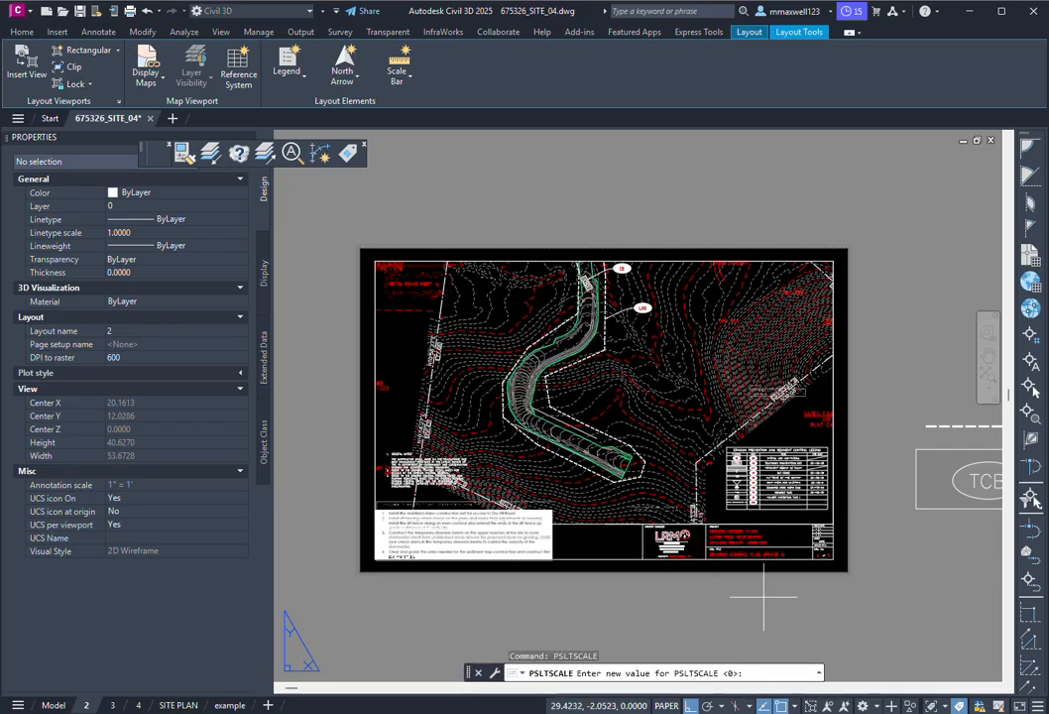
pyautogui.write('1')
pyautogui.press('Return')
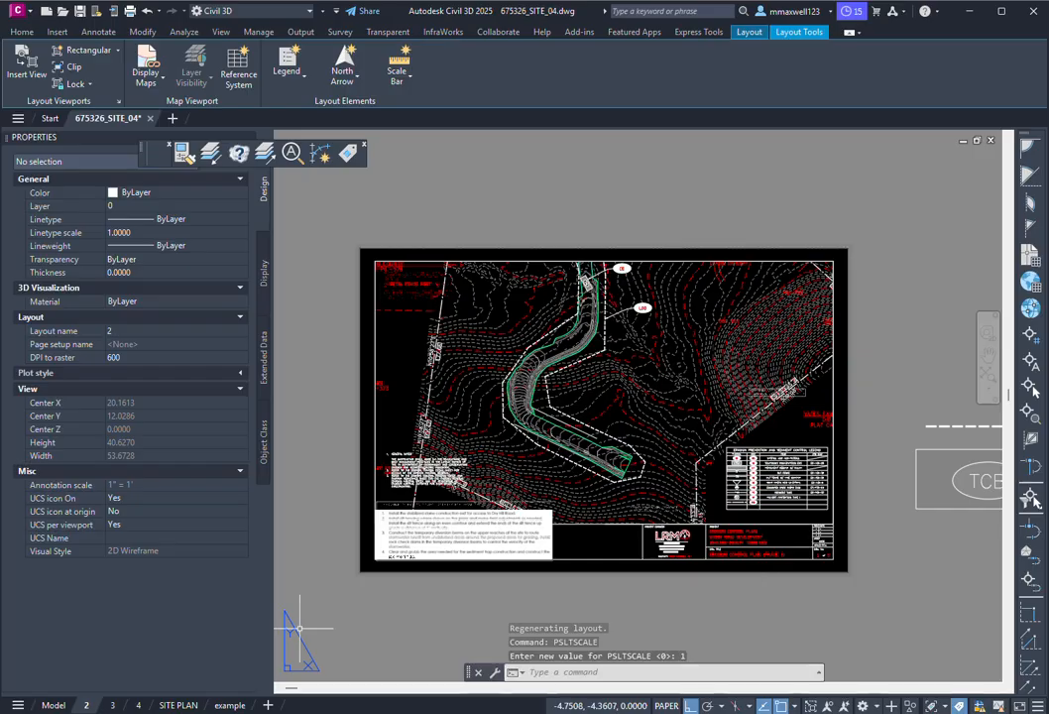
pyautogui.click(112, 705)
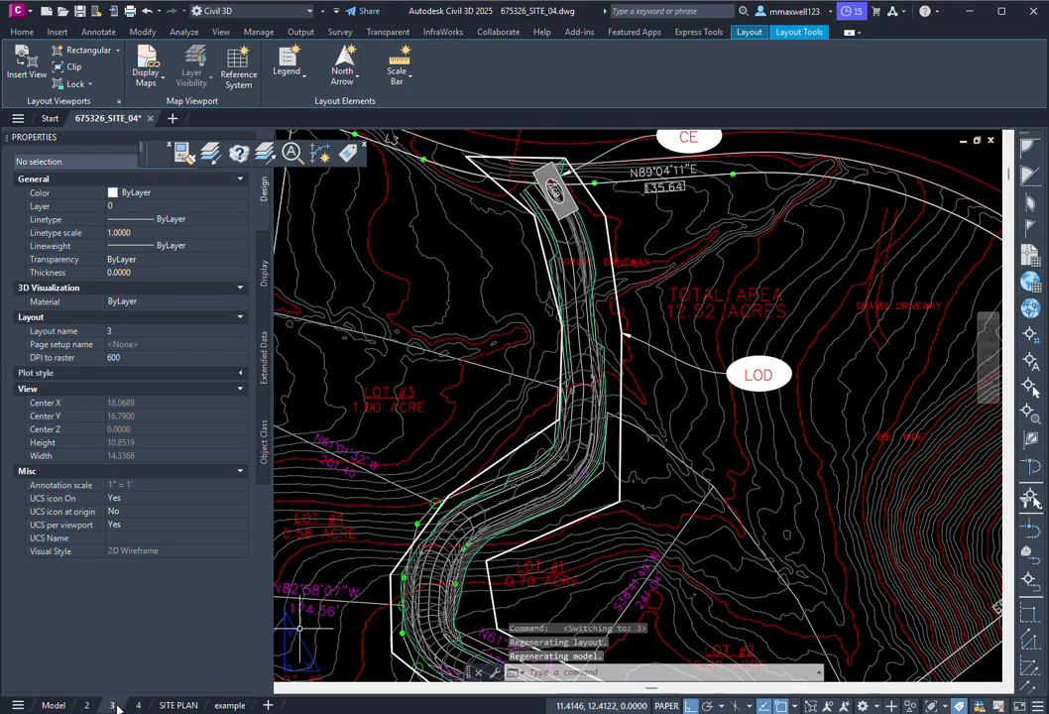
pyautogui.click(87, 705)
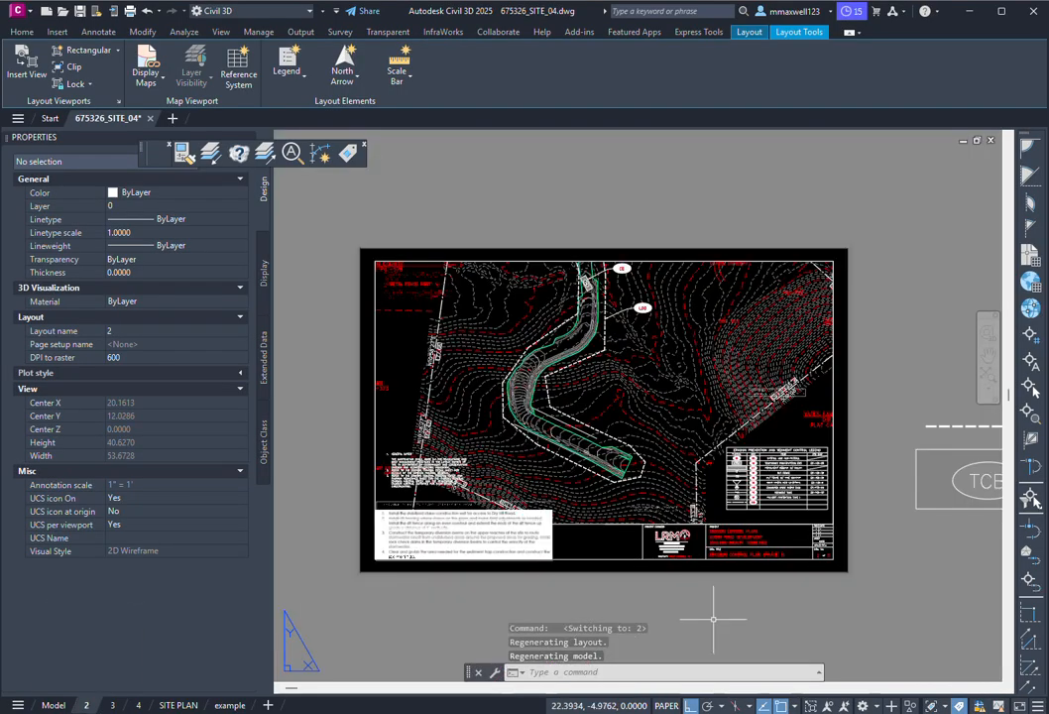
pyautogui.write('PSLTSCALE')
pyautogui.press('Return')
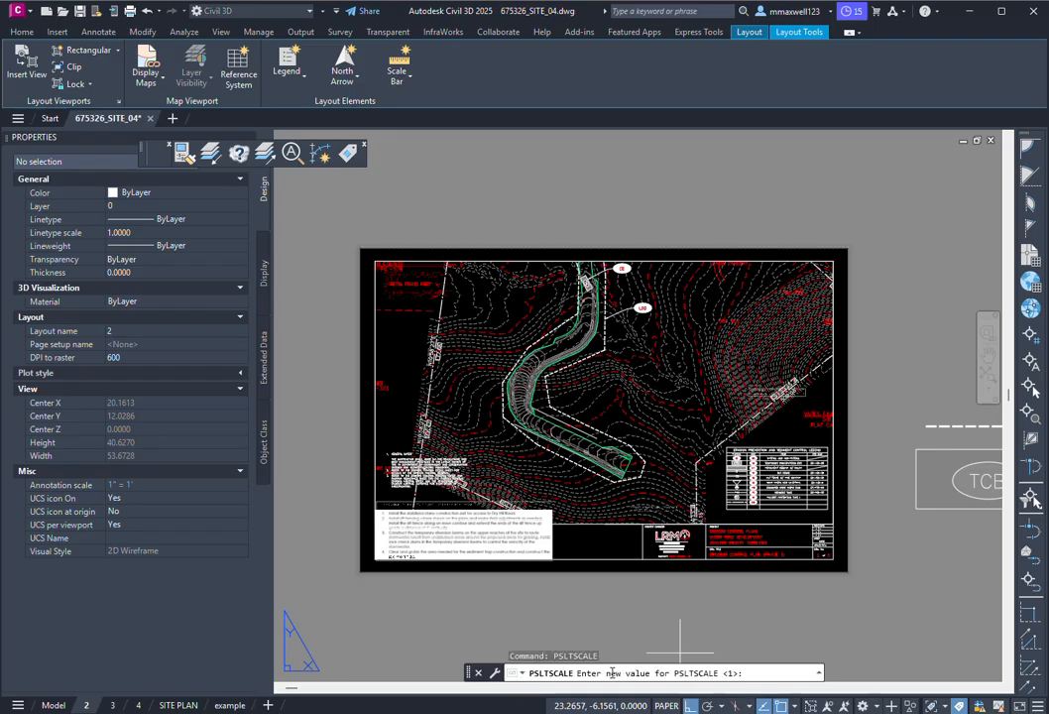
pyautogui.press('Return')
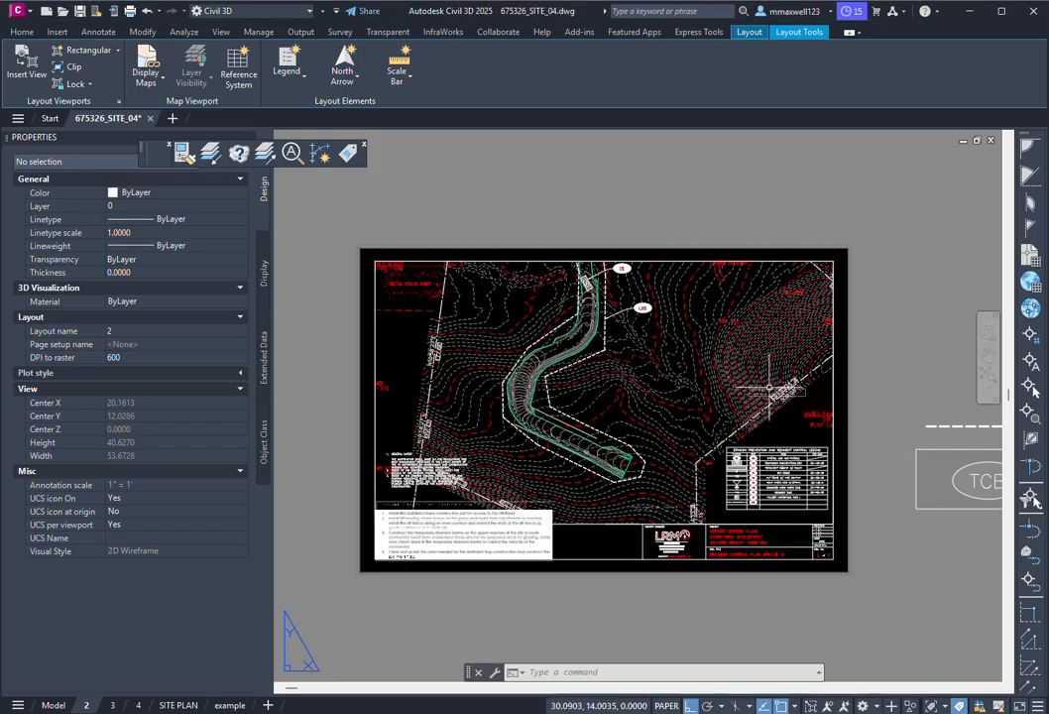
# Step: Inside the layout 2 viewport, zoom the site plan by 1/30XP for an exact 1"=30' scale
pyautogui.click(834, 370)
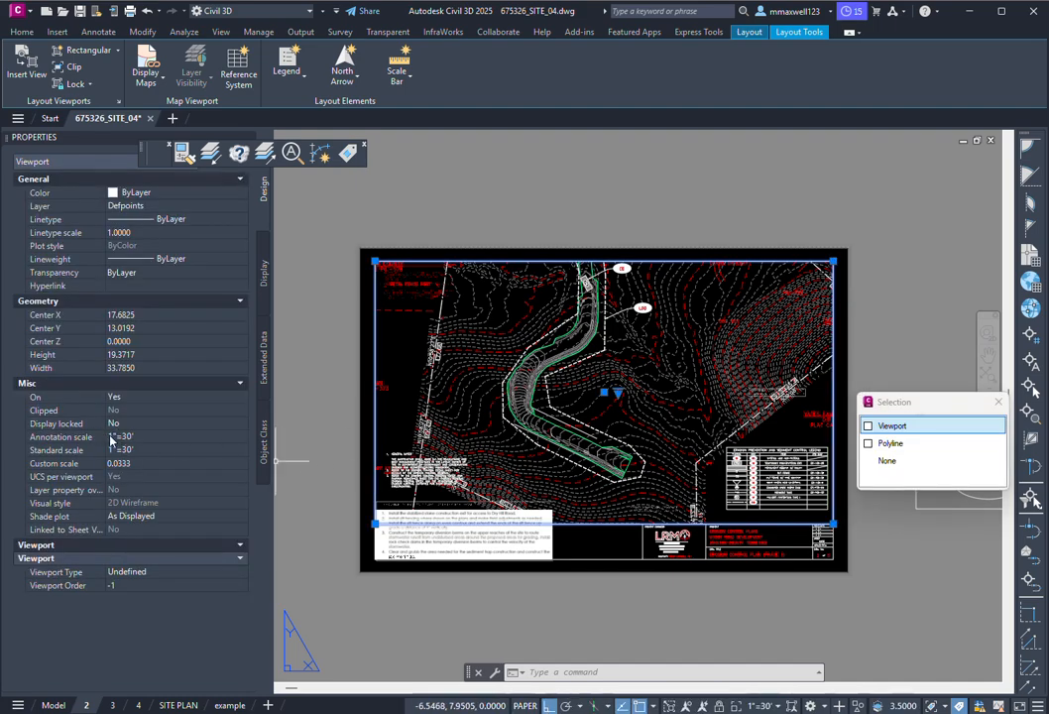
pyautogui.press('Escape')
pyautogui.doubleClick(602, 401)
pyautogui.scroll(-2, 602, 402)
pyautogui.click(587, 673)
pyautogui.write('zoom')
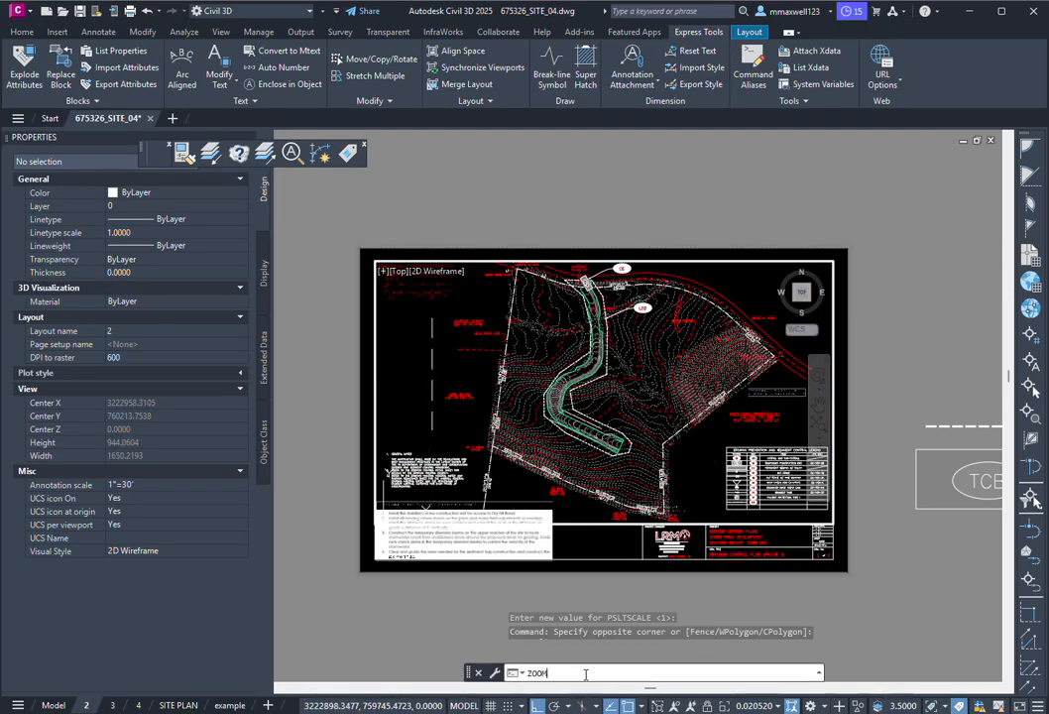
pyautogui.press('Return')
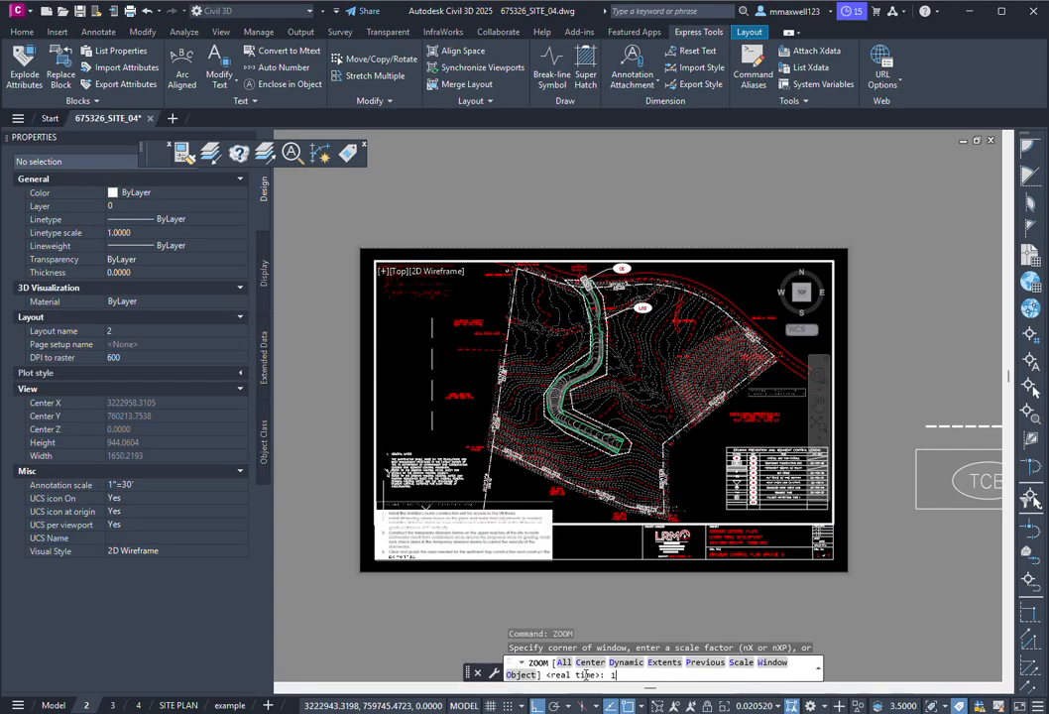
pyautogui.write('1/30XP')
pyautogui.press('Return')
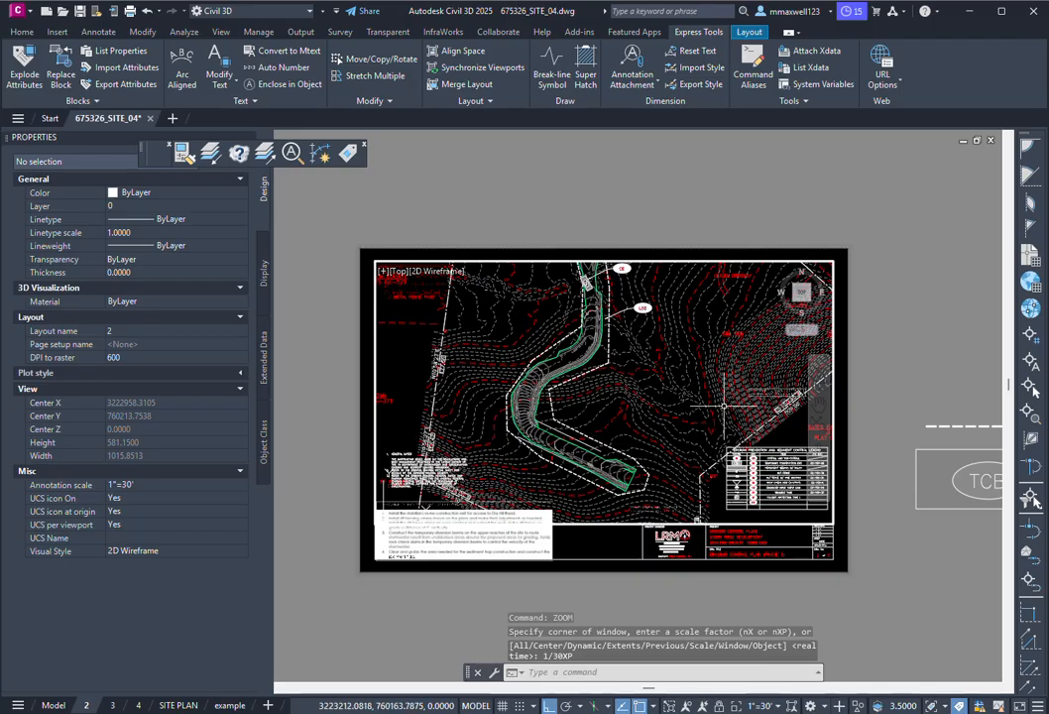
# Step: Back on the paper sheet, give the viewport a 1"=50' annotation scale
pyautogui.doubleClick(855, 290)
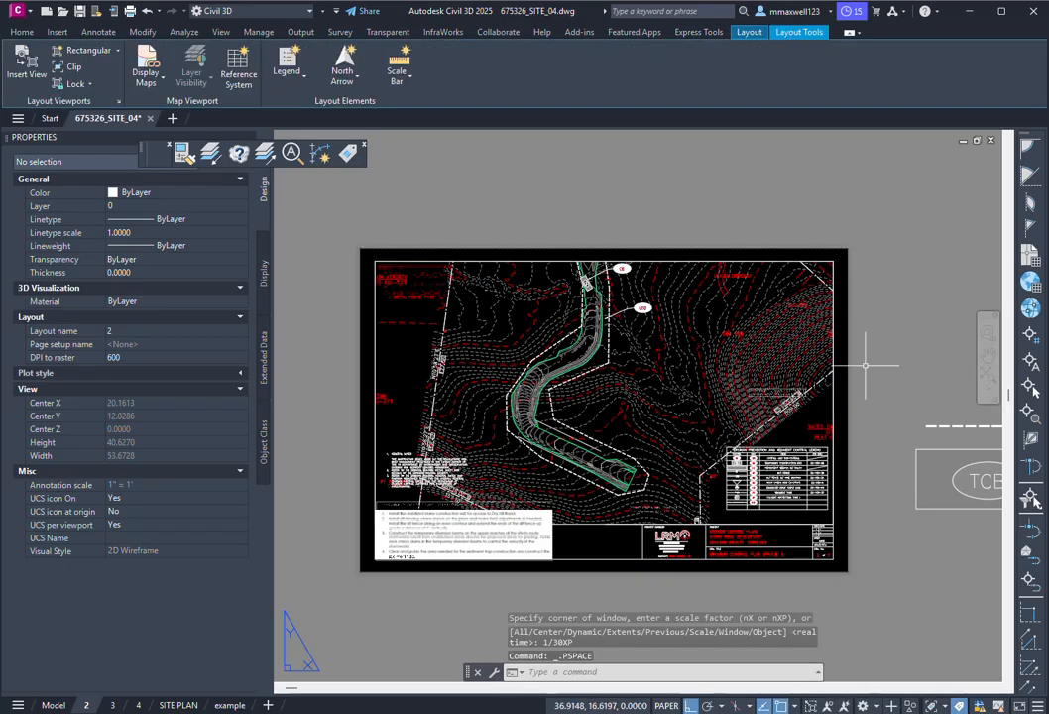
pyautogui.click(590, 523)
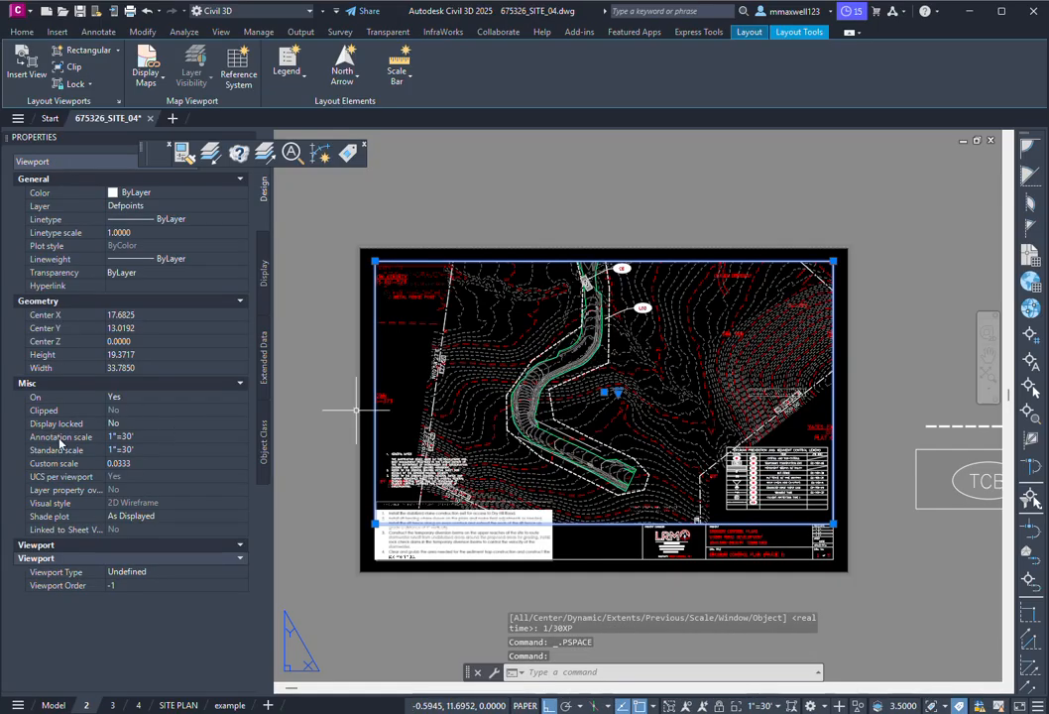
pyautogui.click(231, 436)
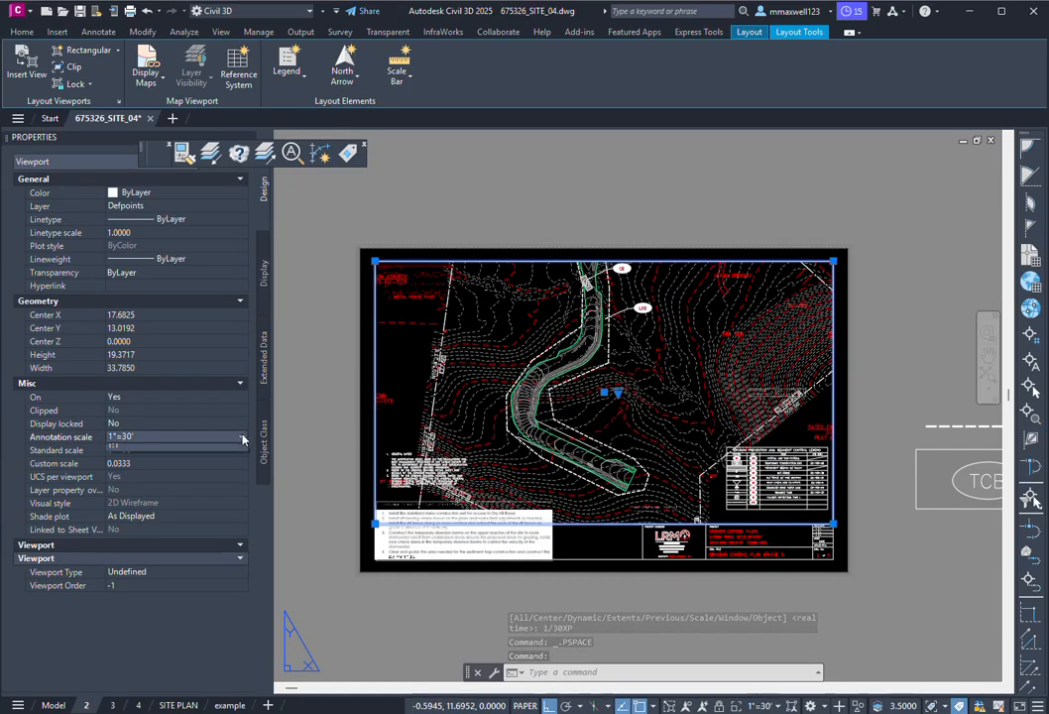
pyautogui.click(243, 437)
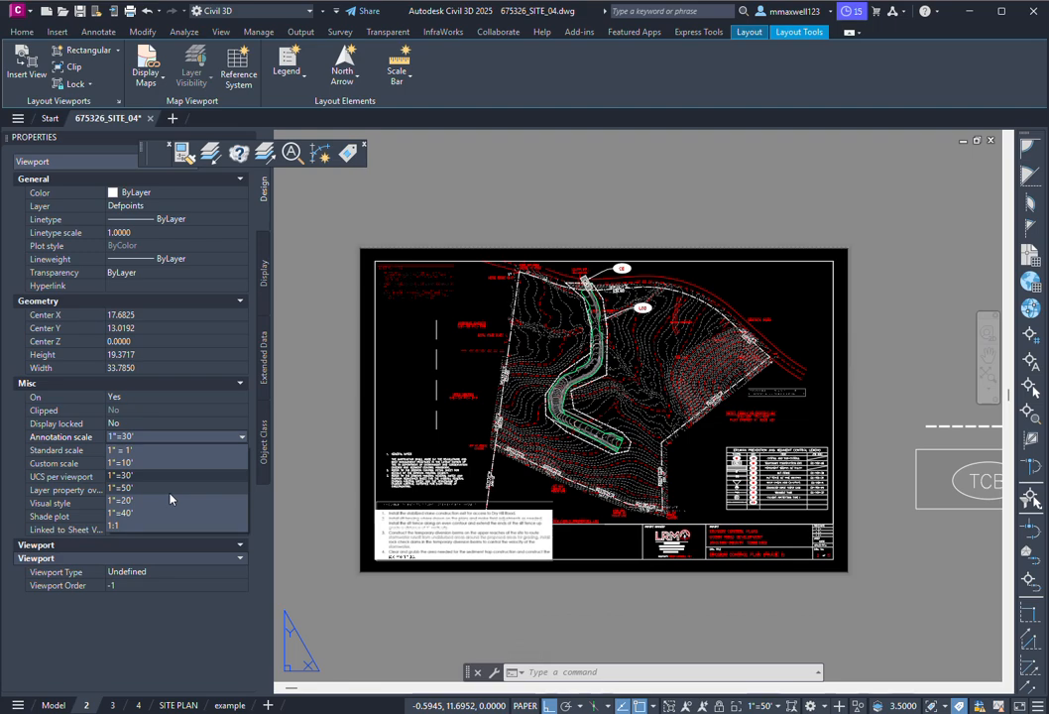
pyautogui.click(170, 493)
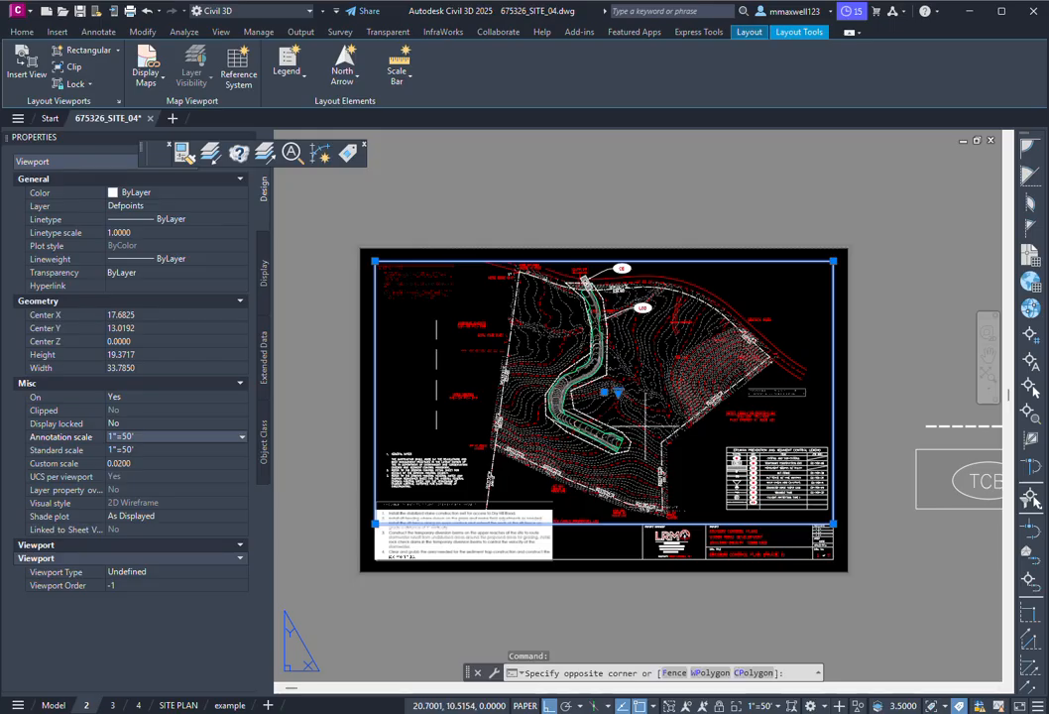
# Step: Reposition the site plan inside the viewport, then set its Display locked to Yes
pyautogui.doubleClick(535, 358)
pyautogui.moveTo(683, 380)
pyautogui.mouseDown(button='middle')
pyautogui.moveTo(548, 378)
pyautogui.moveTo(743, 365)
pyautogui.moveTo(672, 367)
pyautogui.mouseUp(button='middle')
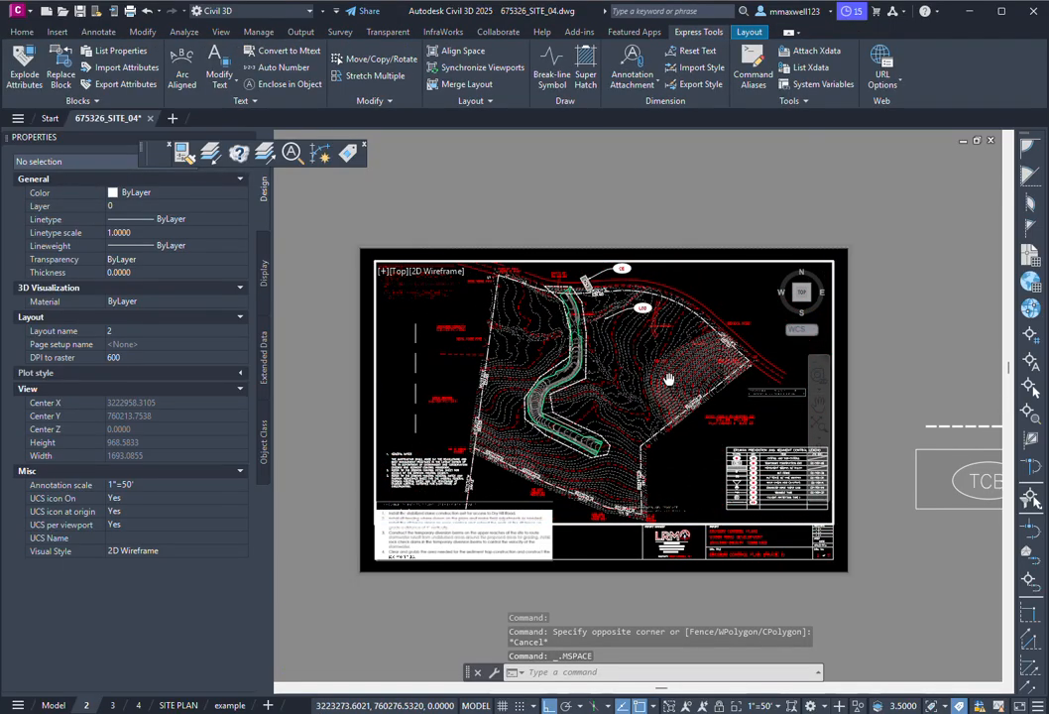
pyautogui.doubleClick(606, 549)
pyautogui.click(599, 531)
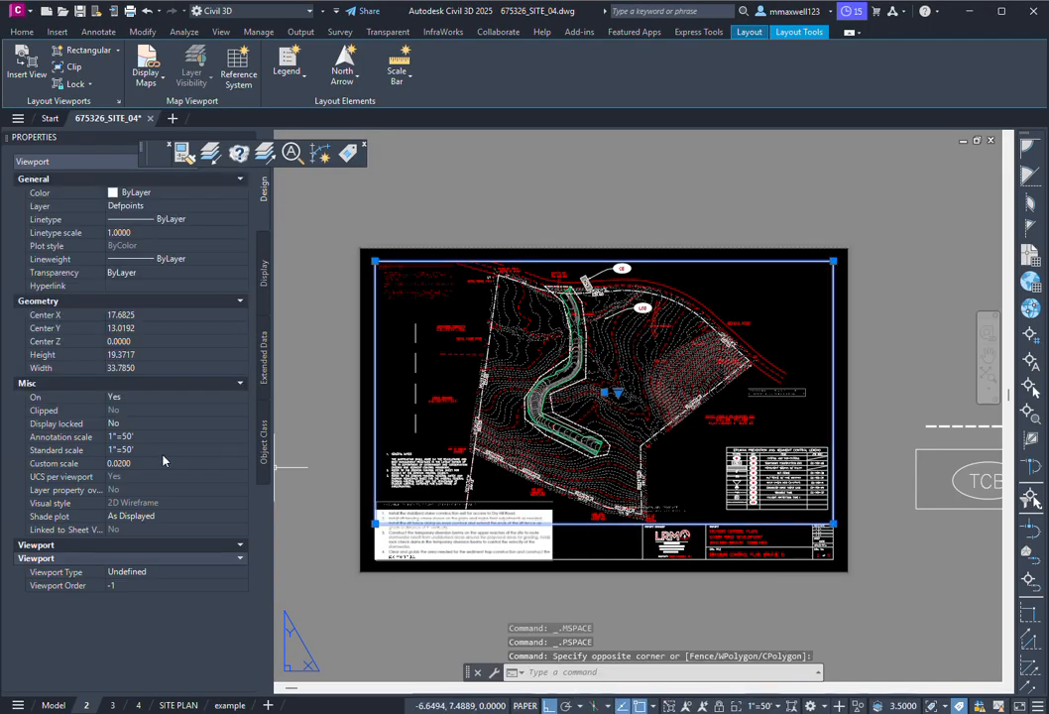
pyautogui.click(145, 423)
pyautogui.click(144, 426)
pyautogui.click(139, 437)
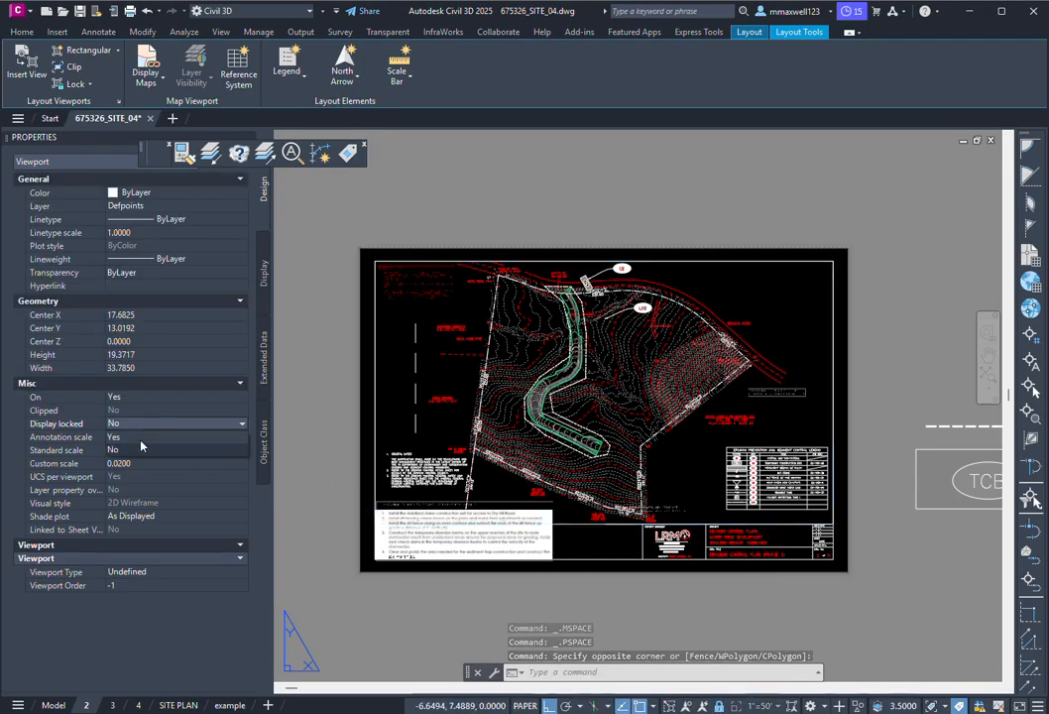
pyautogui.press('Escape')
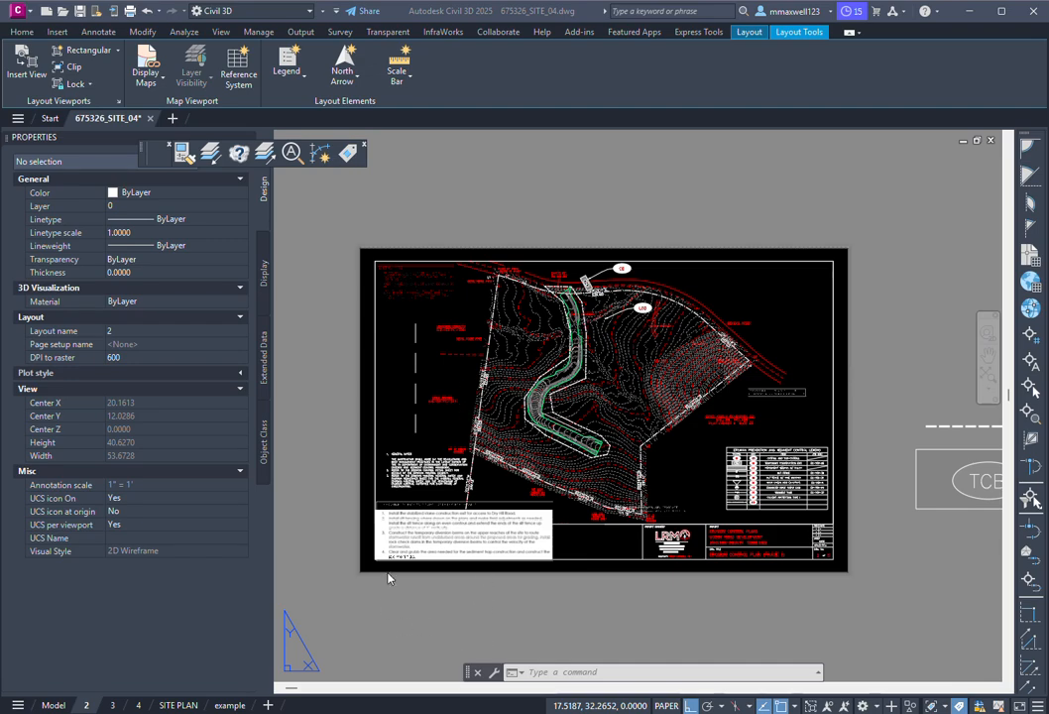
# Step: In model space, select the dashed HIDDEN polyline and set its linetype scale to 30
pyautogui.moveTo(53, 708)
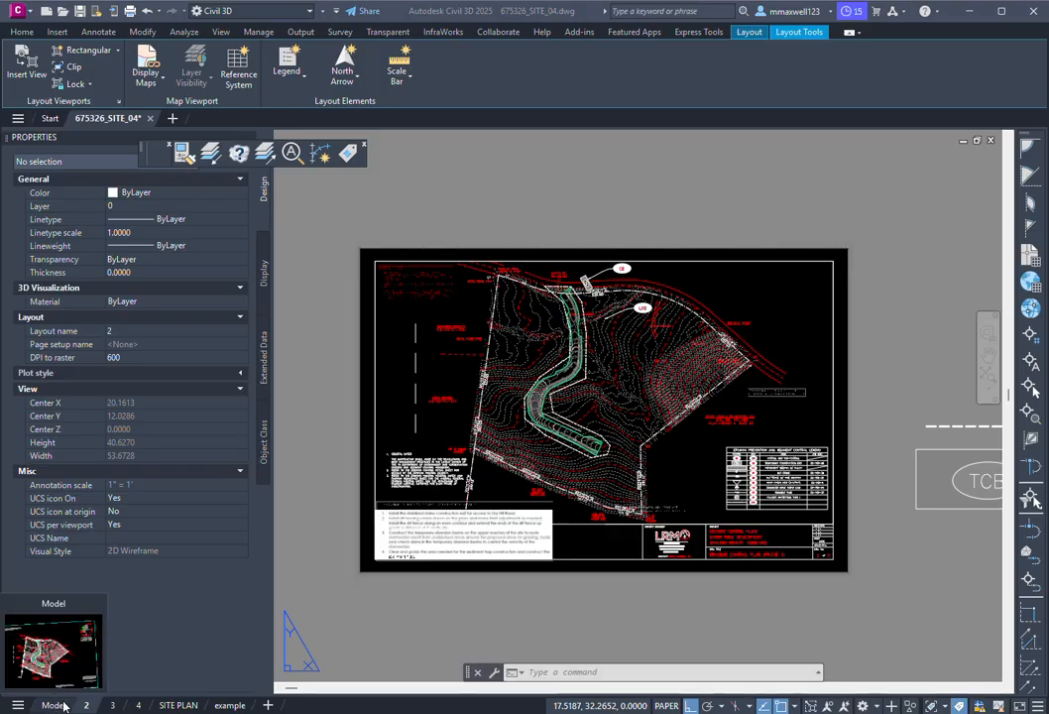
pyautogui.click(54, 705)
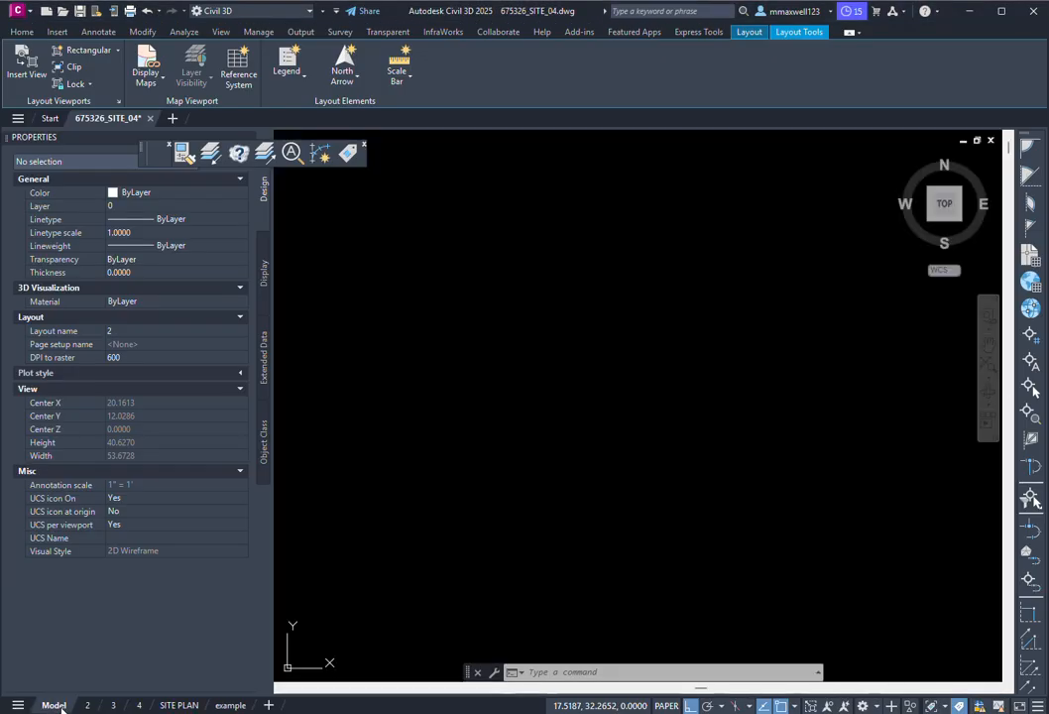
pyautogui.scroll(6, 337, 417)
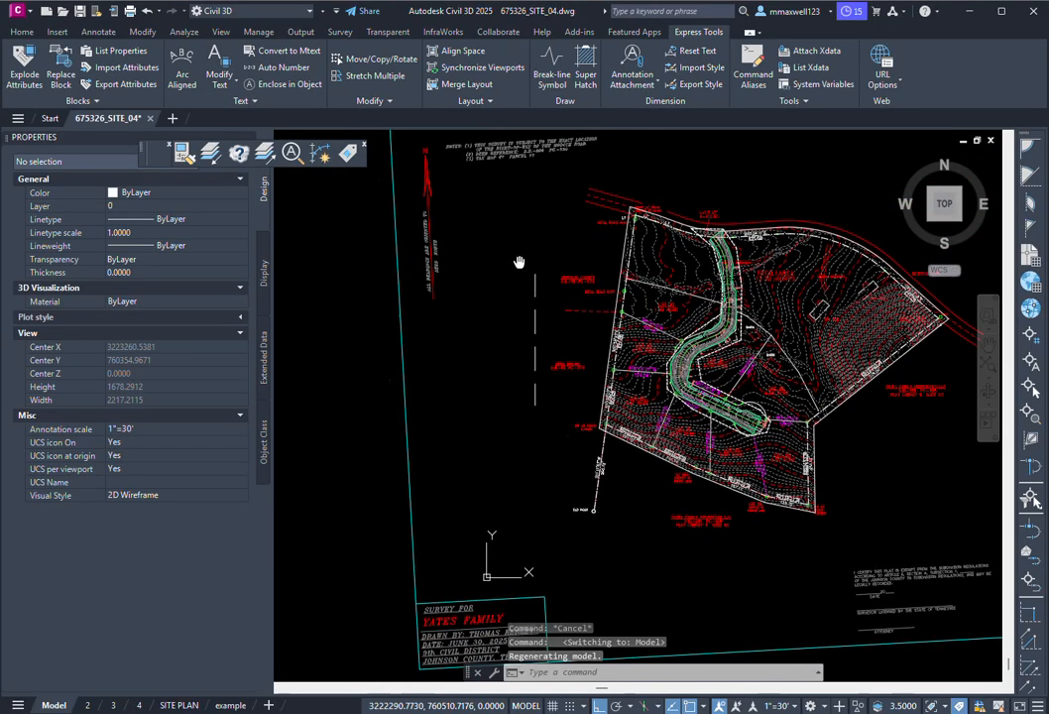
pyautogui.click(539, 261)
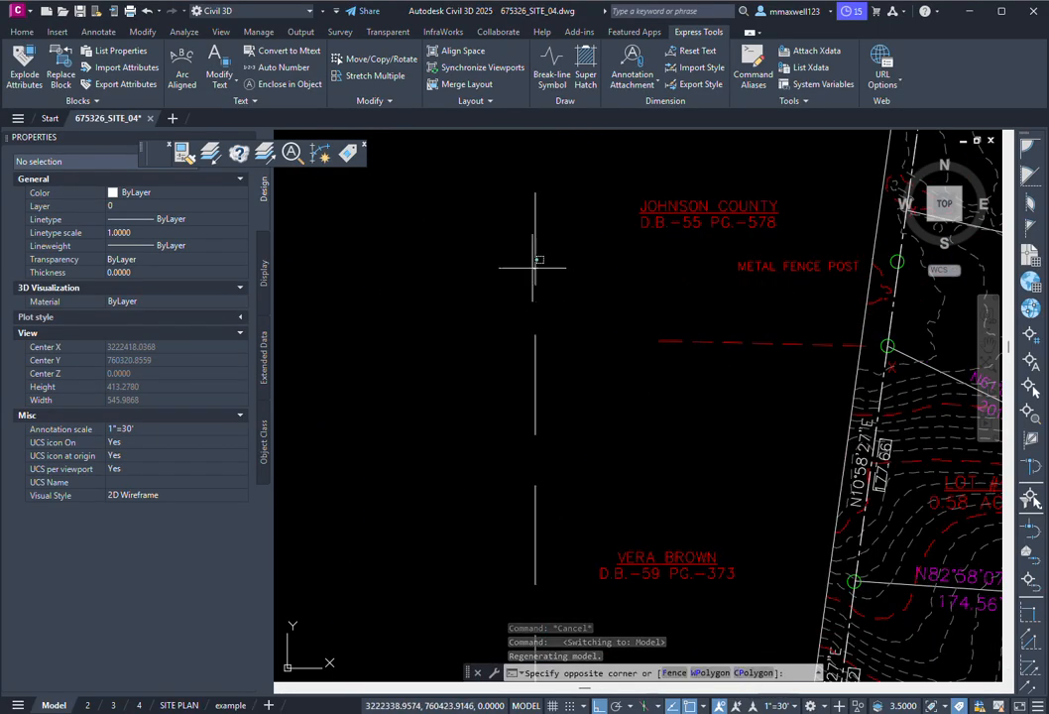
pyautogui.click(579, 382)
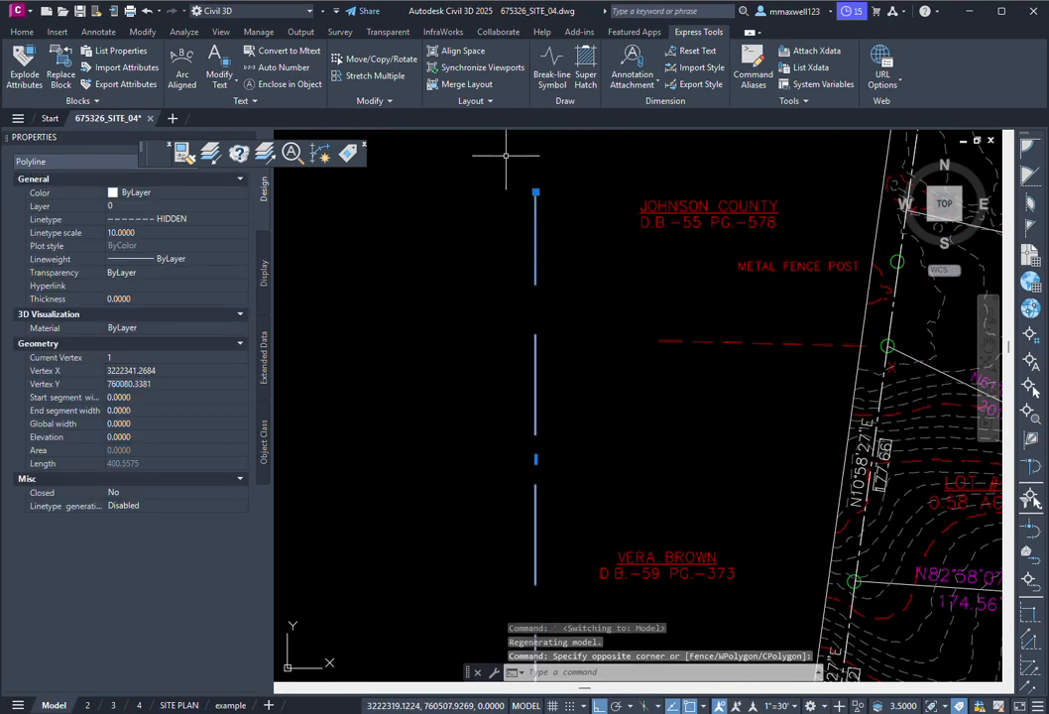
pyautogui.click(141, 231)
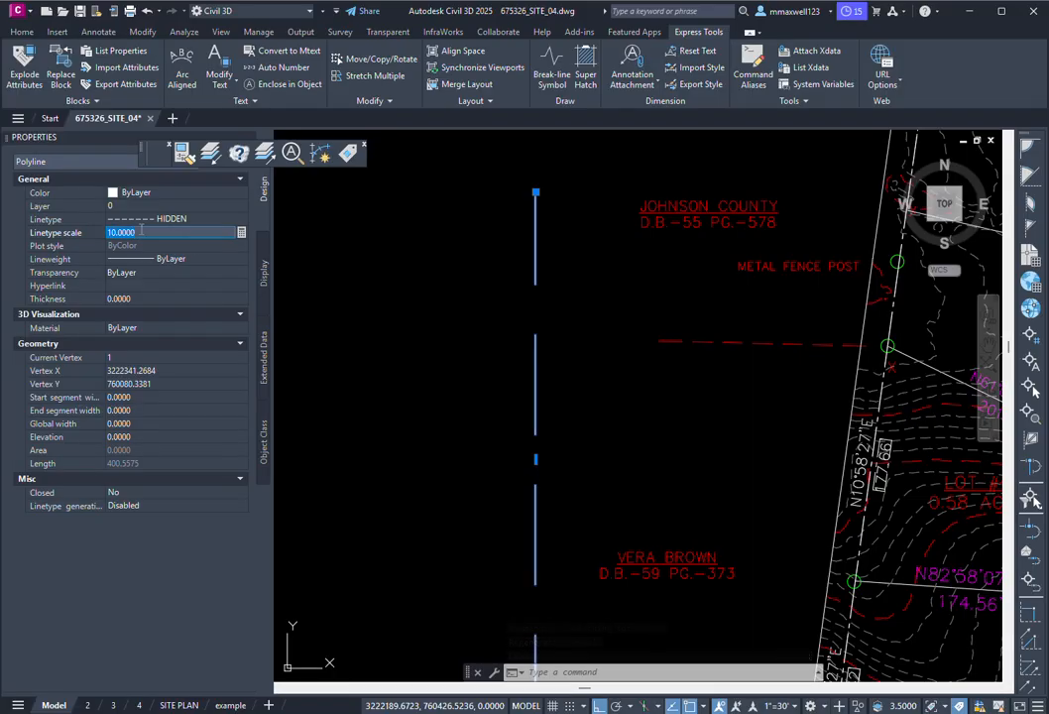
pyautogui.write('30')
pyautogui.press('Return')
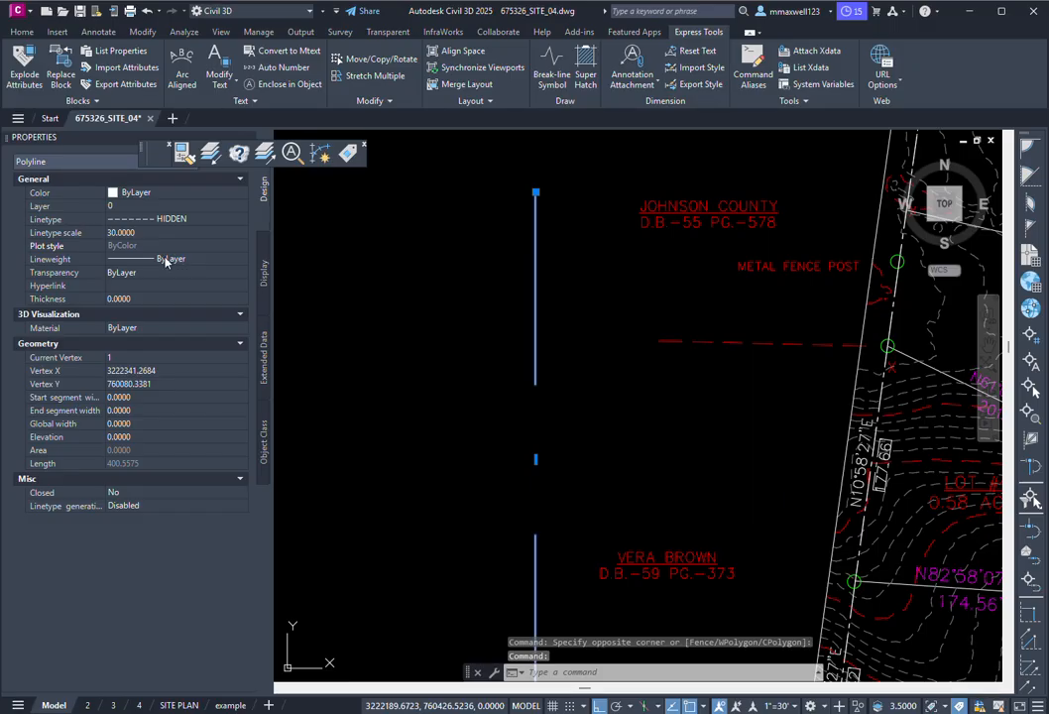
# Step: Try linetype scales 20 and 10 on the polyline, then settle on 1
pyautogui.click(147, 234)
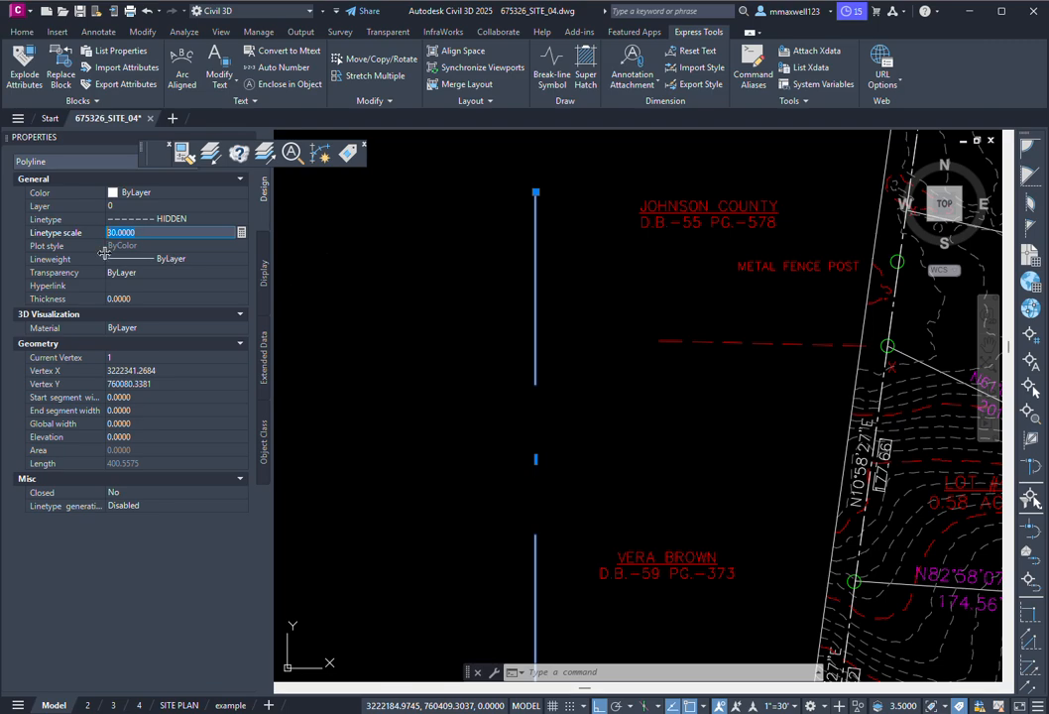
pyautogui.write('20')
pyautogui.press('Return')
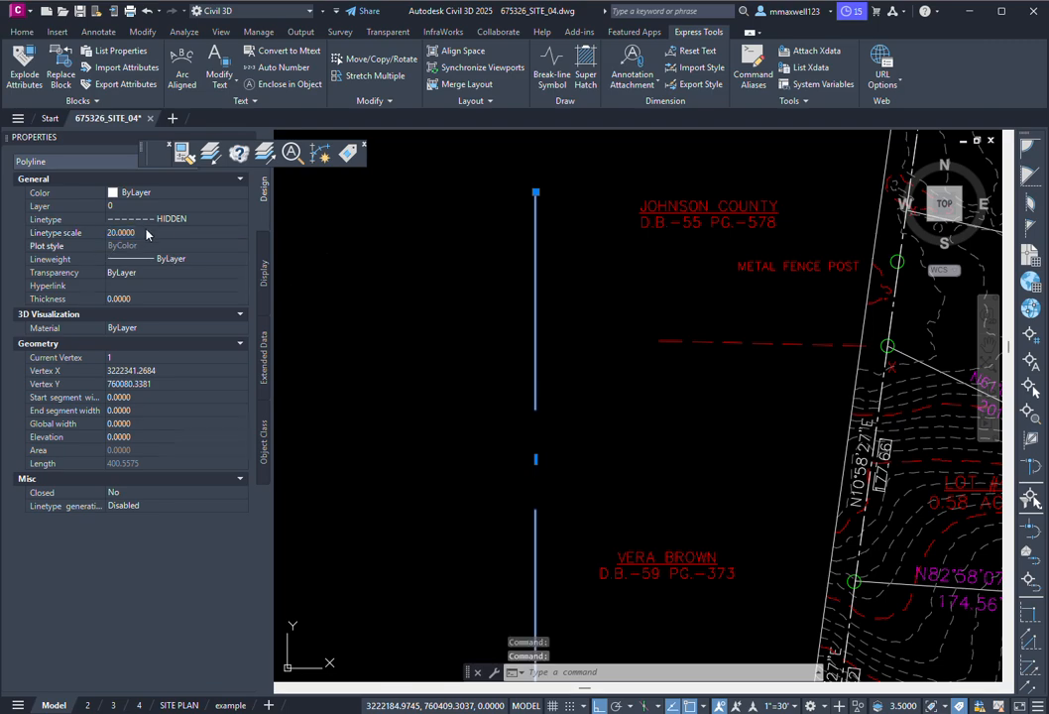
pyautogui.click(146, 233)
pyautogui.write('10')
pyautogui.press('Return')
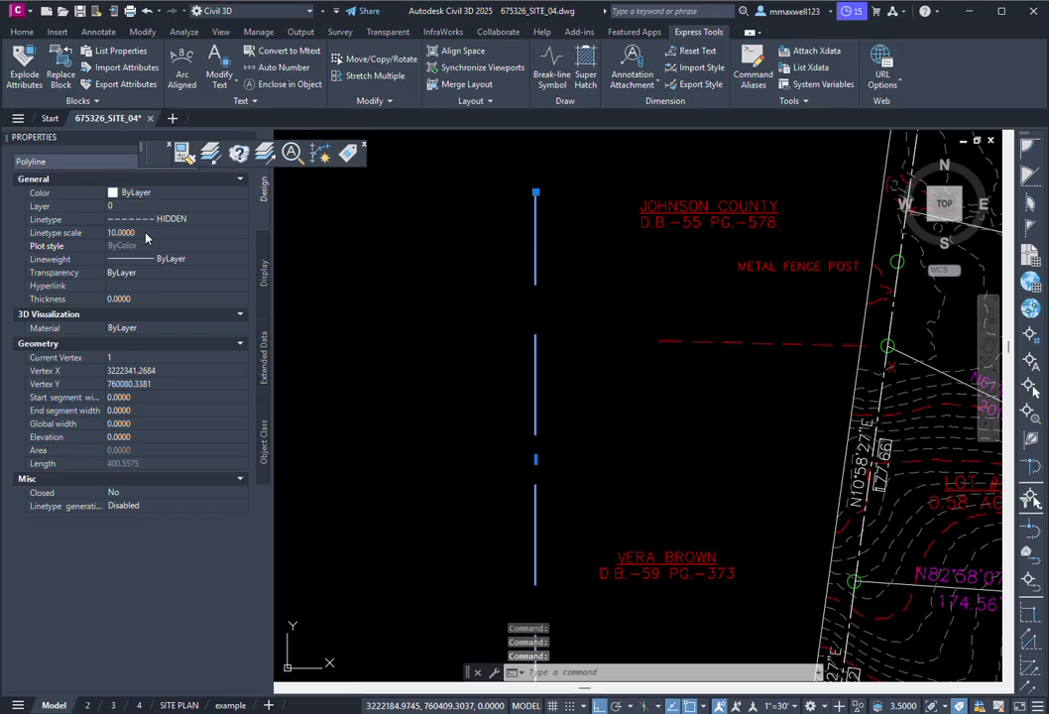
pyautogui.click(139, 233)
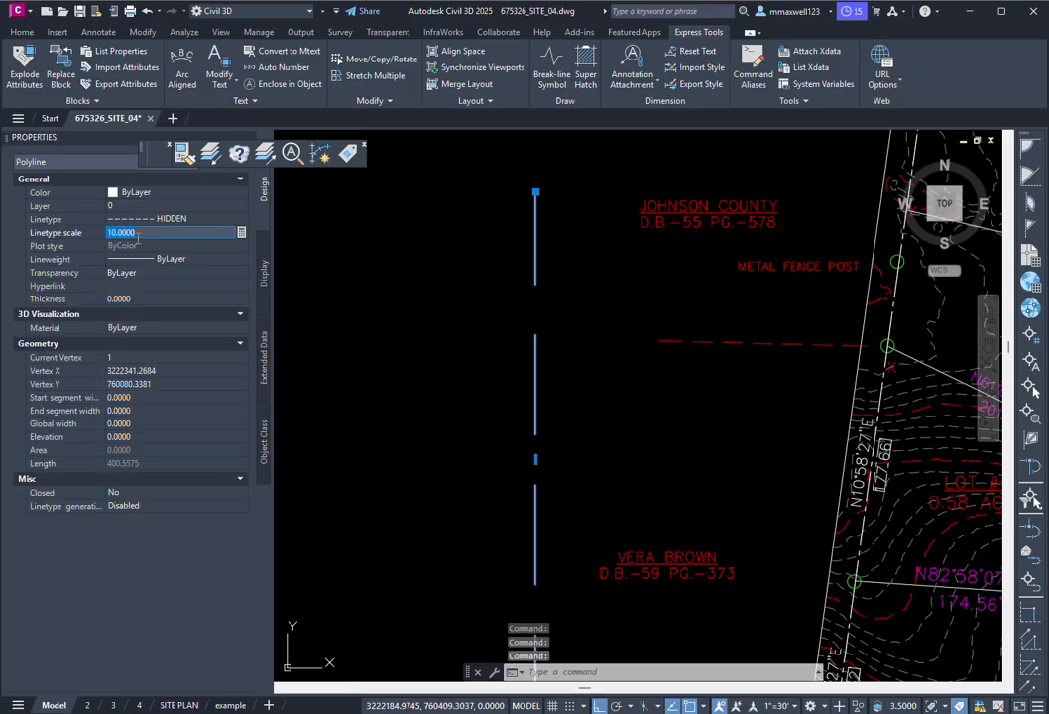
pyautogui.write('1')
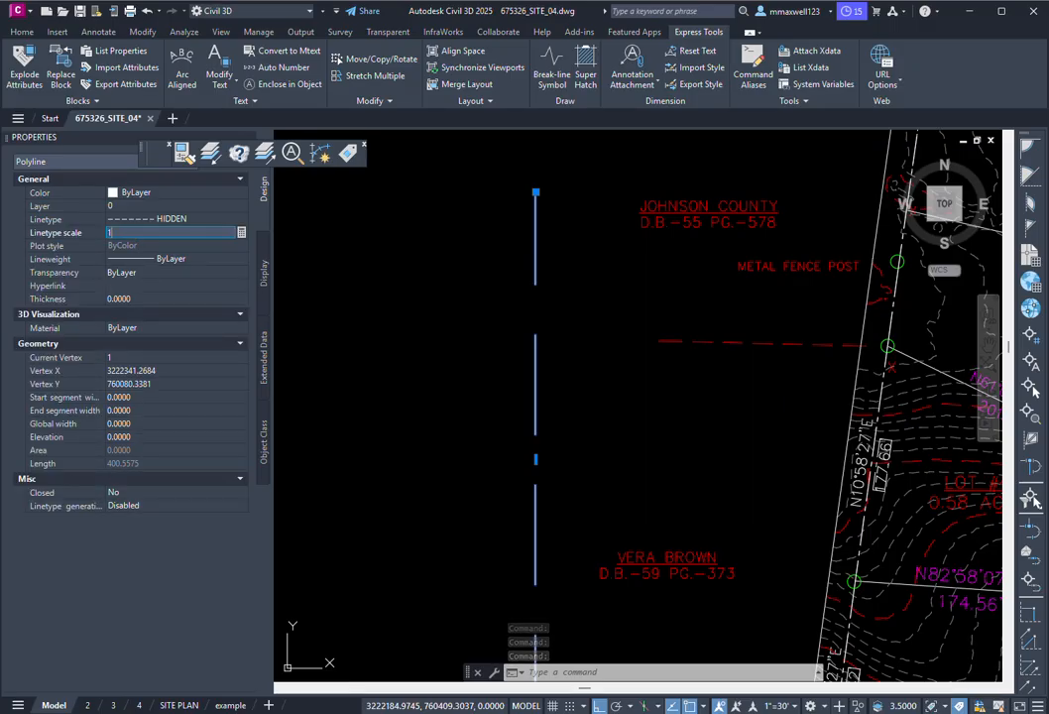
pyautogui.press('Return')
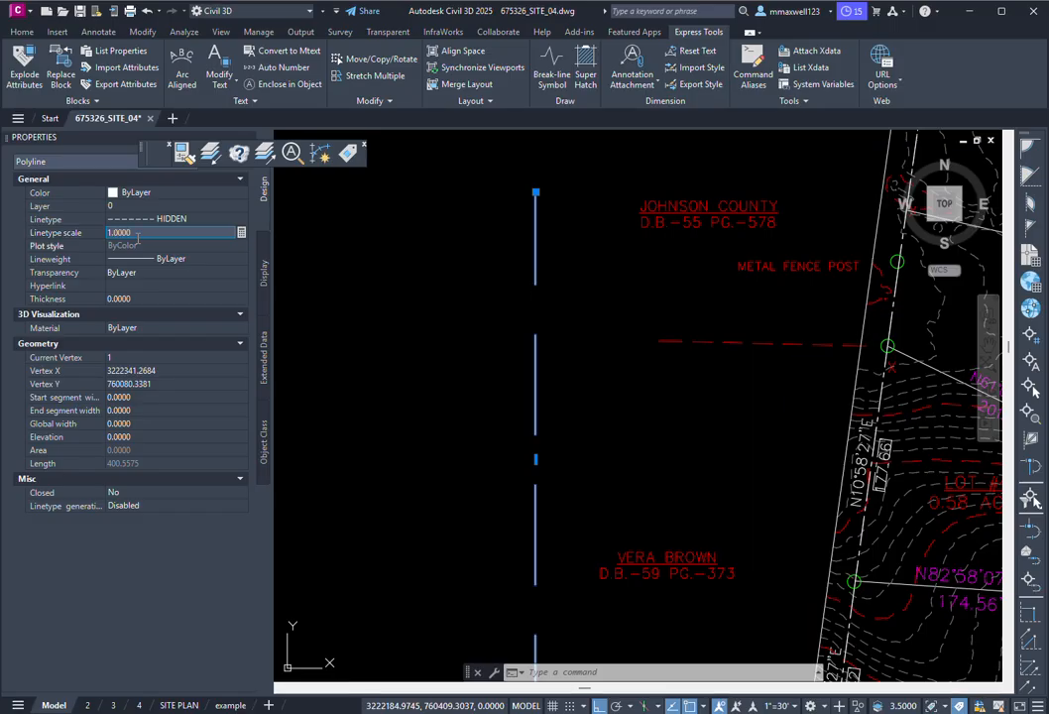
pyautogui.scroll(-5, 409, 239)
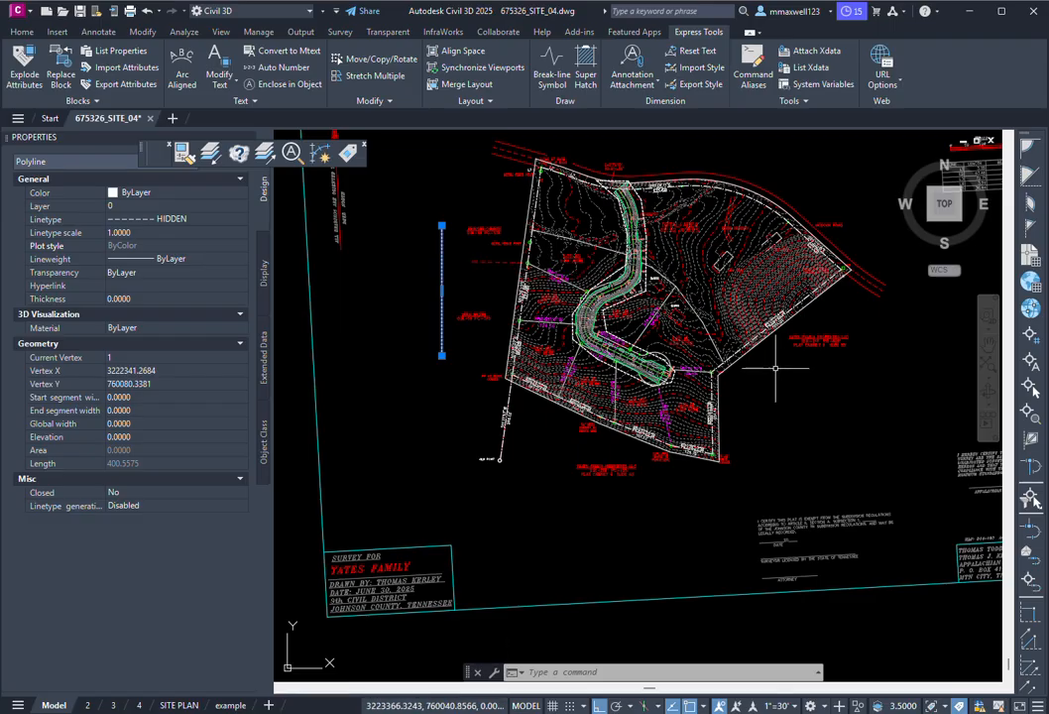
pyautogui.click(744, 288)
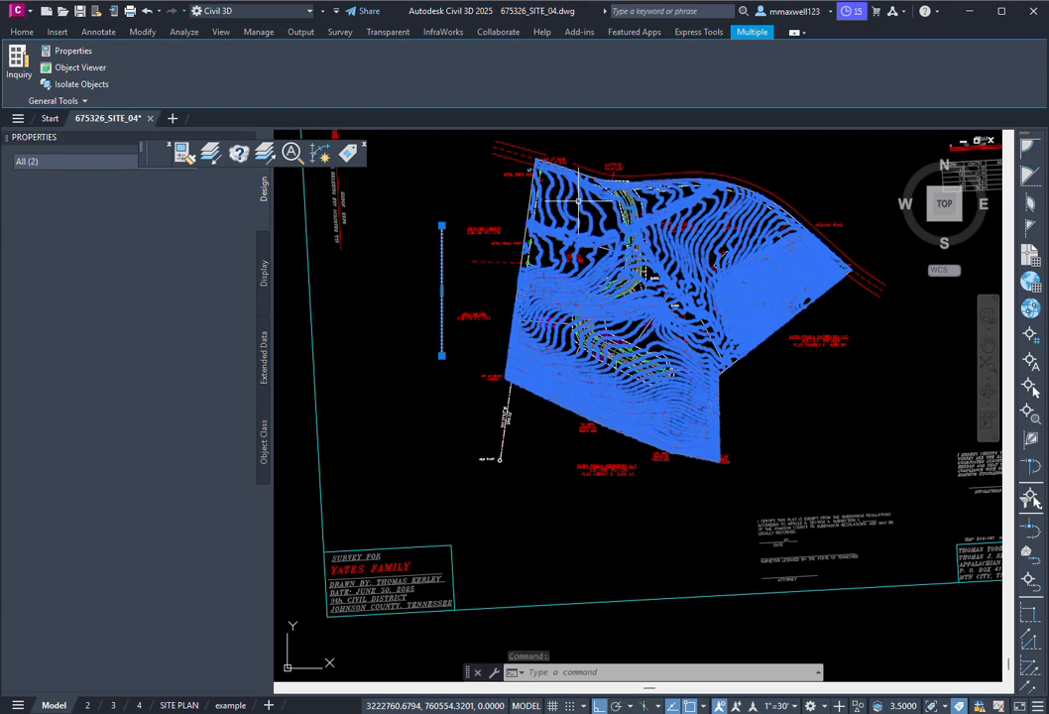
pyautogui.scroll(5, 625, 287)
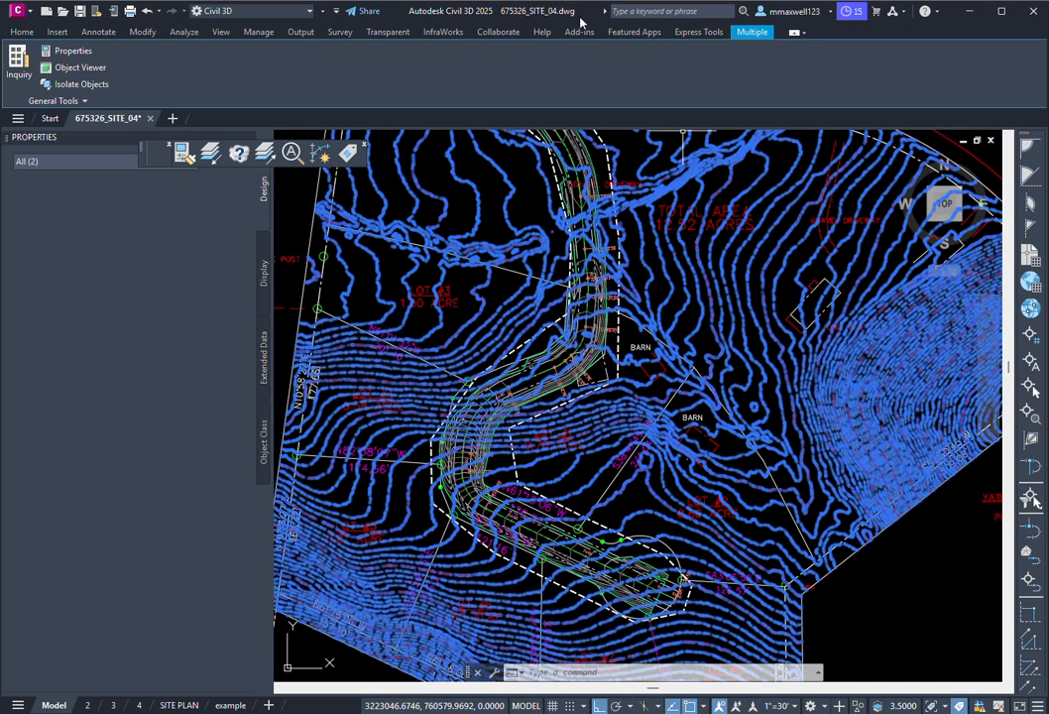
pyautogui.click(547, 670)
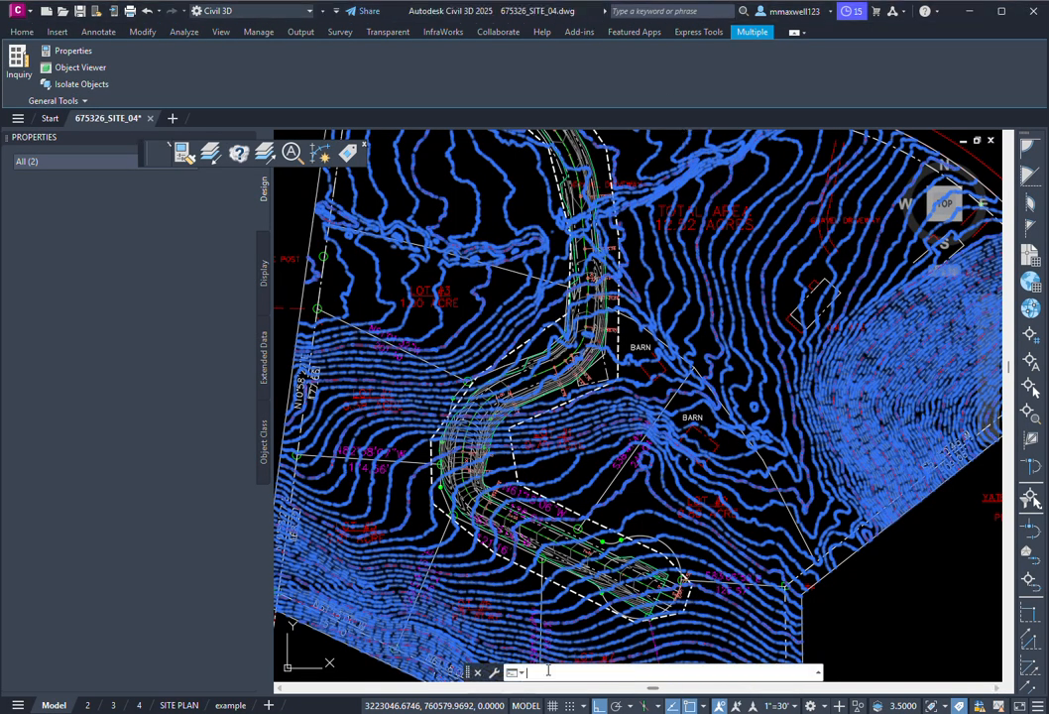
pyautogui.write('PROSPECTOR')
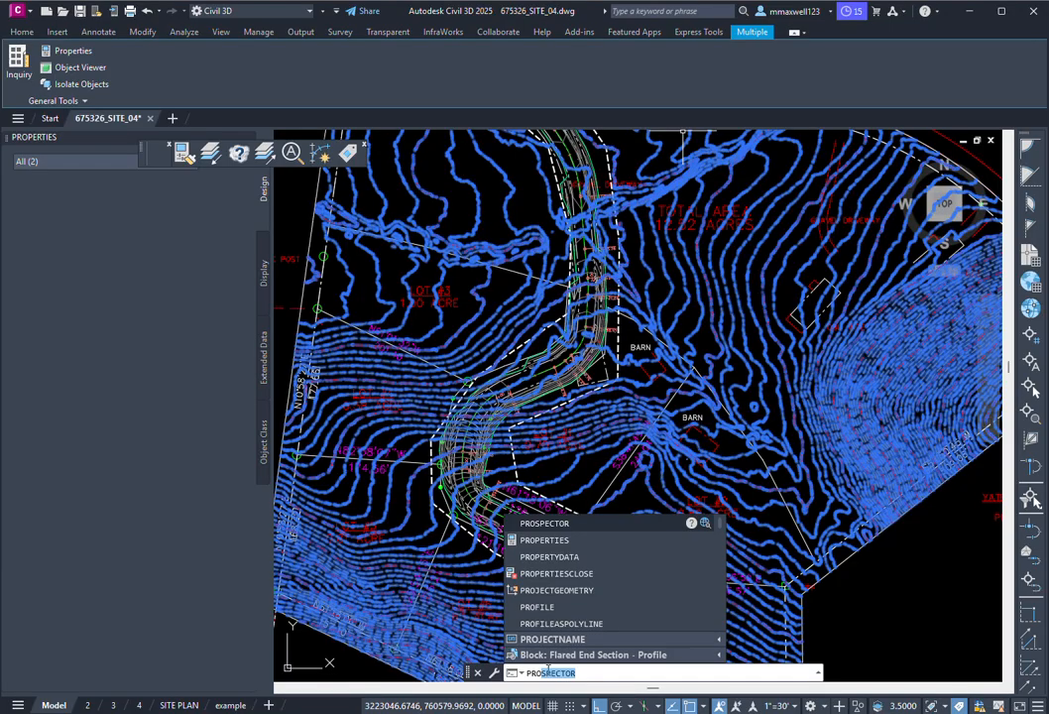
pyautogui.press('Return')
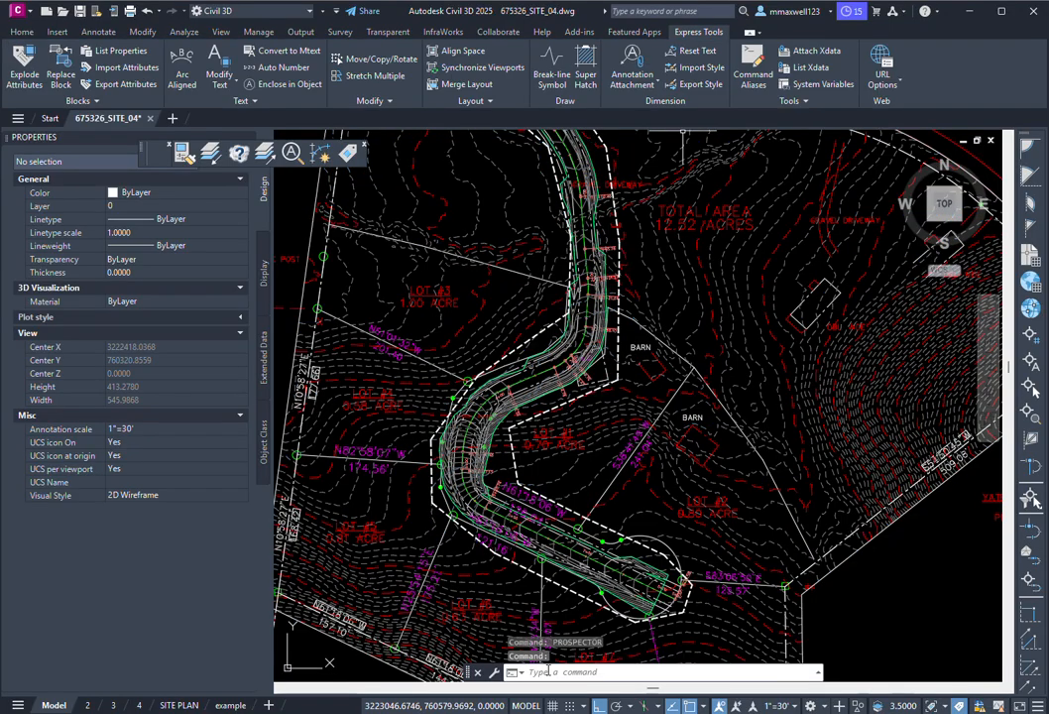
pyautogui.click(571, 674)
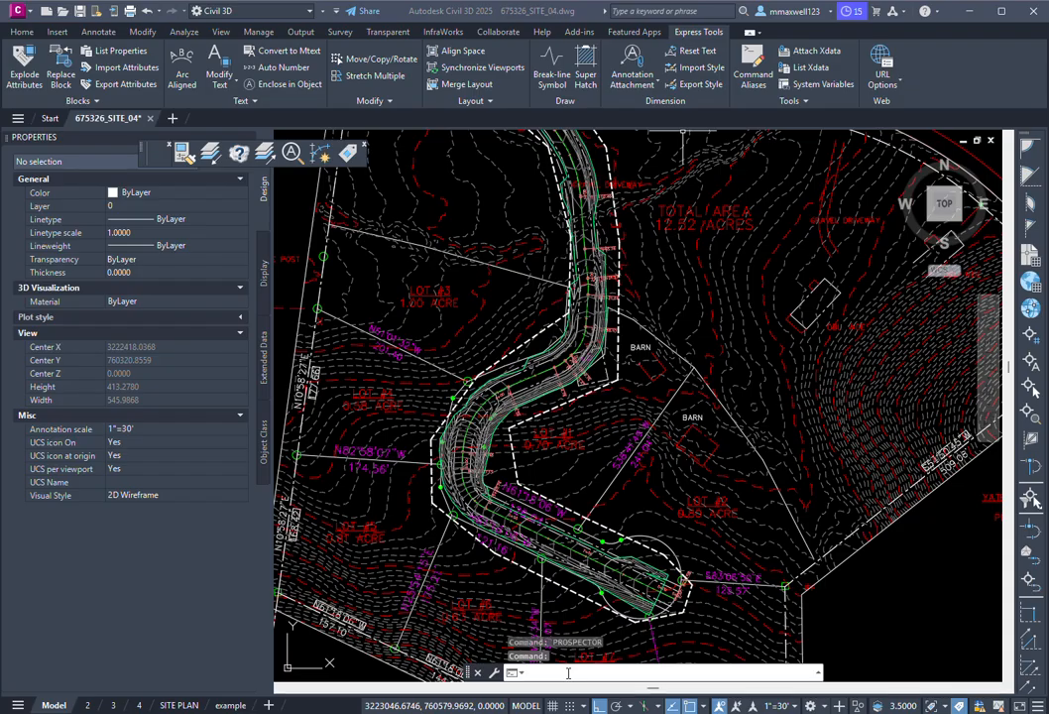
# Step: Open the EG TIN surface's Contours 2' and 10' (Background) style and pick the Major and Minor Contour rows
pyautogui.click(768, 256)
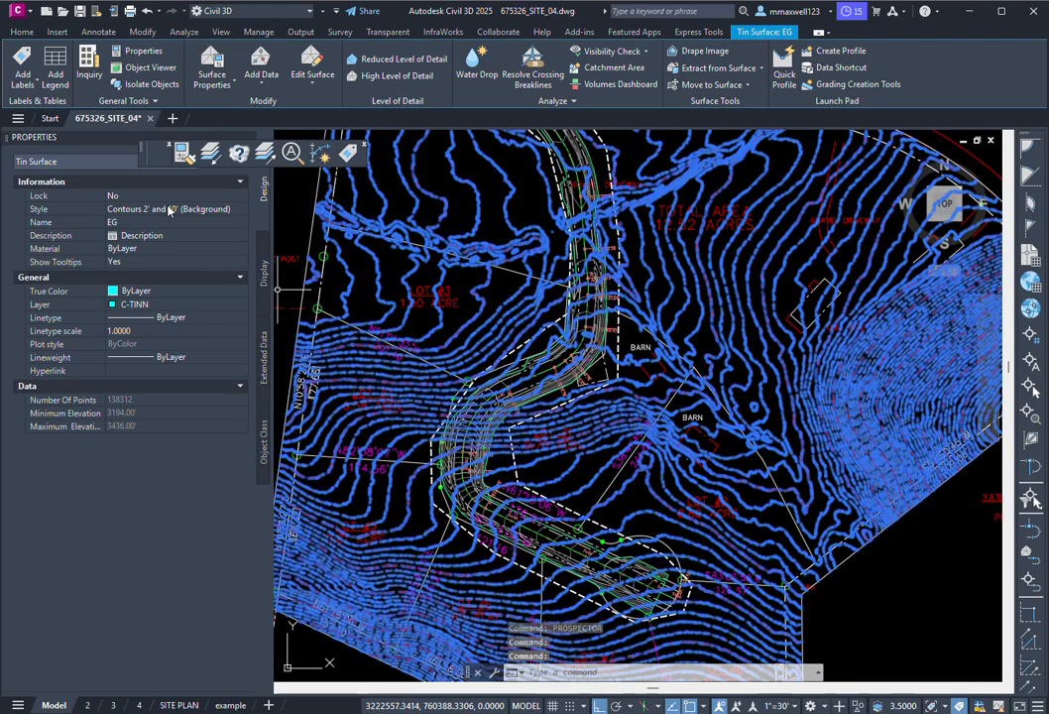
pyautogui.click(241, 211)
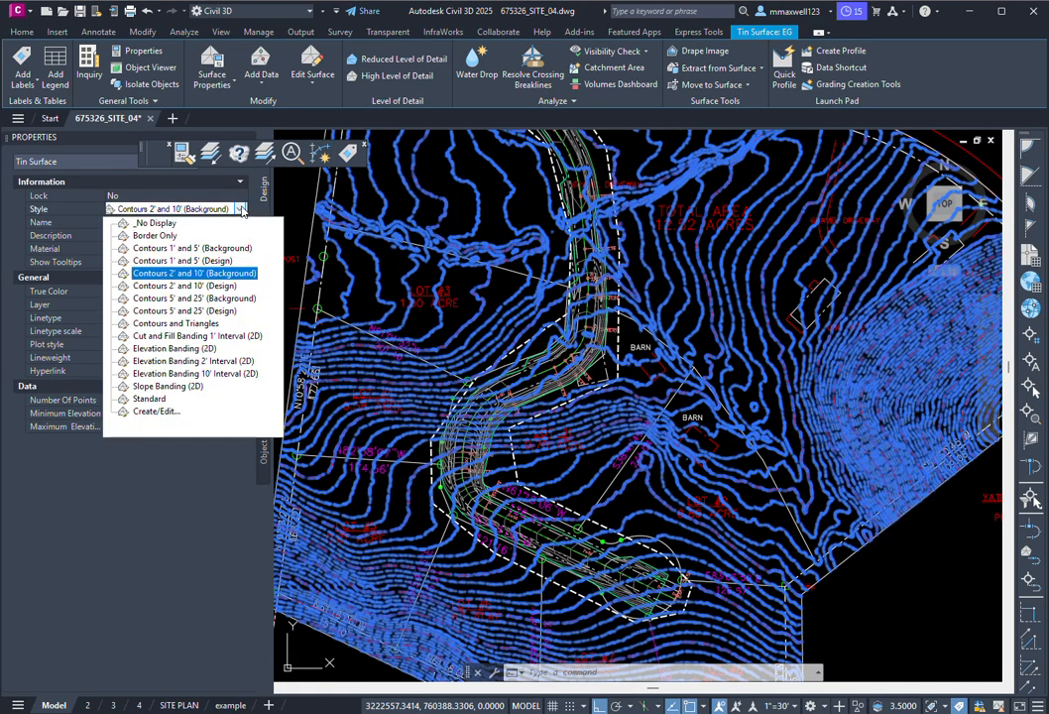
pyautogui.click(157, 411)
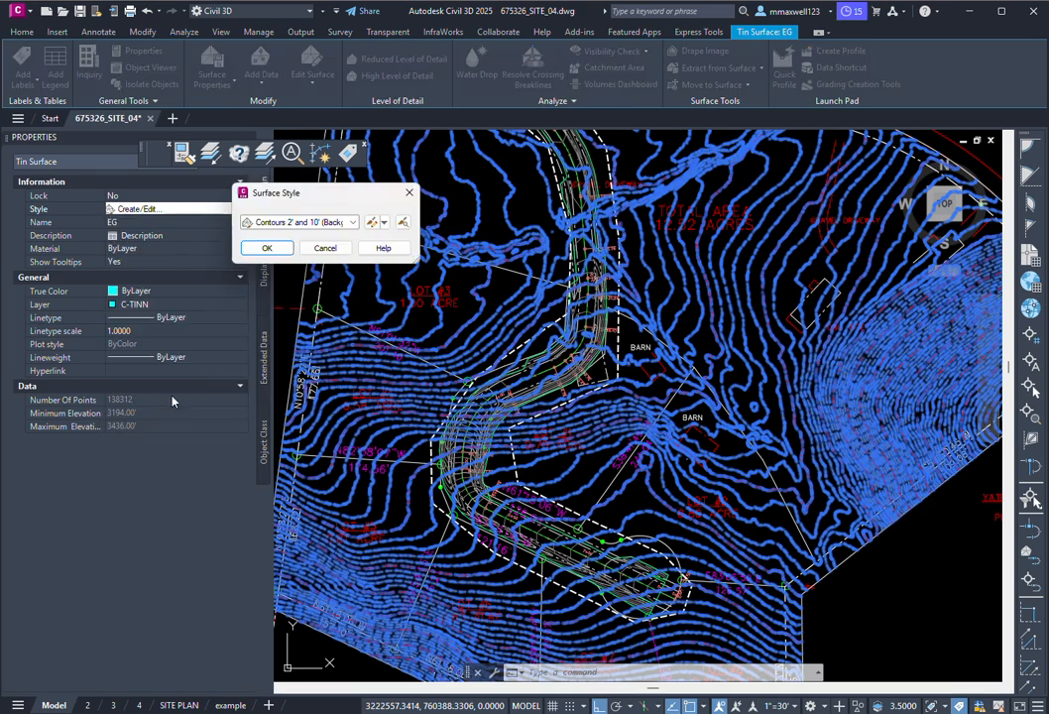
pyautogui.click(372, 222)
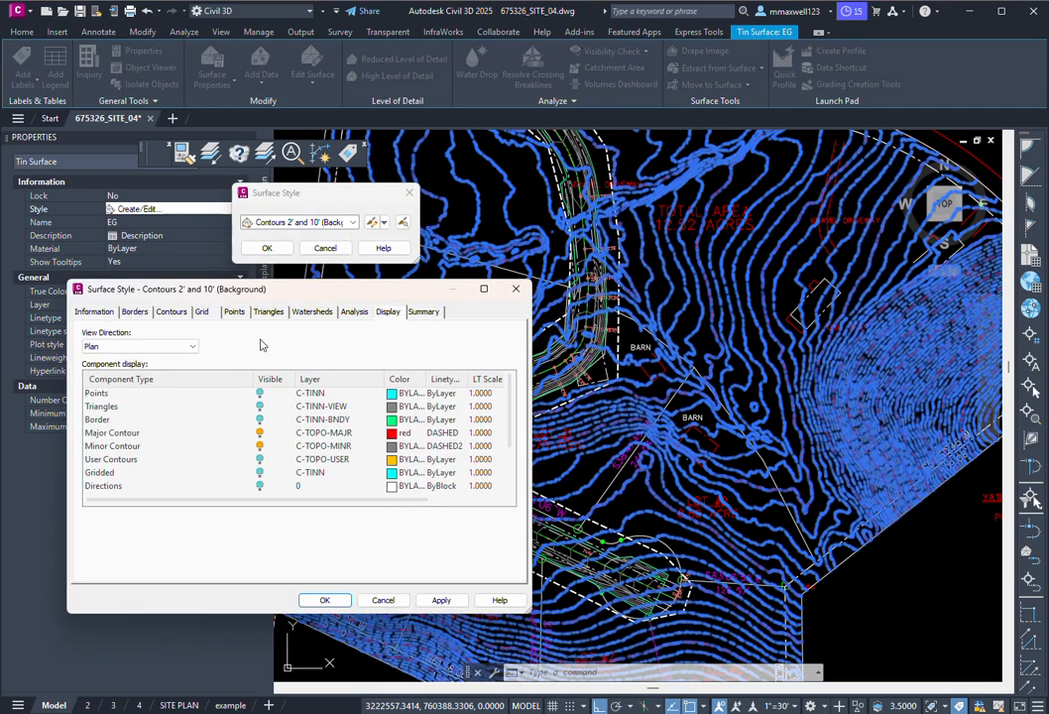
pyautogui.click(112, 437)
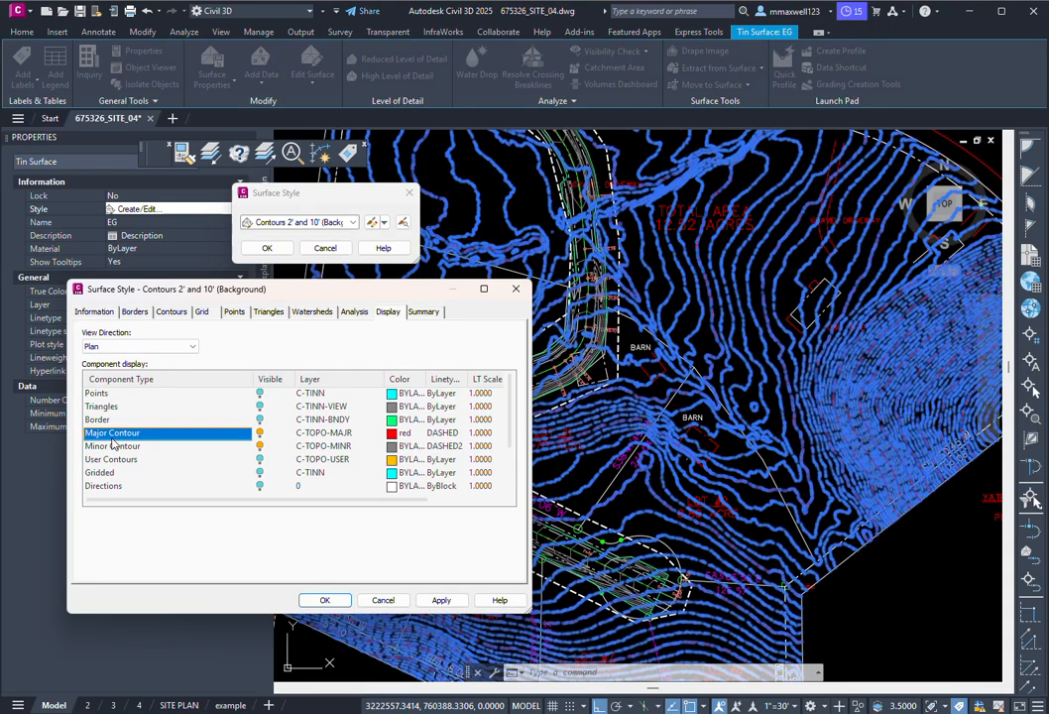
pyautogui.keyDown('shift'); pyautogui.click(112, 447); pyautogui.keyUp('shift')
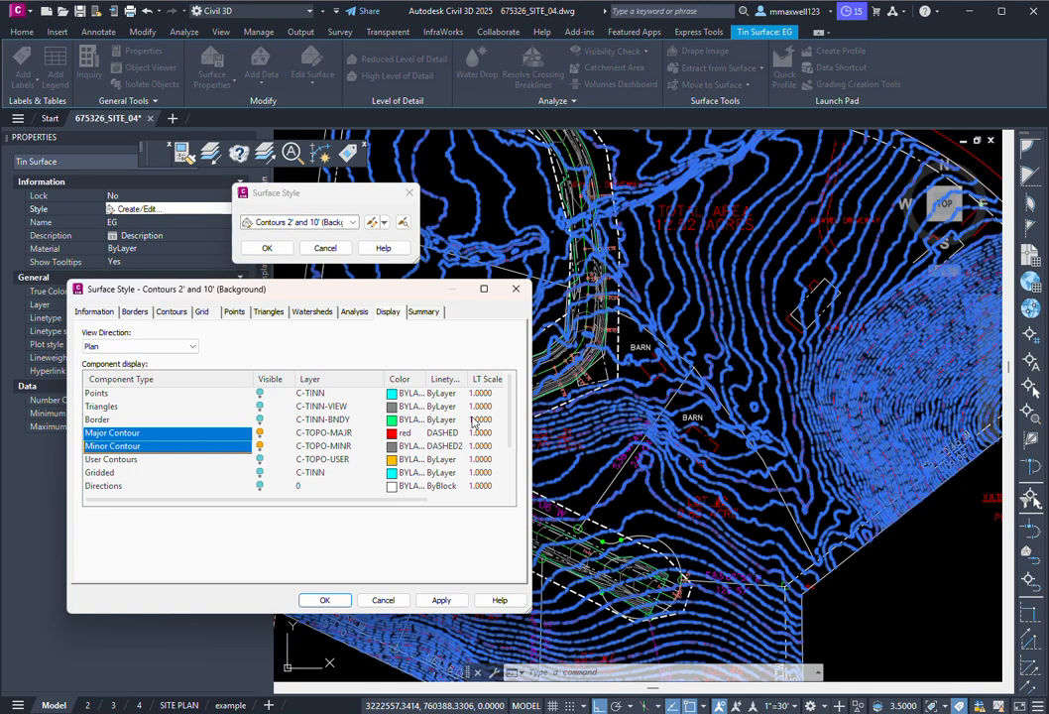
# Step: Cancel both surface style dialogs and pan out to see the whole site
pyautogui.click(382, 600)
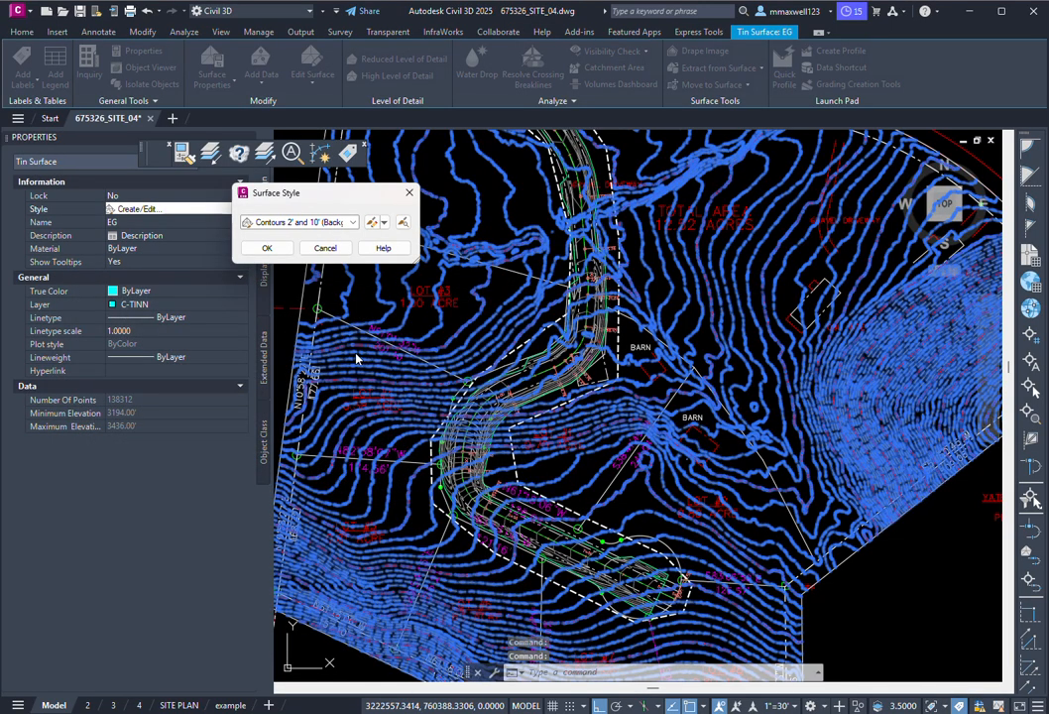
pyautogui.click(325, 249)
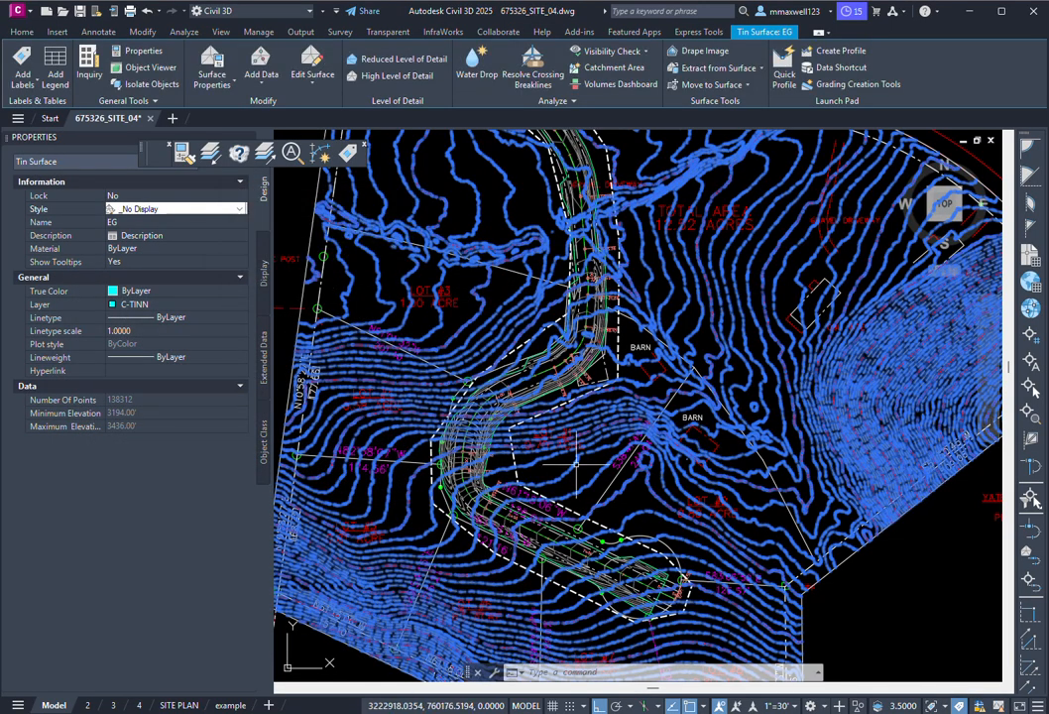
pyautogui.scroll(-2, 561, 466)
pyautogui.scroll(-2, 562, 468)
pyautogui.moveTo(404, 486); pyautogui.dragTo(627, 458, button='middle')
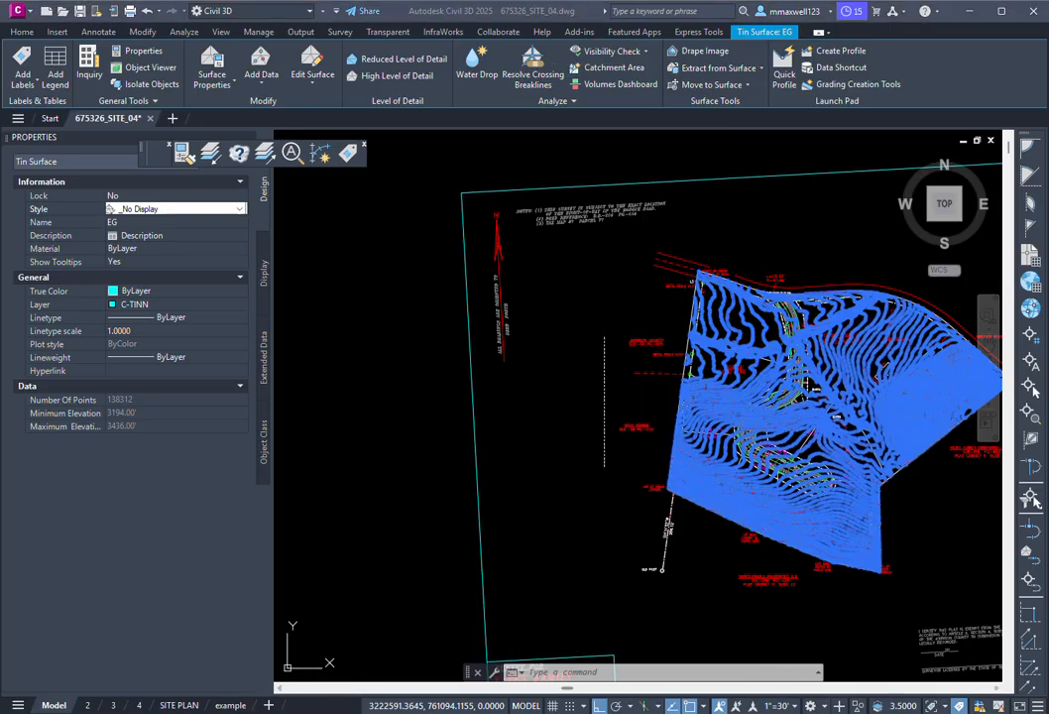
# Step: In Carlson Civil, check the Text Styles Manager via STYLE and cancel it unchanged
pyautogui.moveTo(976, 713)
pyautogui.click(972, 663)
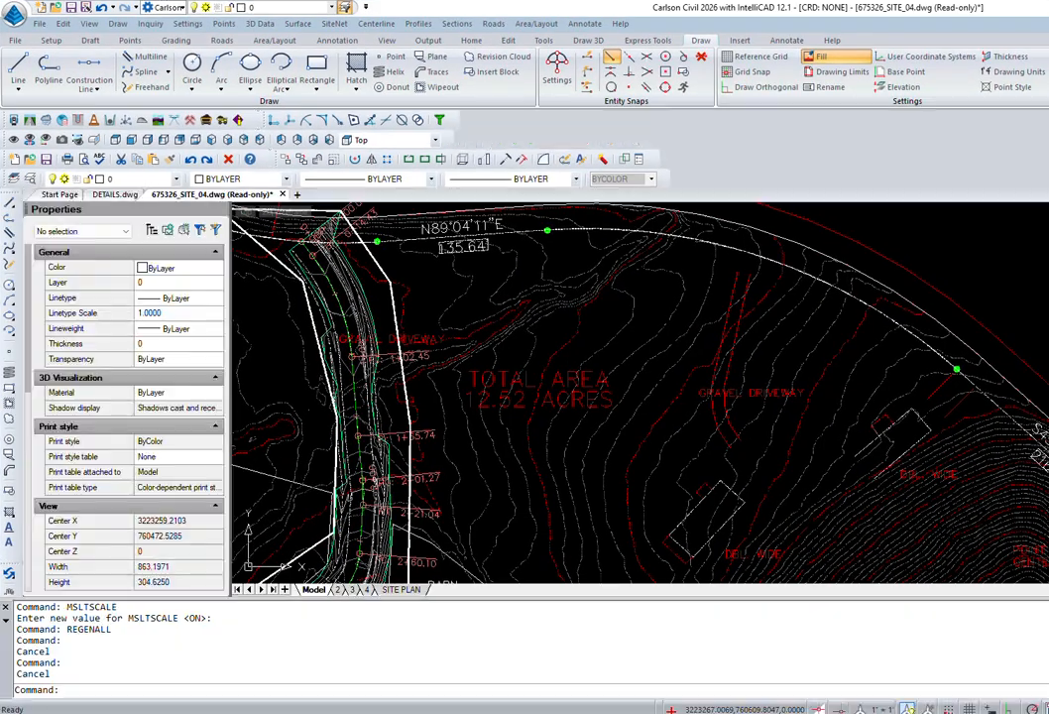
pyautogui.moveTo(756, 354)
pyautogui.mouseDown(button='middle')
pyautogui.moveTo(556, 423)
pyautogui.moveTo(458, 438)
pyautogui.mouseUp(button='middle')
pyautogui.scroll(-2, 590, 349)
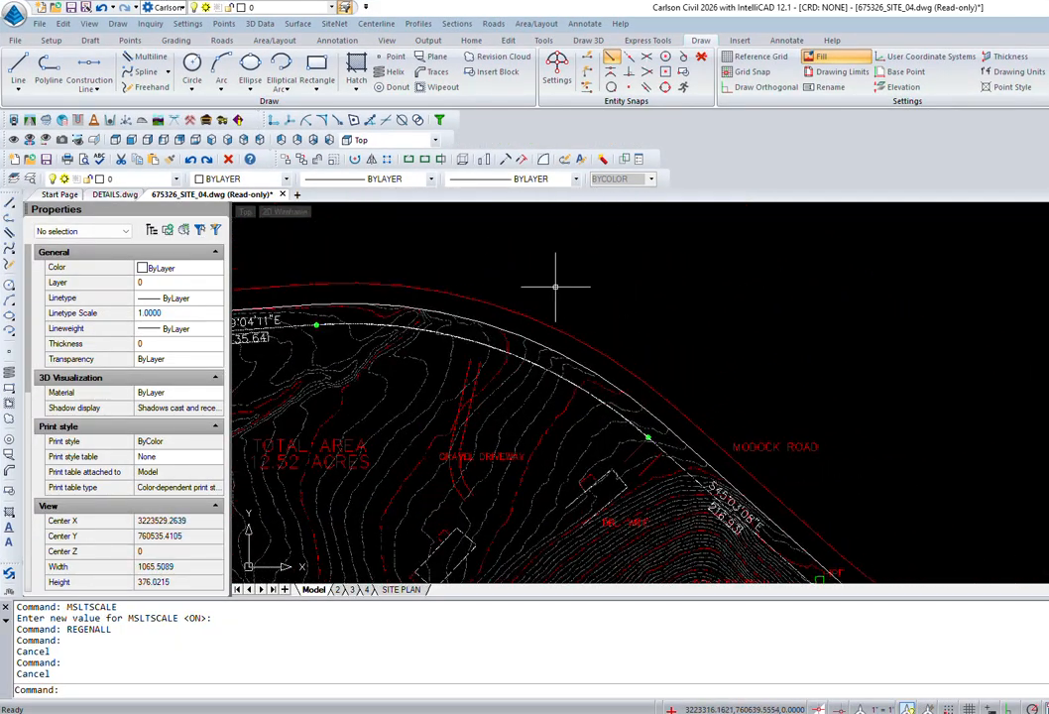
pyautogui.write('style')
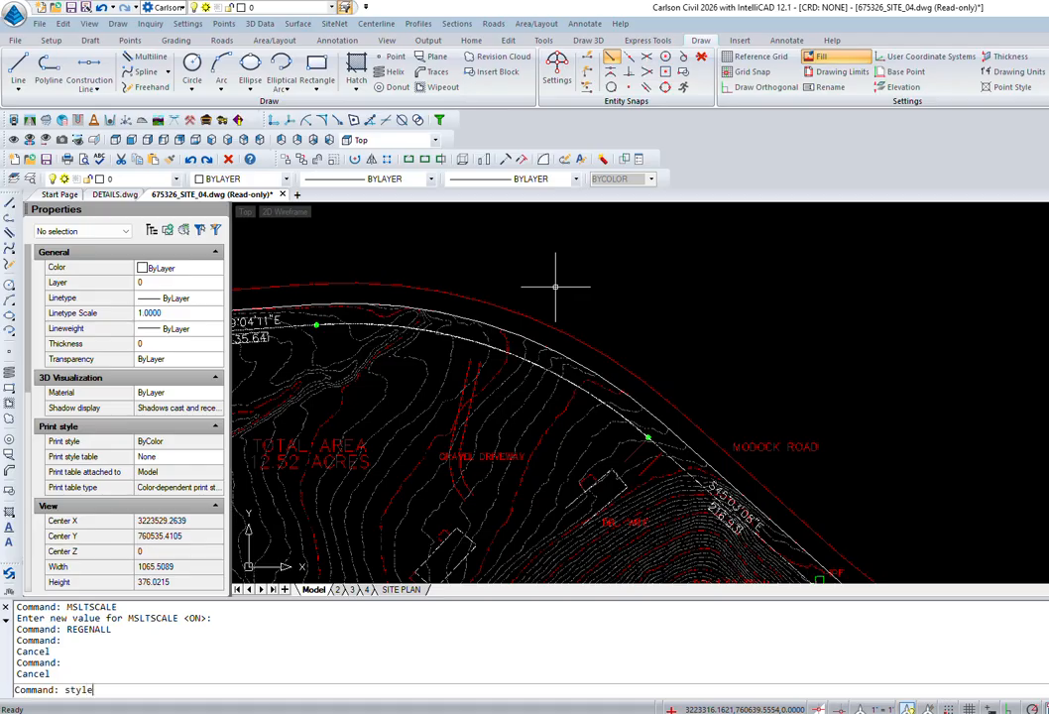
pyautogui.press('Return')
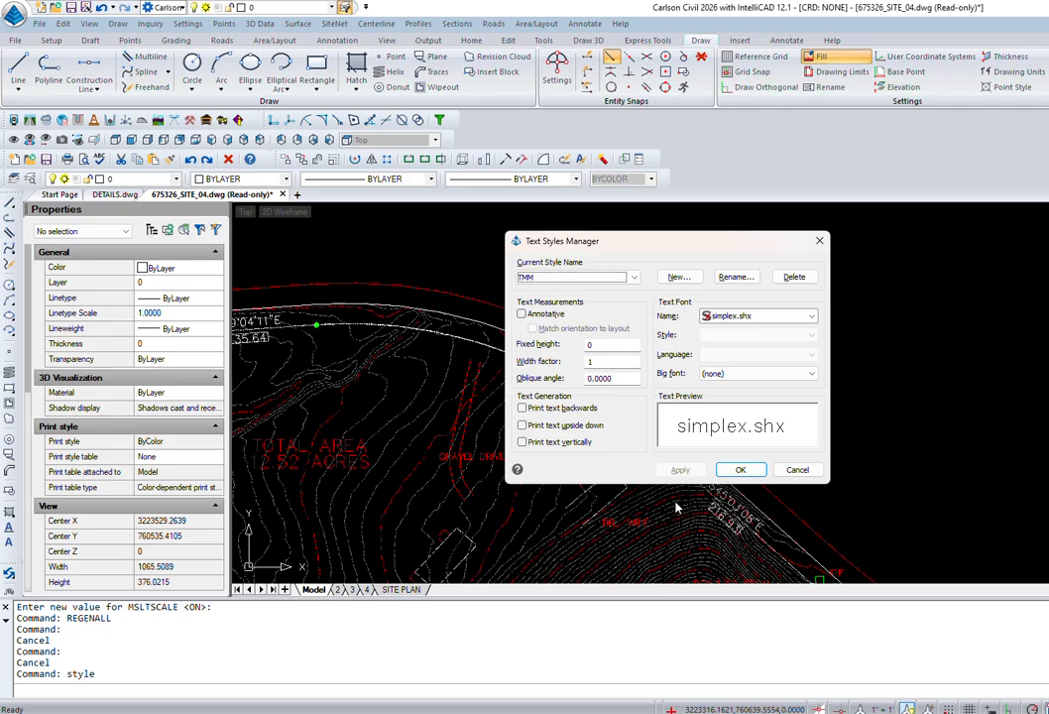
pyautogui.click(585, 24)
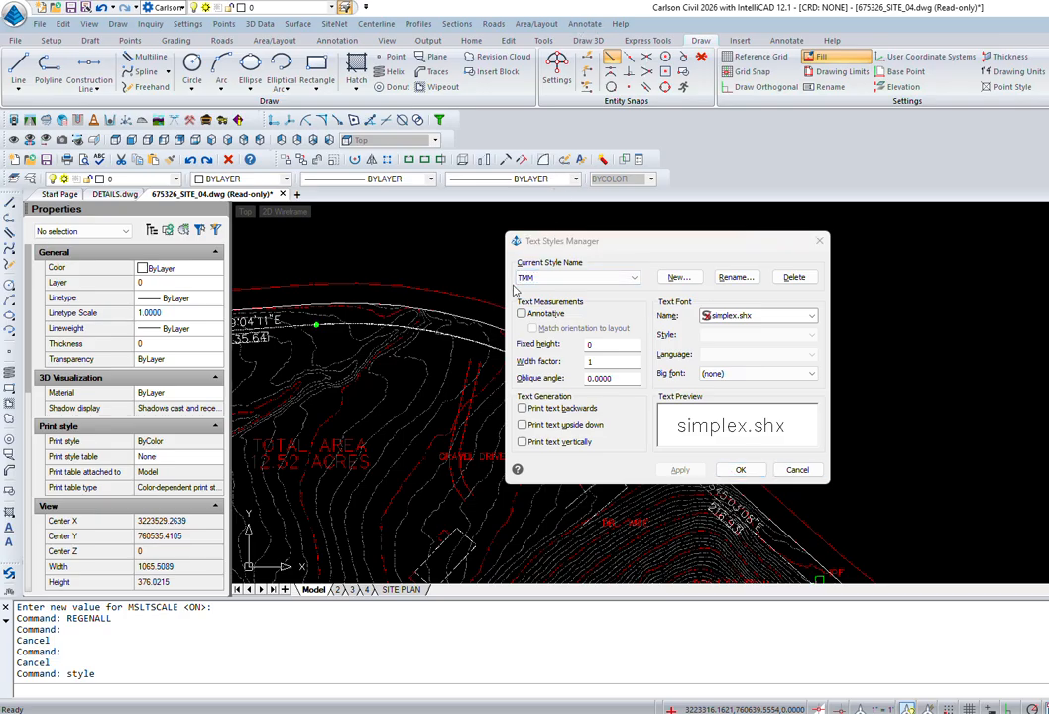
pyautogui.click(798, 469)
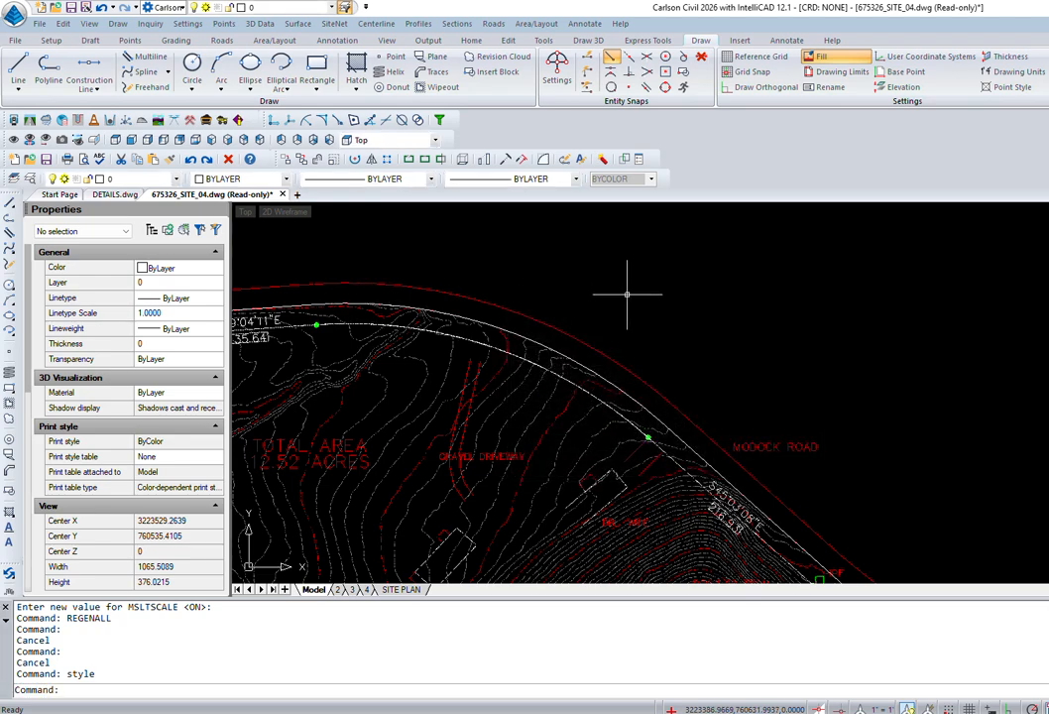
# Step: Draw a two-point polyline above Modock Road and restore down the Carlson window
pyautogui.write('pl')
pyautogui.press('Return')
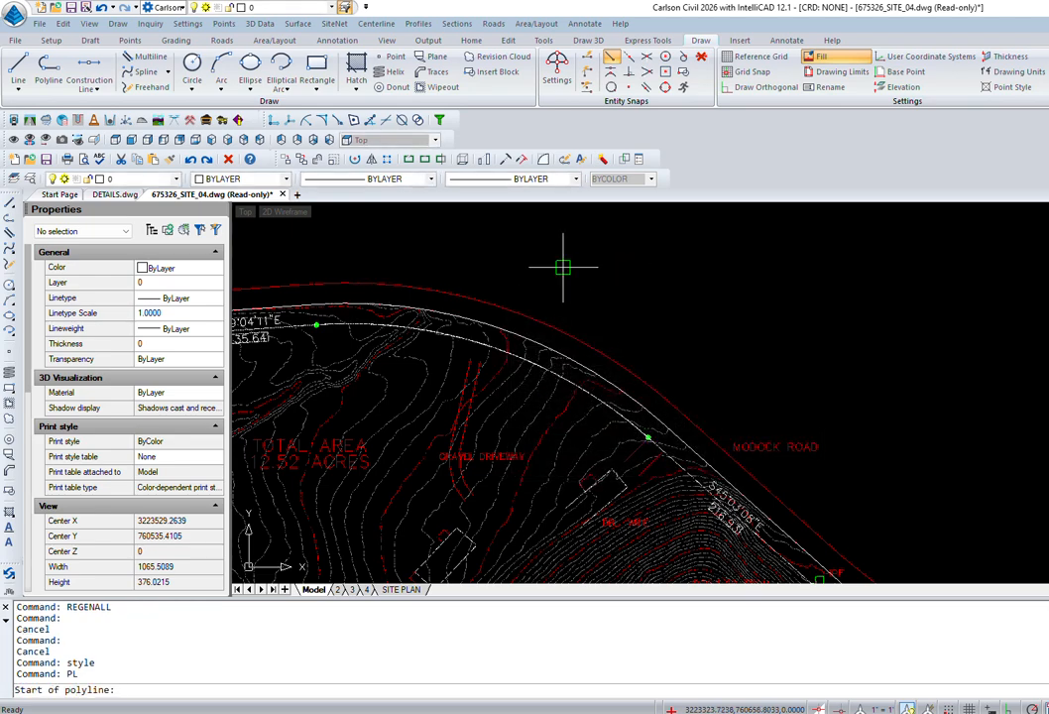
pyautogui.click(524, 255)
pyautogui.click(887, 310)
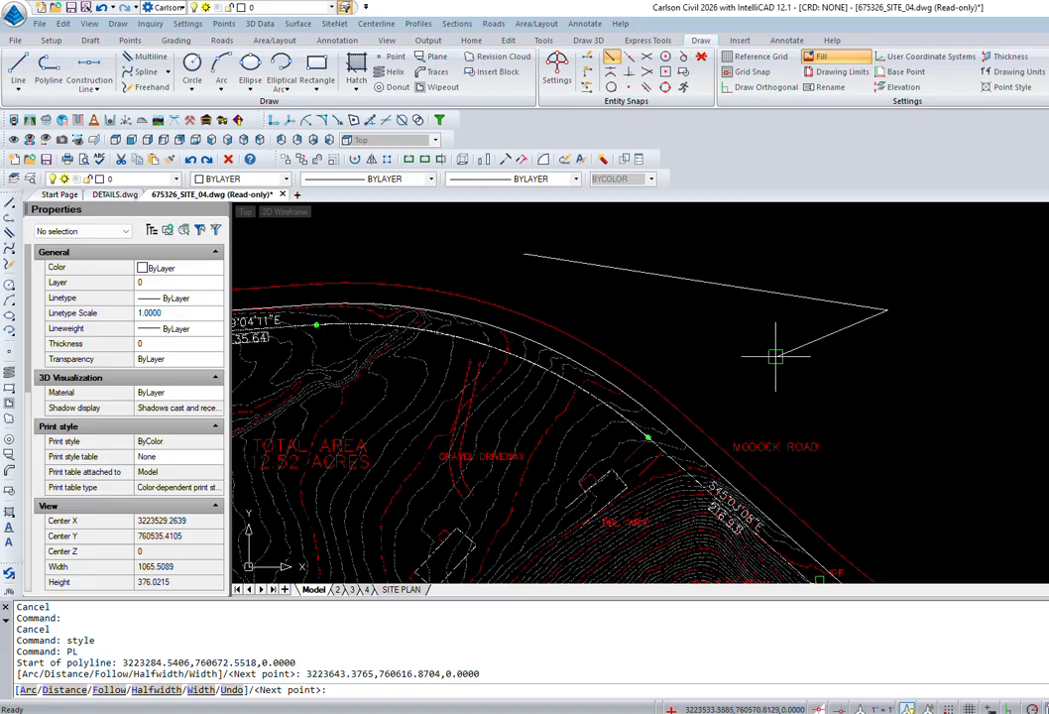
pyautogui.press('Return')
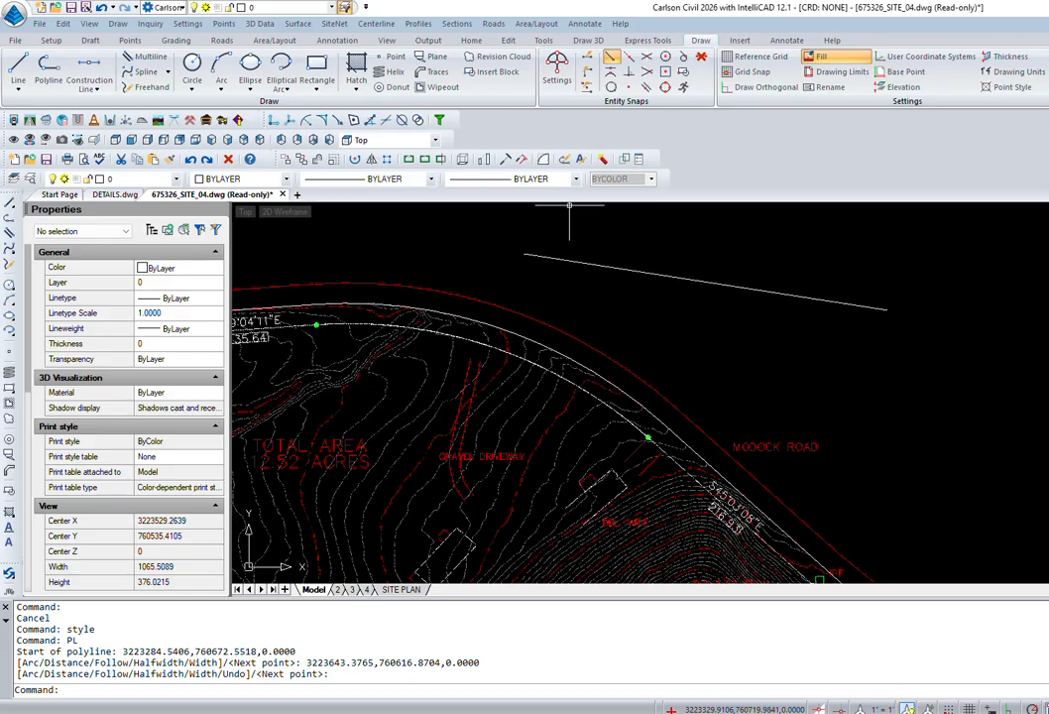
pyautogui.click(1047, 8)
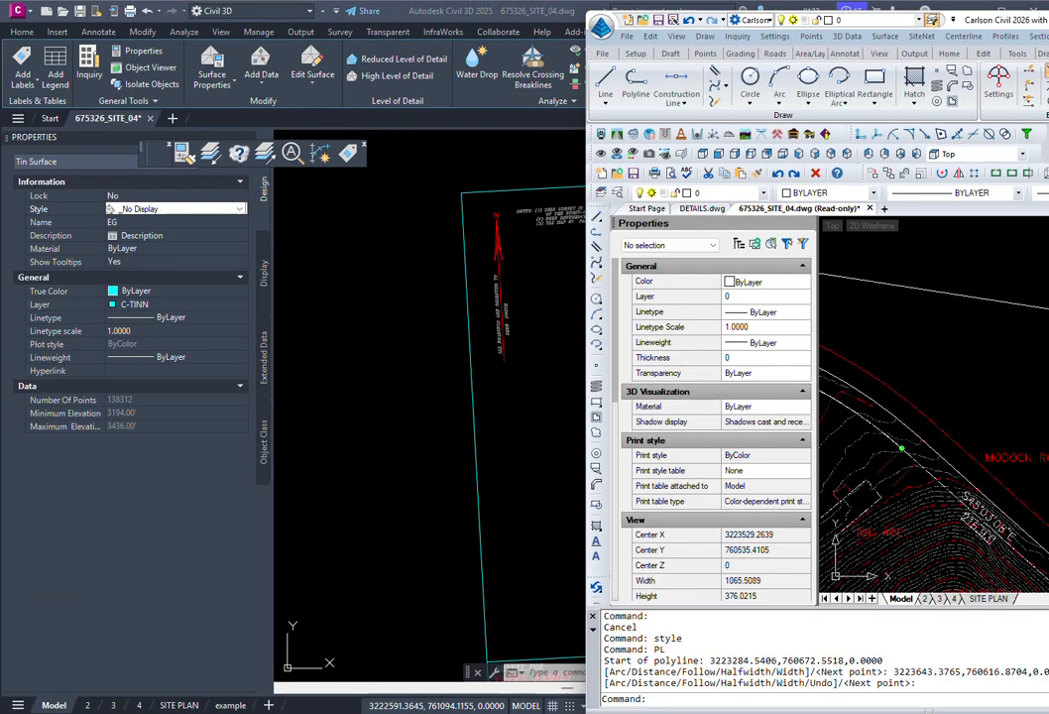
# Step: Apply the UserDef special linetype to the new test polyline with Change Polyline Linetype
pyautogui.moveTo(982, 20)
pyautogui.mouseDown()
pyautogui.moveTo(504, 22)
pyautogui.moveTo(453, 62)
pyautogui.mouseUp()
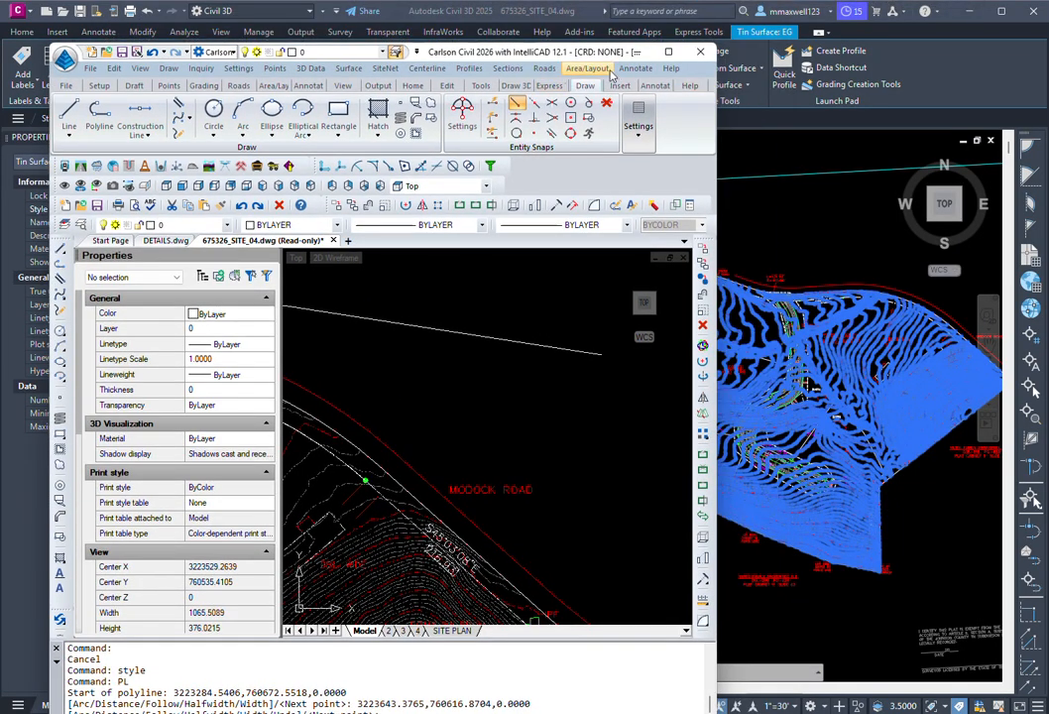
pyautogui.click(631, 70)
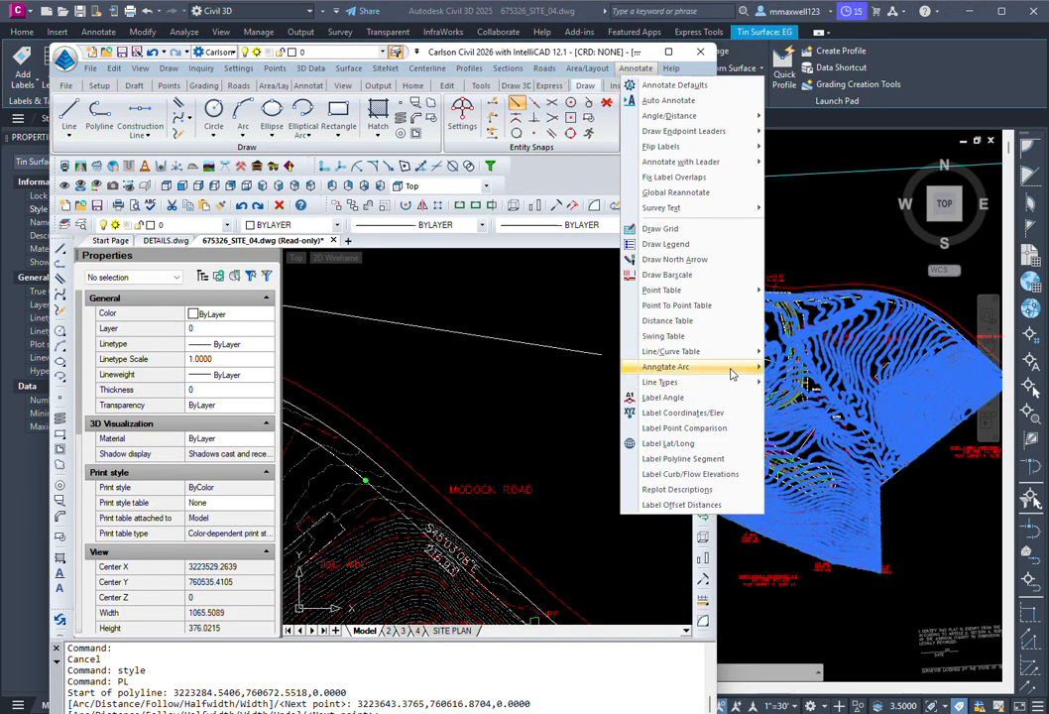
pyautogui.moveTo(737, 373)
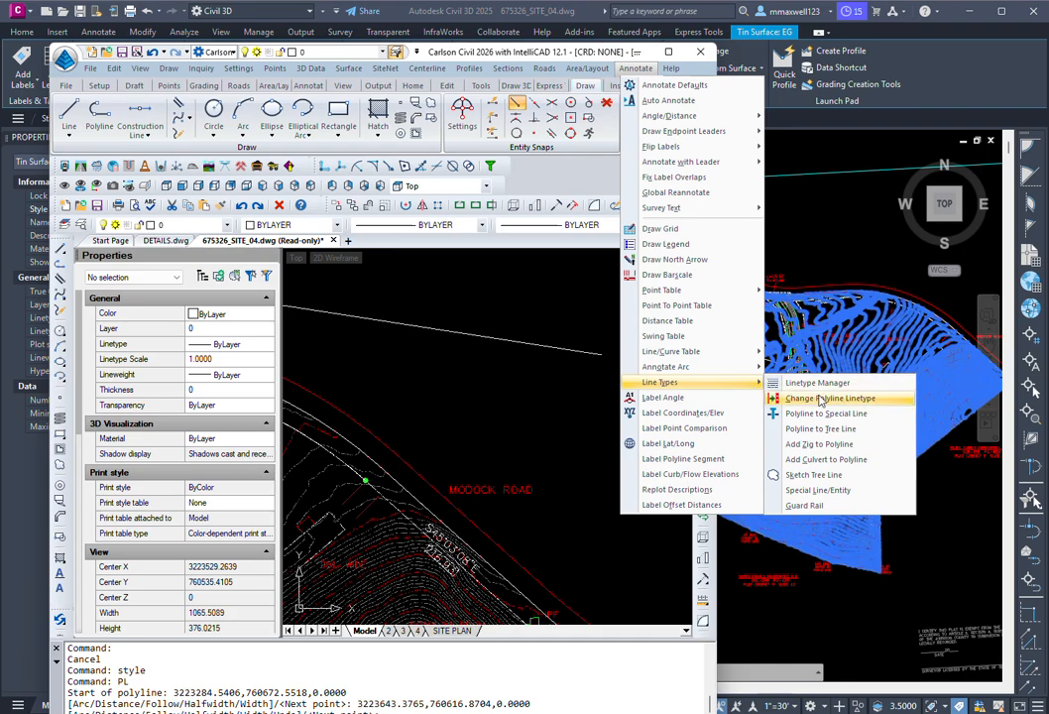
pyautogui.click(821, 399)
pyautogui.moveTo(277, 270); pyautogui.dragTo(275, 382)
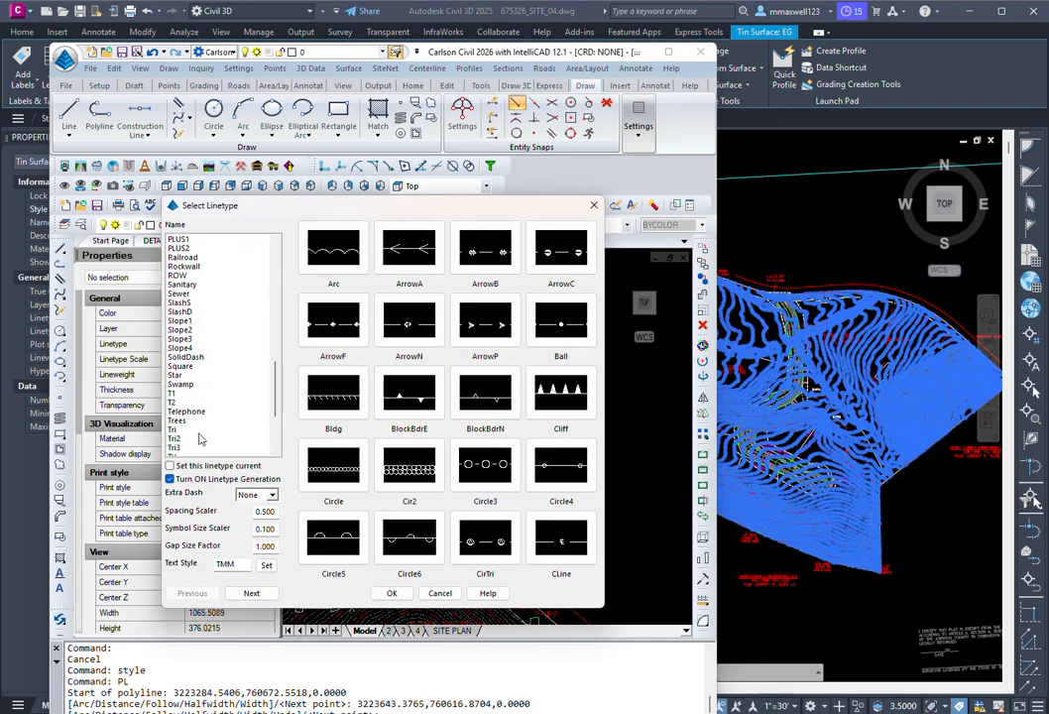
pyautogui.scroll(-3, 220, 379)
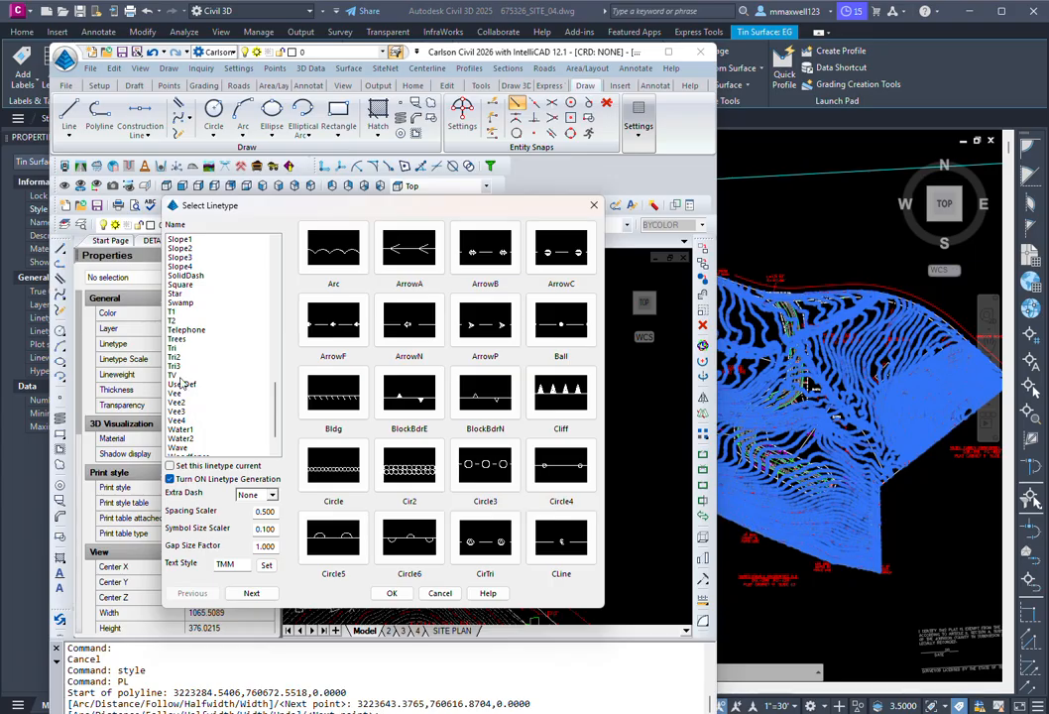
pyautogui.click(181, 375)
pyautogui.click(184, 386)
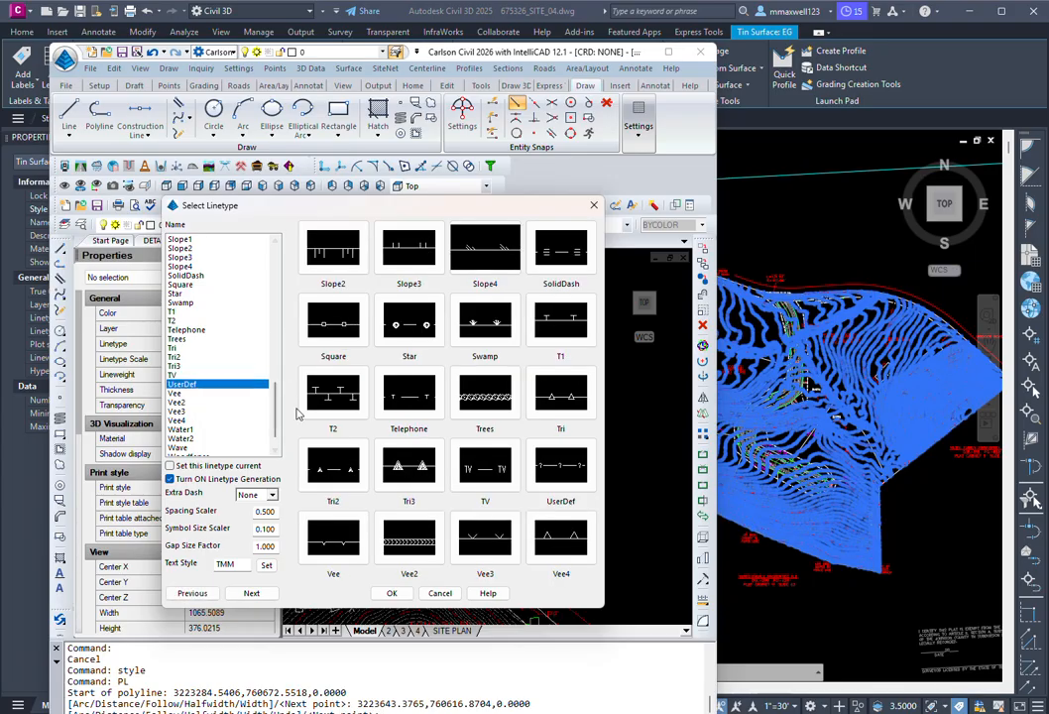
pyautogui.click(392, 594)
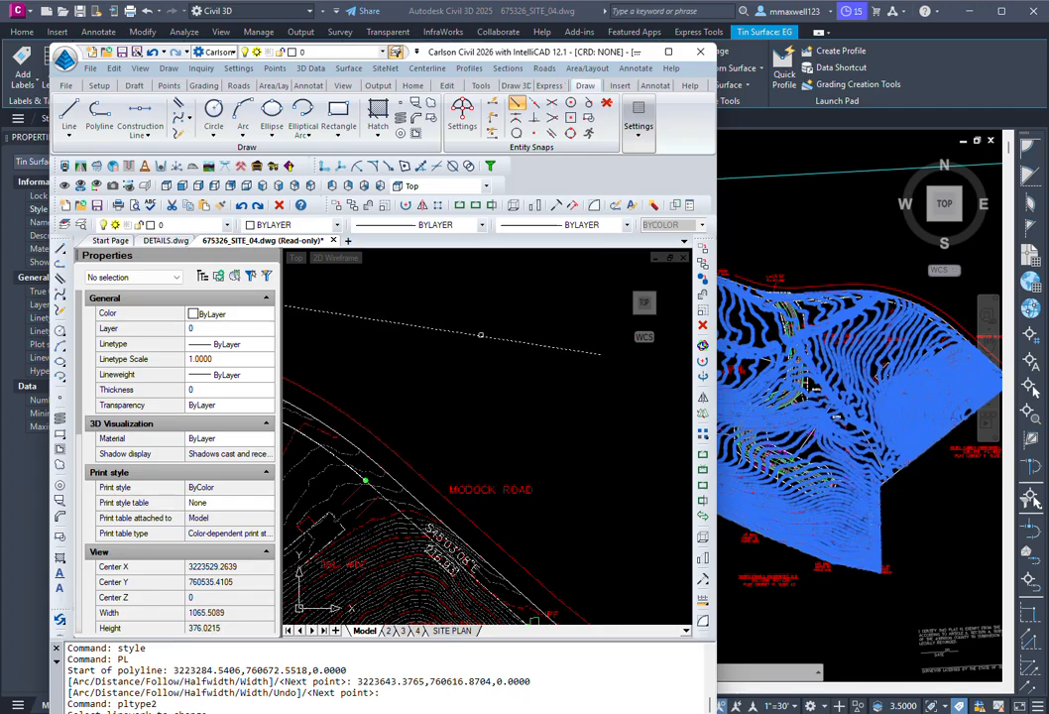
pyautogui.click(480, 335)
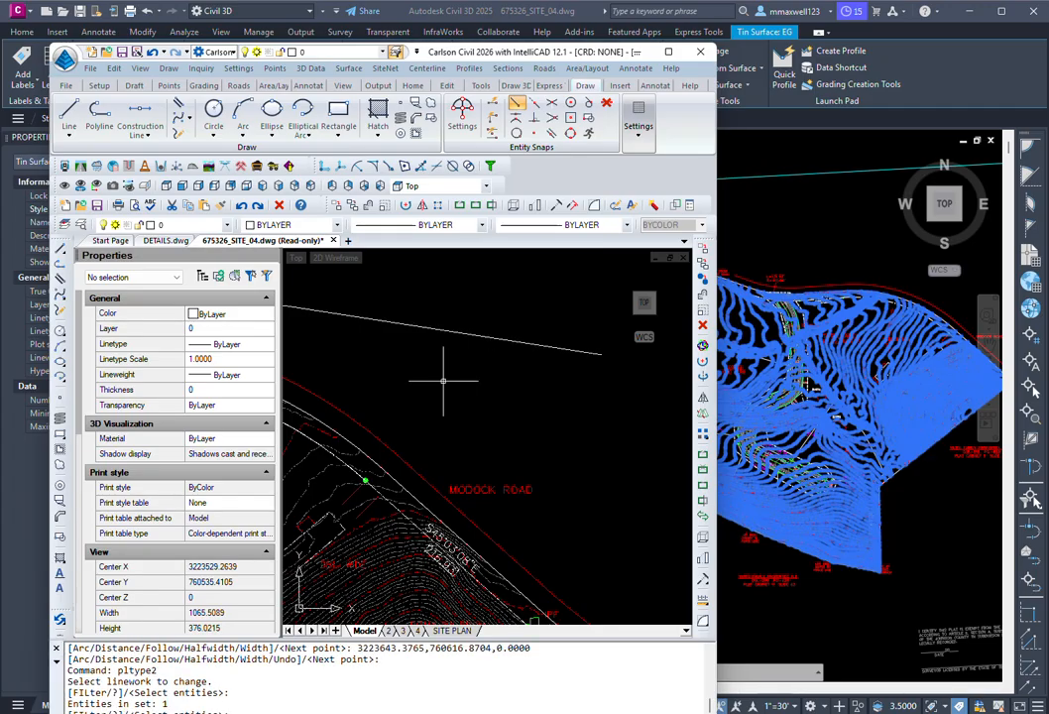
pyautogui.press('Return')
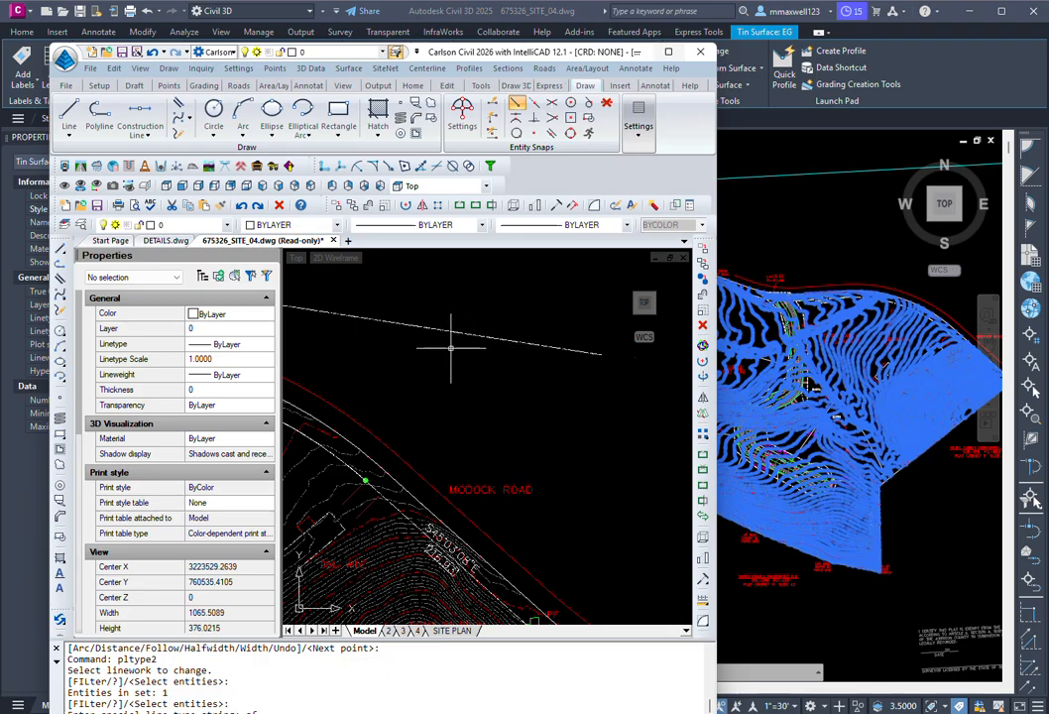
pyautogui.scroll(3, 458, 330)
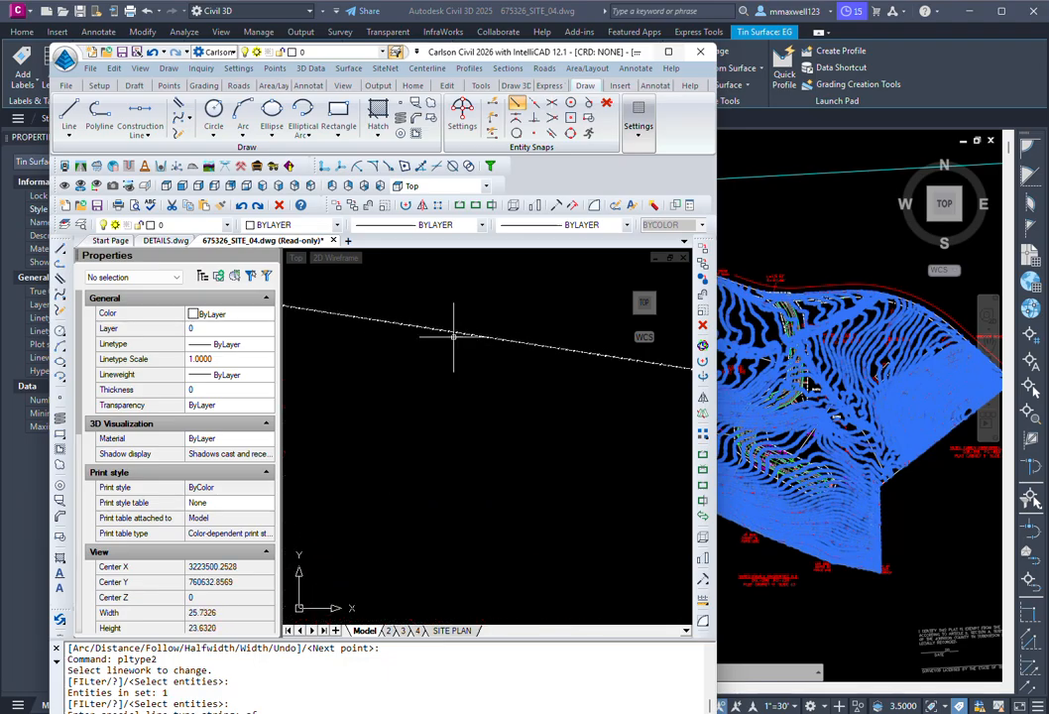
# Step: Run the MSLTSCALE model-space linetype scaling setting
pyautogui.press('Return')
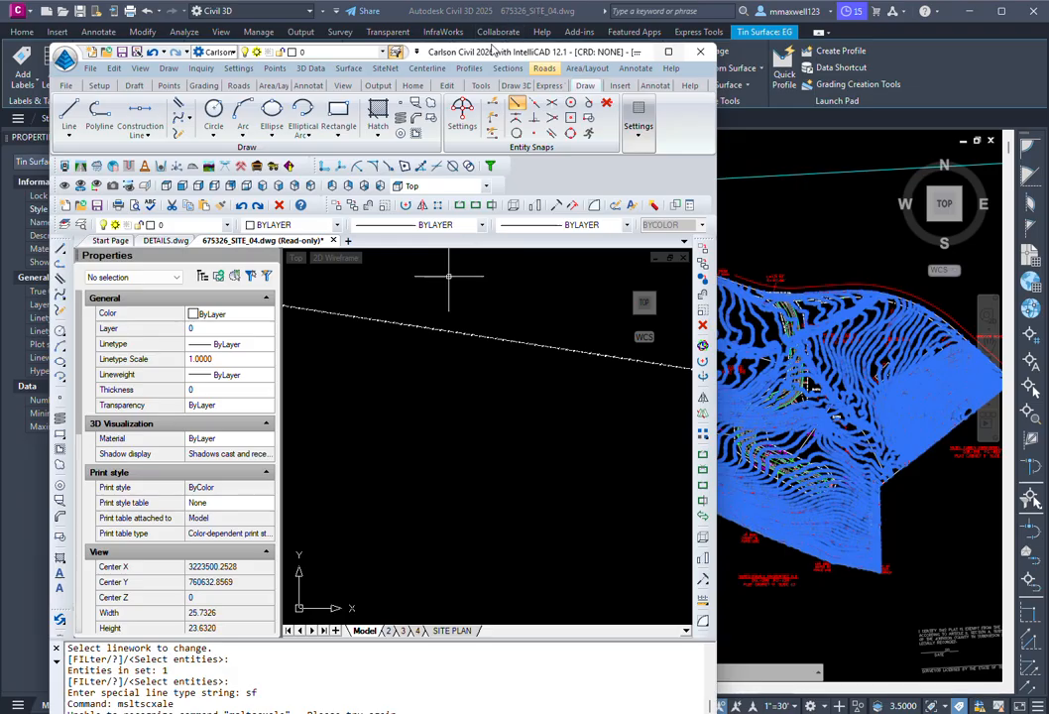
pyautogui.moveTo(483, 55); pyautogui.dragTo(461, 18)
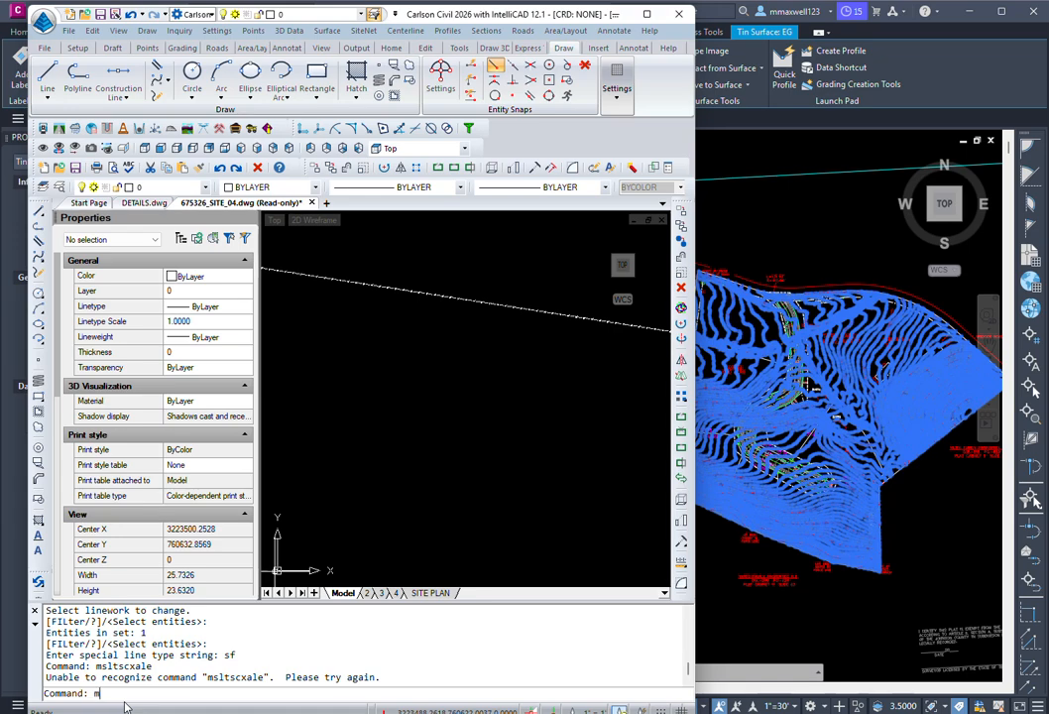
pyautogui.write('MSLT')
pyautogui.press('Return')
pyautogui.press('Return')
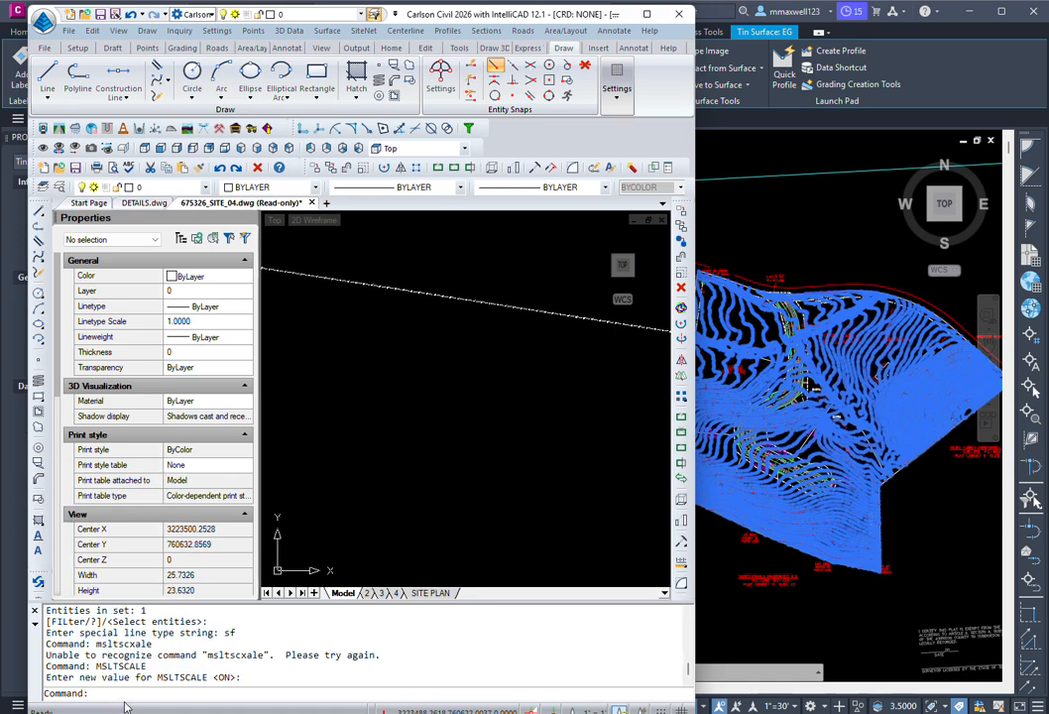
# Step: Set the annotation scale to 1"=30', then select and zoom in on the sf polyline
pyautogui.click(593, 710)
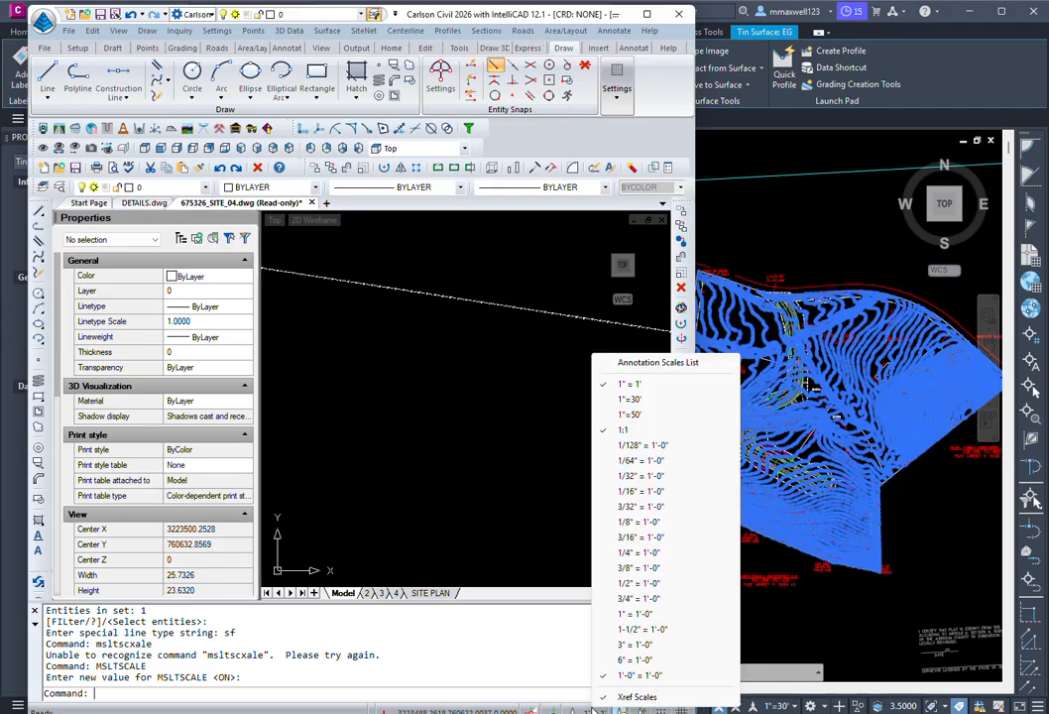
pyautogui.click(624, 399)
pyautogui.scroll(-4, 494, 410)
pyautogui.scroll(-6, 431, 414)
pyautogui.scroll(3, 463, 421)
pyautogui.press('Escape')
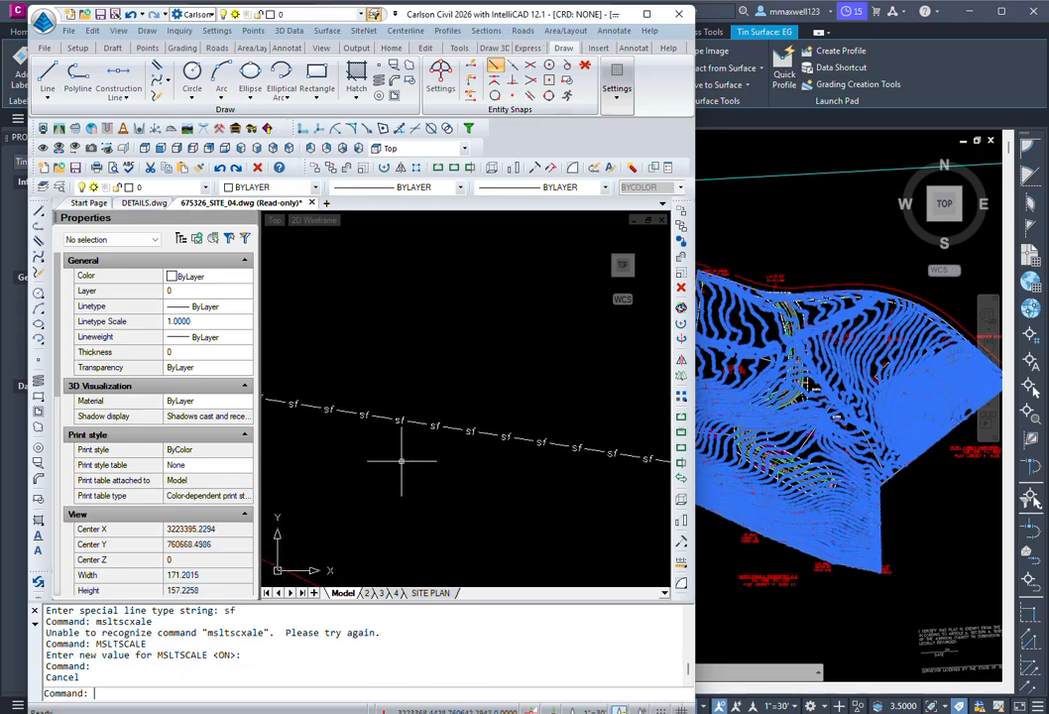
pyautogui.click(355, 414)
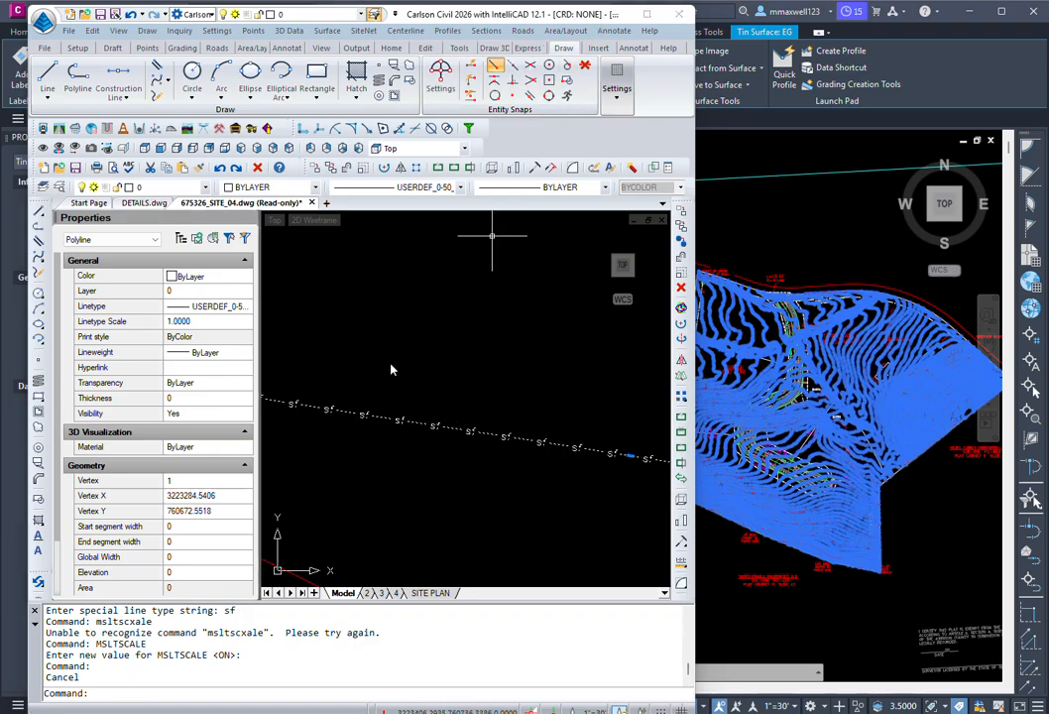
pyautogui.scroll(4, 393, 422)
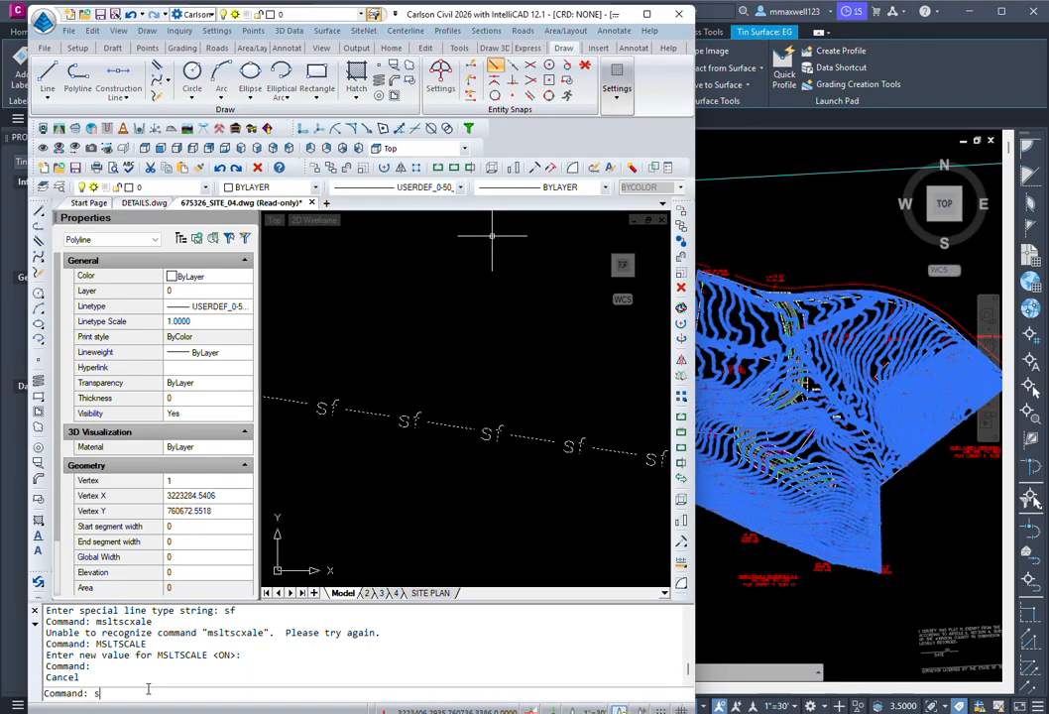
# Step: In the Text Styles Manager, set the TMM style's fixed height to 3
pyautogui.write('TYLE')
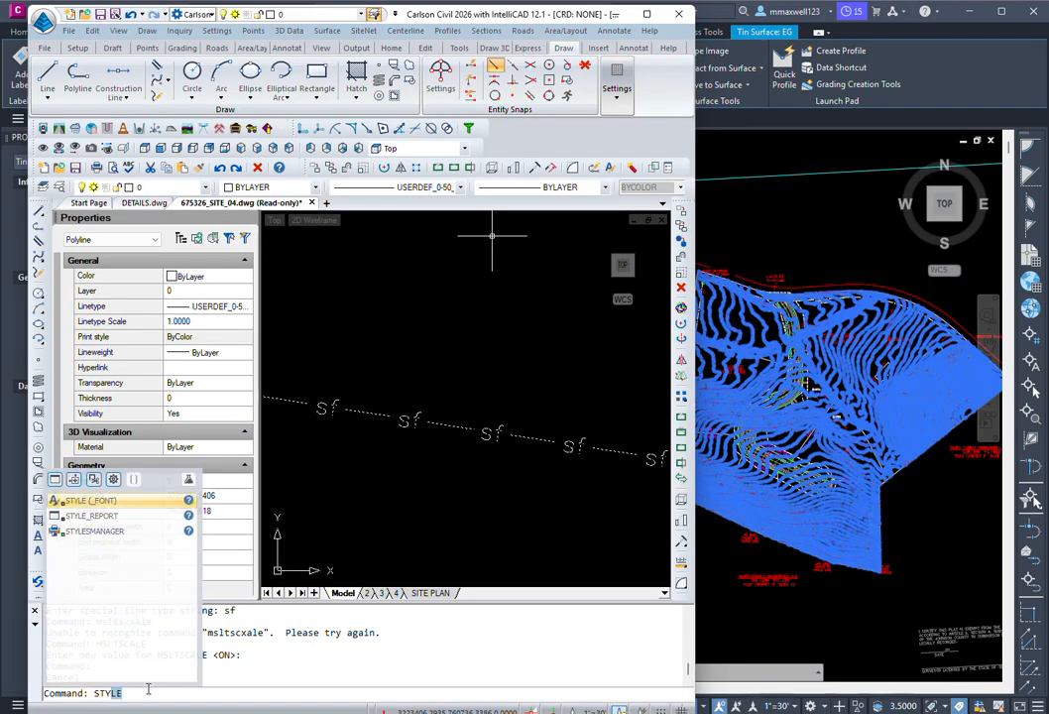
pyautogui.press('Return')
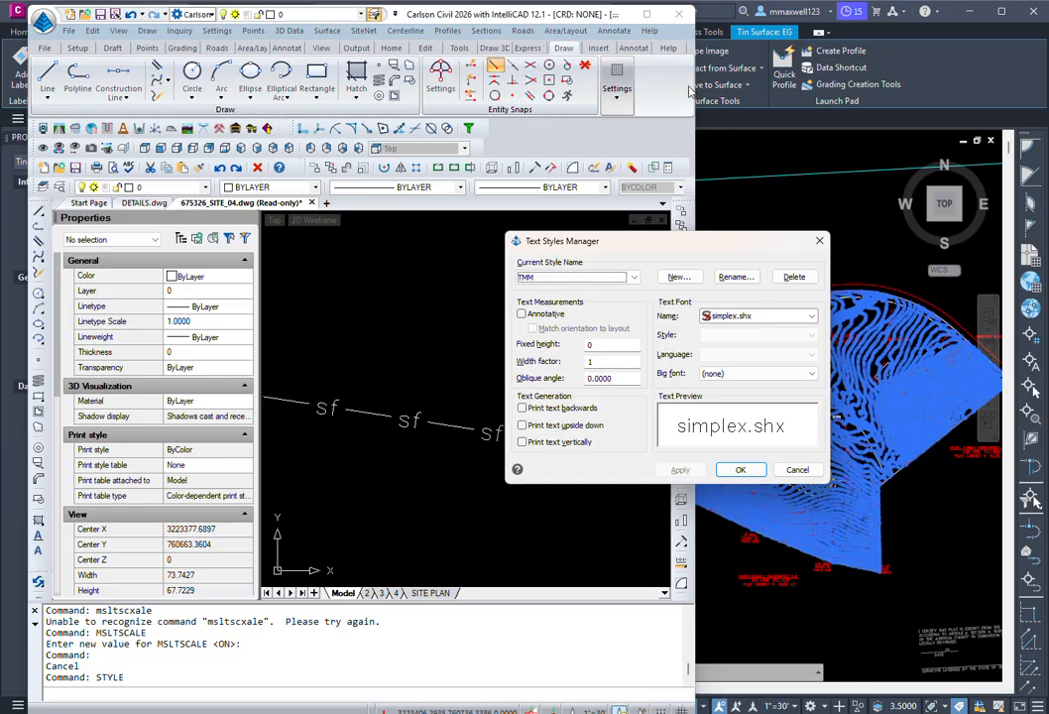
pyautogui.moveTo(651, 256); pyautogui.dragTo(300, 322)
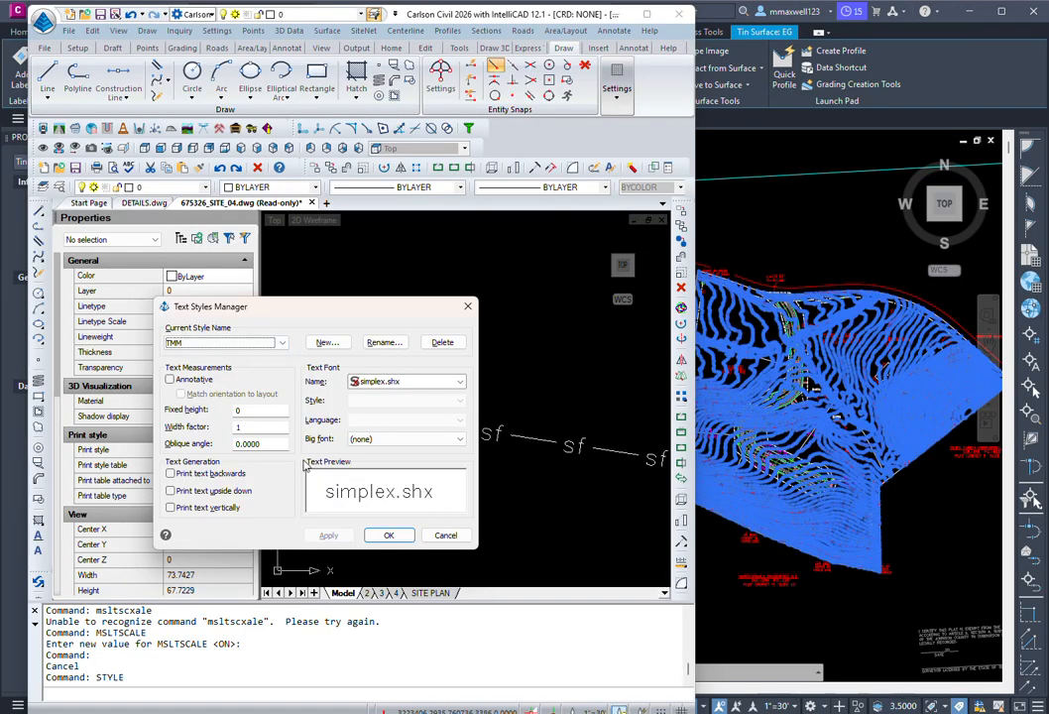
pyautogui.click(248, 410)
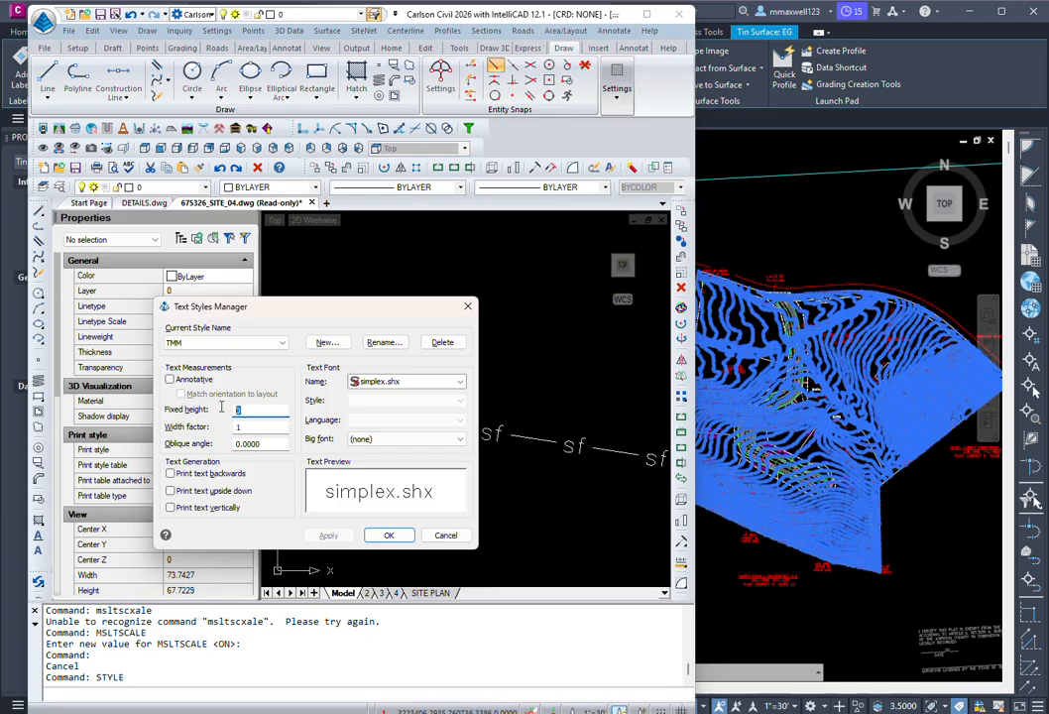
pyautogui.write('3')
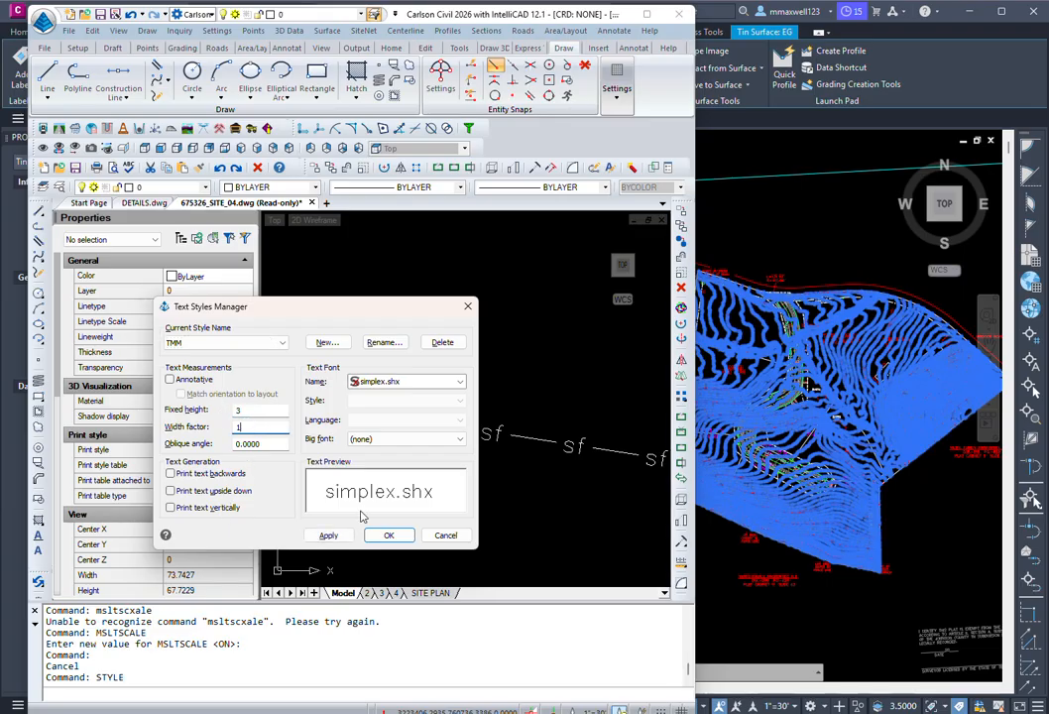
pyautogui.click(388, 537)
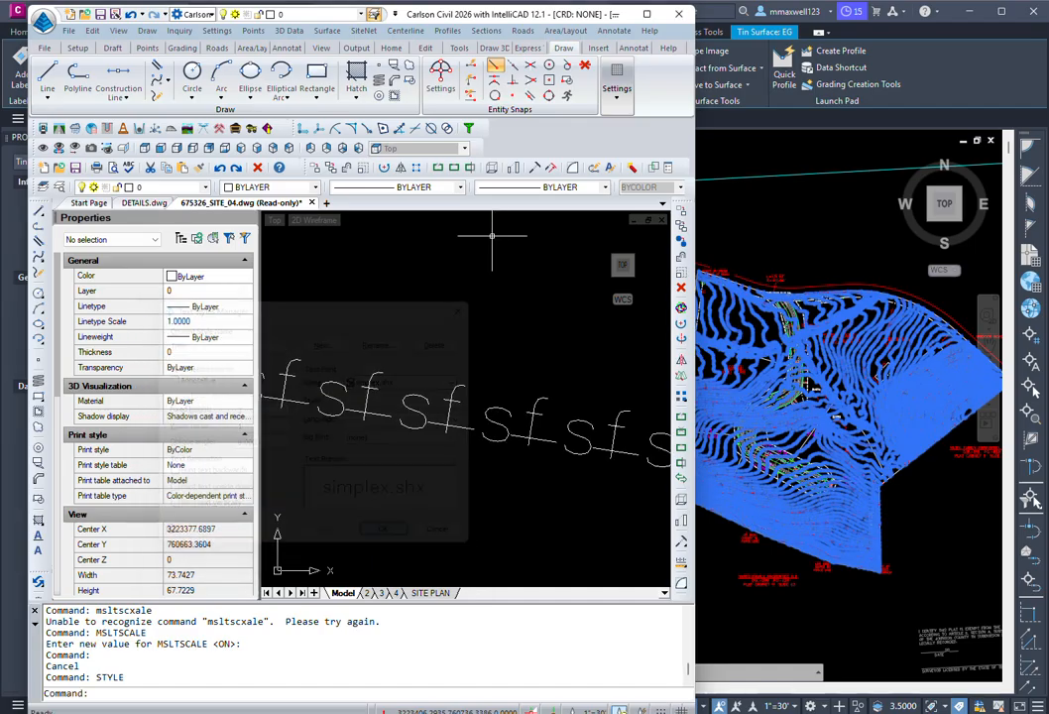
# Step: Set the sf polyline's linetype scale to 10 in Properties, then back to 1
pyautogui.scroll(-3, 483, 417)
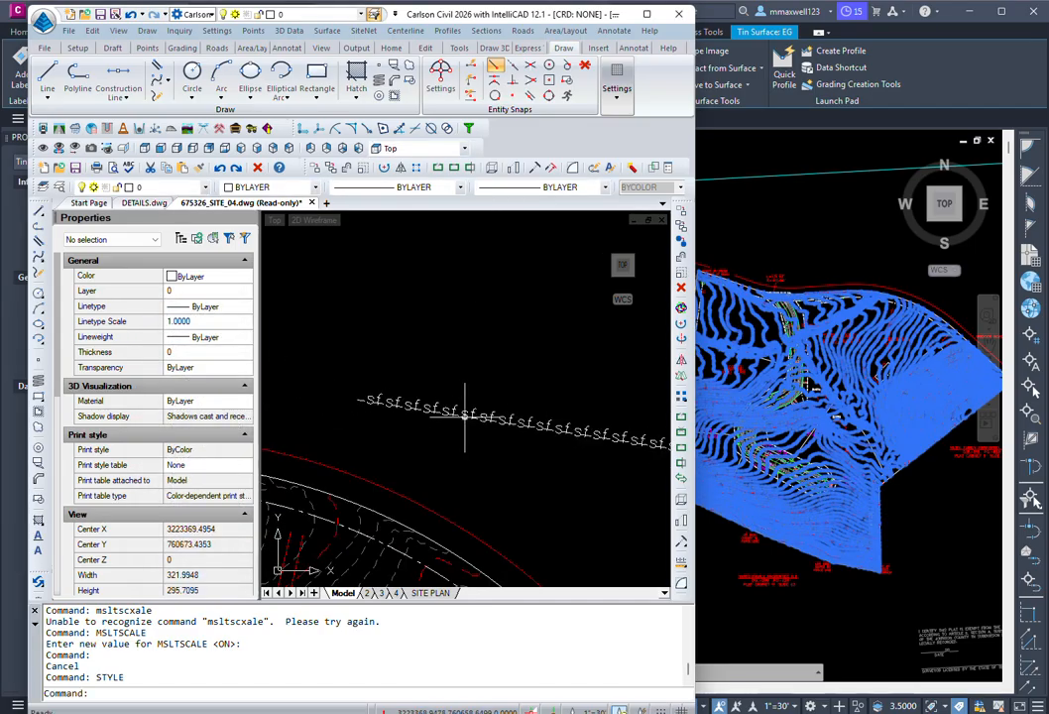
pyautogui.click(466, 416)
pyautogui.scroll(2, 379, 404)
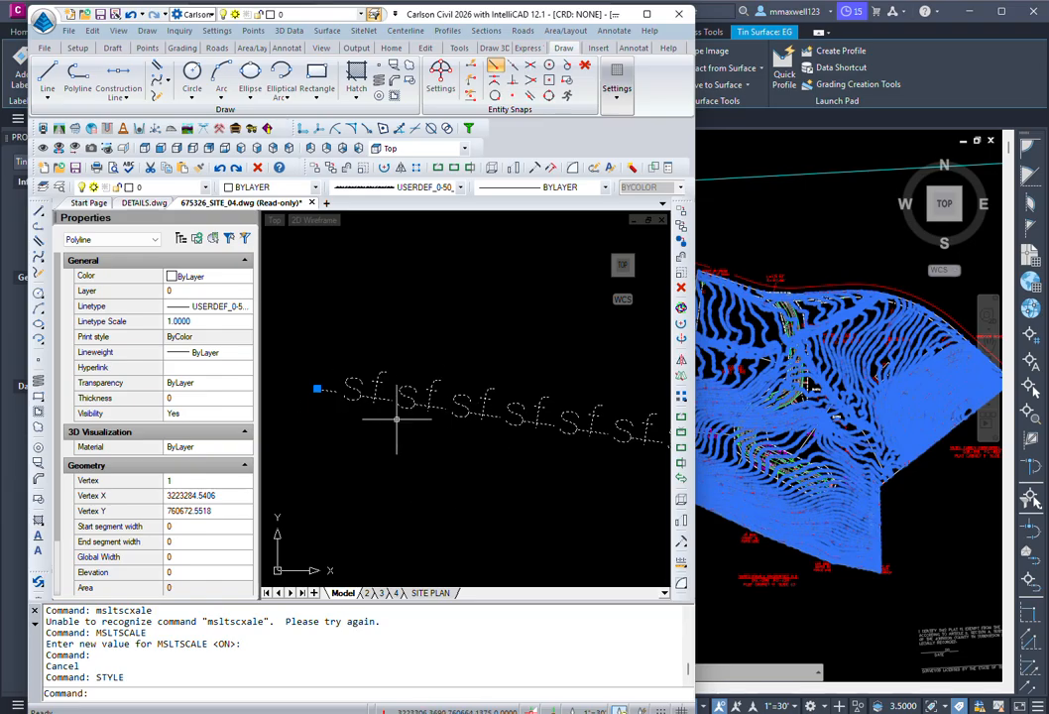
pyautogui.scroll(-3, 353, 398)
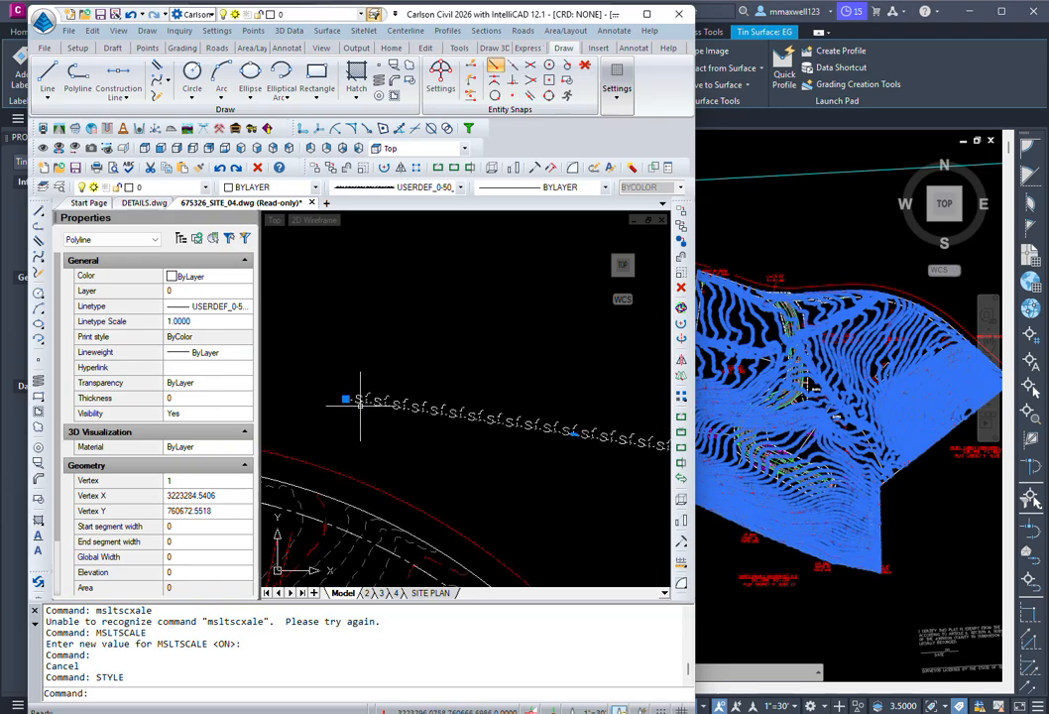
pyautogui.click(205, 323)
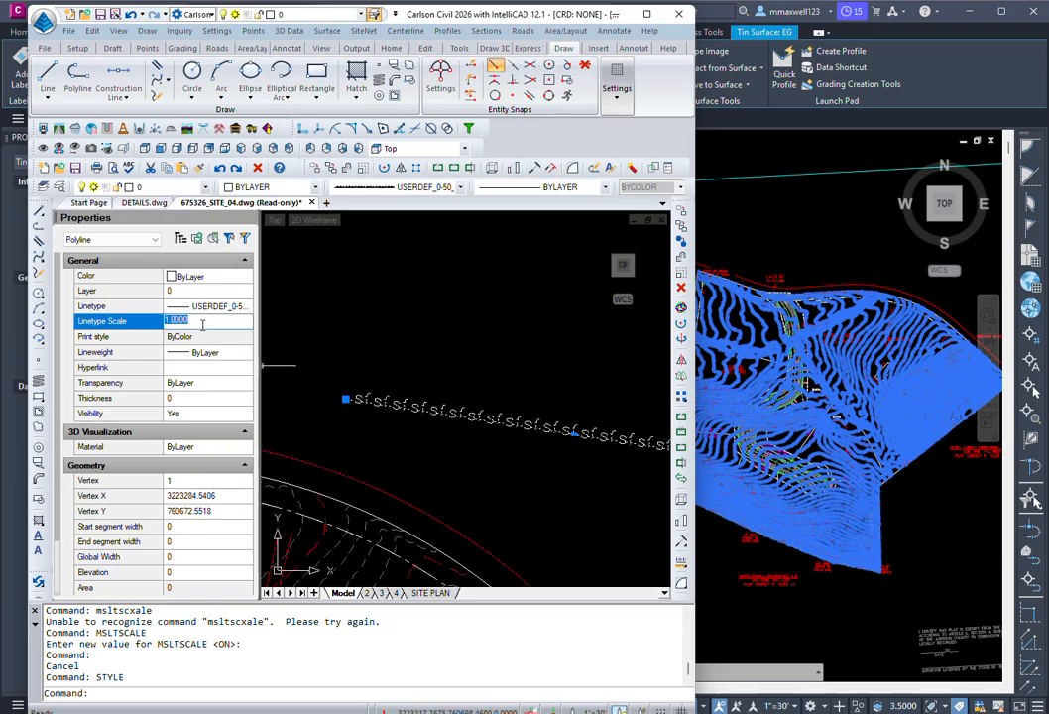
pyautogui.write('10')
pyautogui.press('Return')
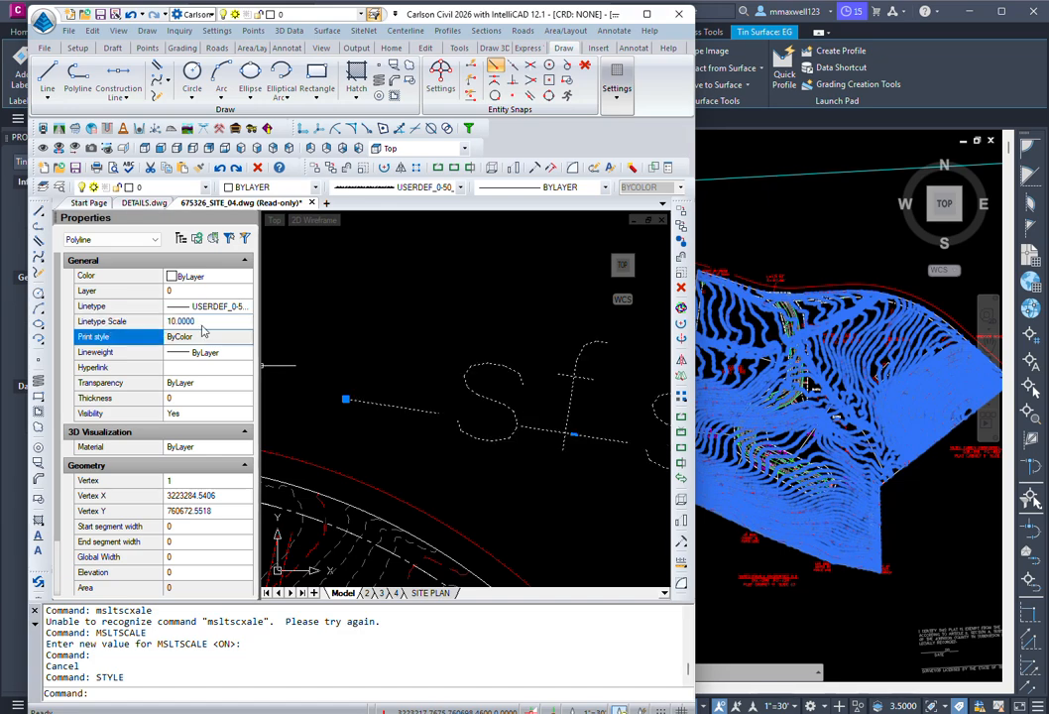
pyautogui.click(203, 323)
pyautogui.write('1')
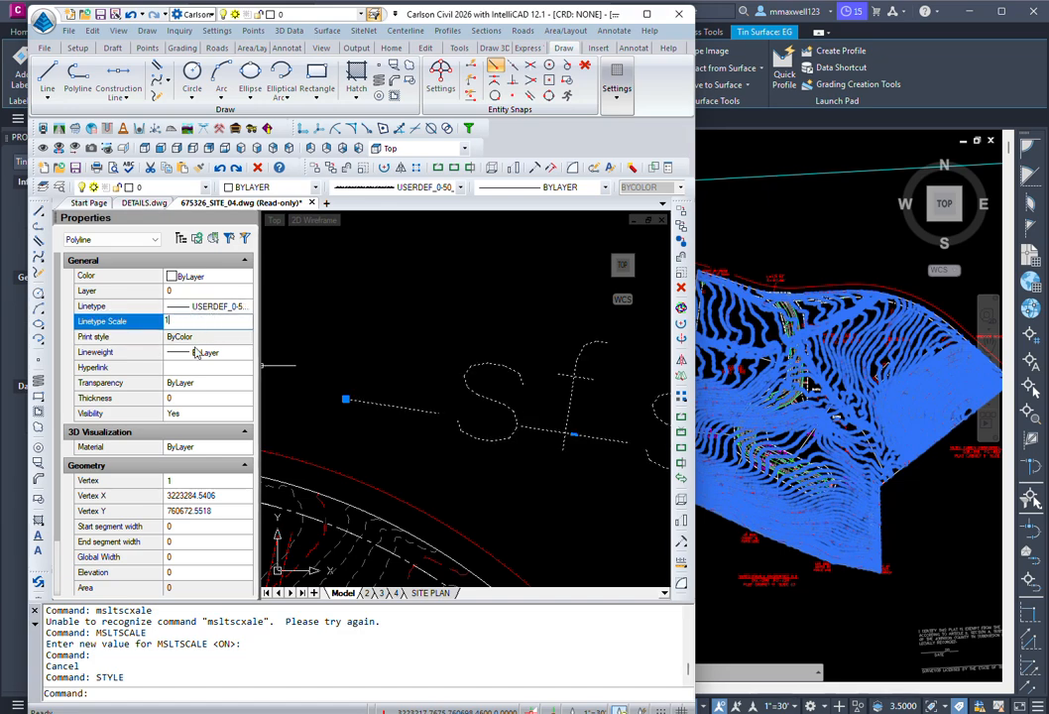
pyautogui.click(183, 383)
# Step: Open the Layers explorer with the LA command
pyautogui.scroll(5, 366, 402)
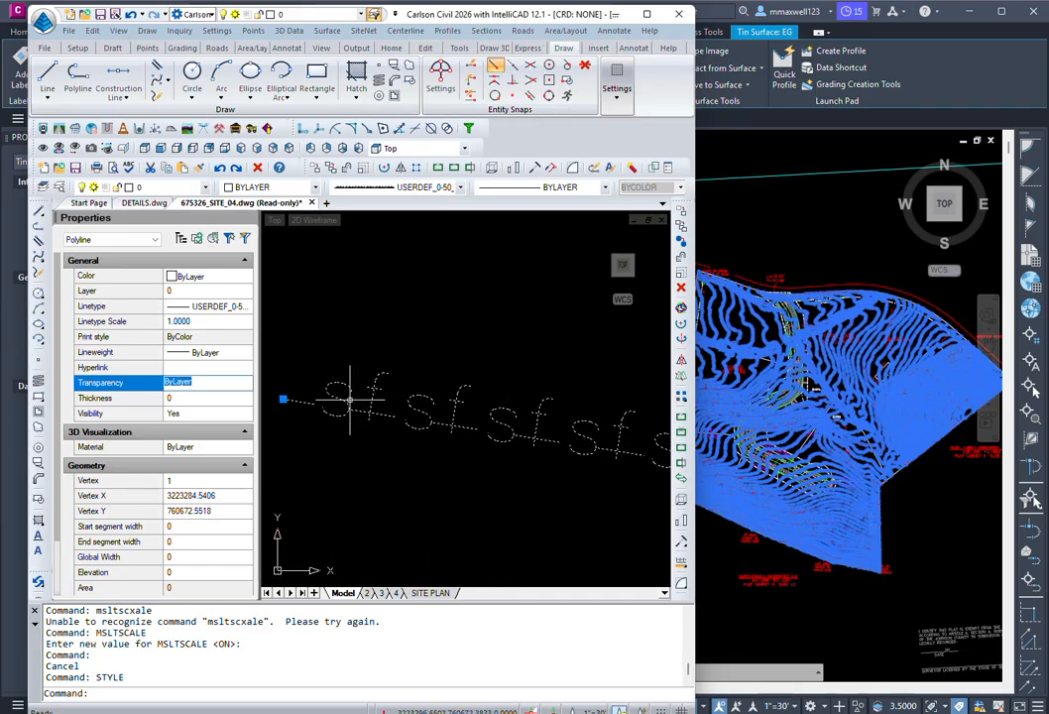
pyautogui.scroll(-5, 349, 399)
pyautogui.scroll(-1, 349, 400)
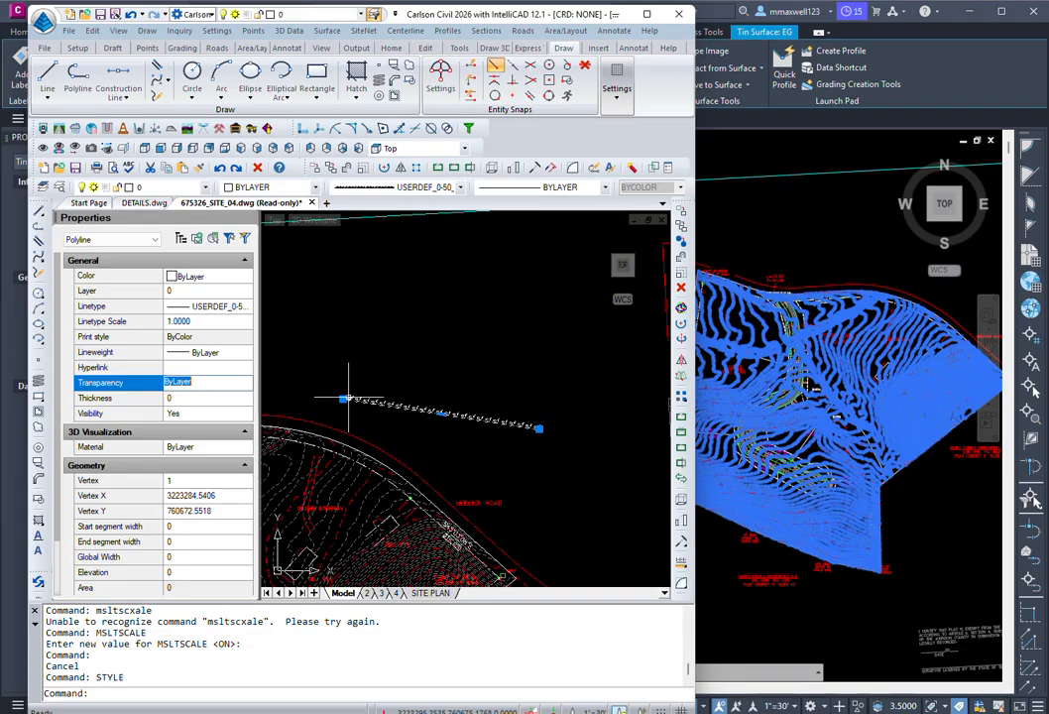
pyautogui.write('la')
pyautogui.press('Tab')
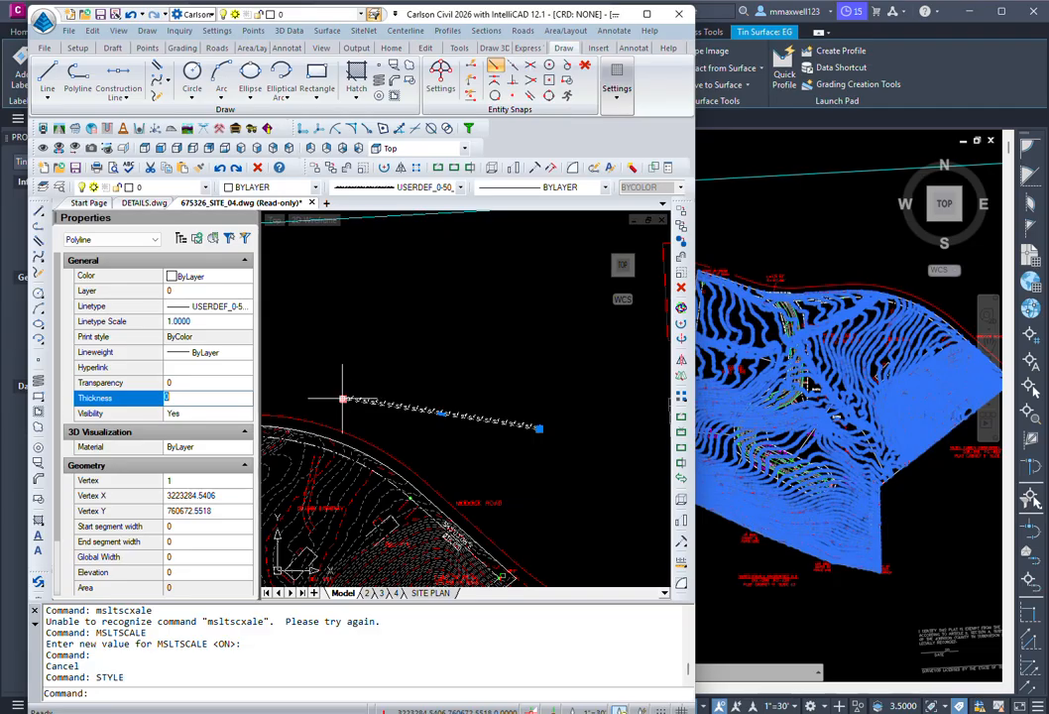
pyautogui.click(113, 691)
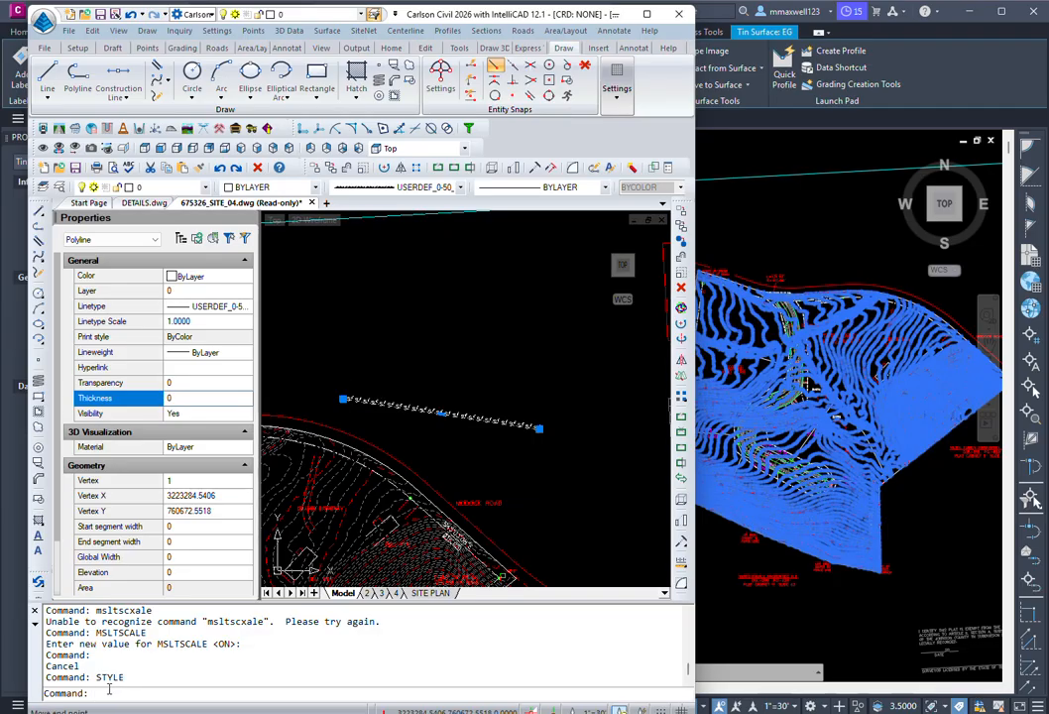
pyautogui.write('la')
pyautogui.press('Return')
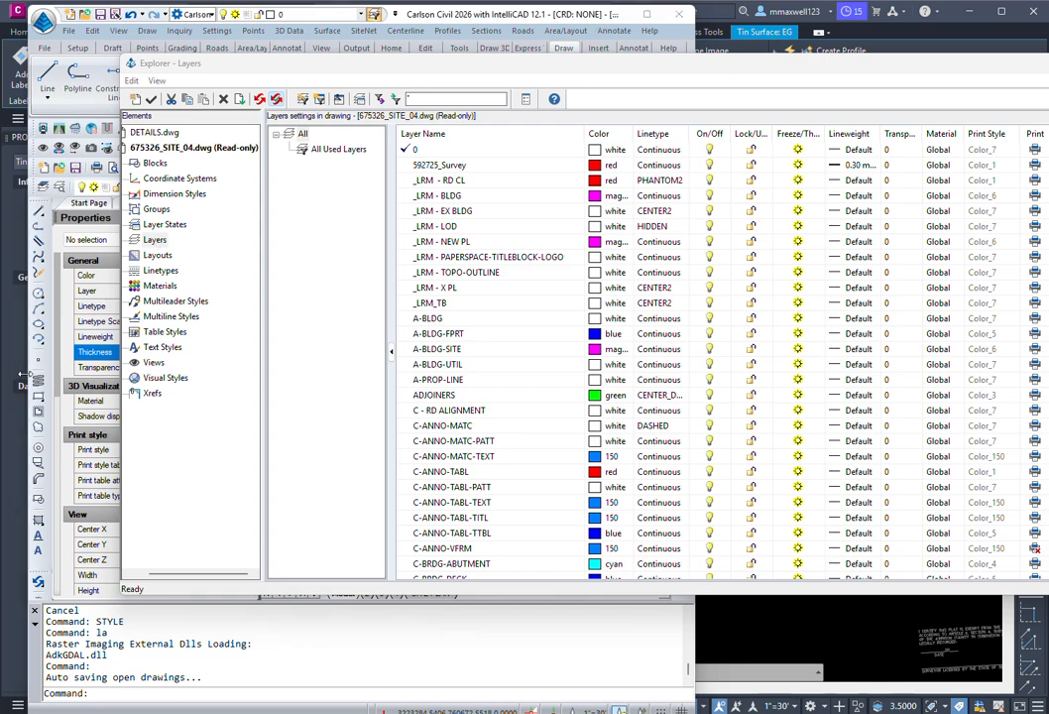
# Step: Check Text Styles heights, TMM at 3.0000 and Standard at 0.0000, then minimize the Explorer
pyautogui.click(159, 348)
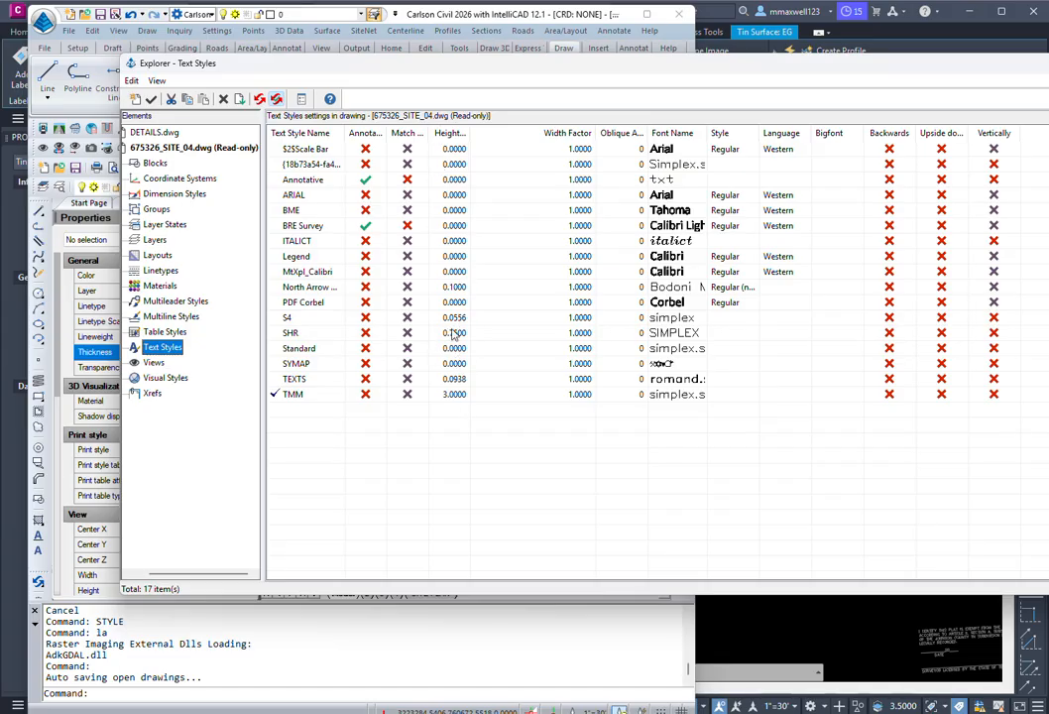
pyautogui.doubleClick(451, 394)
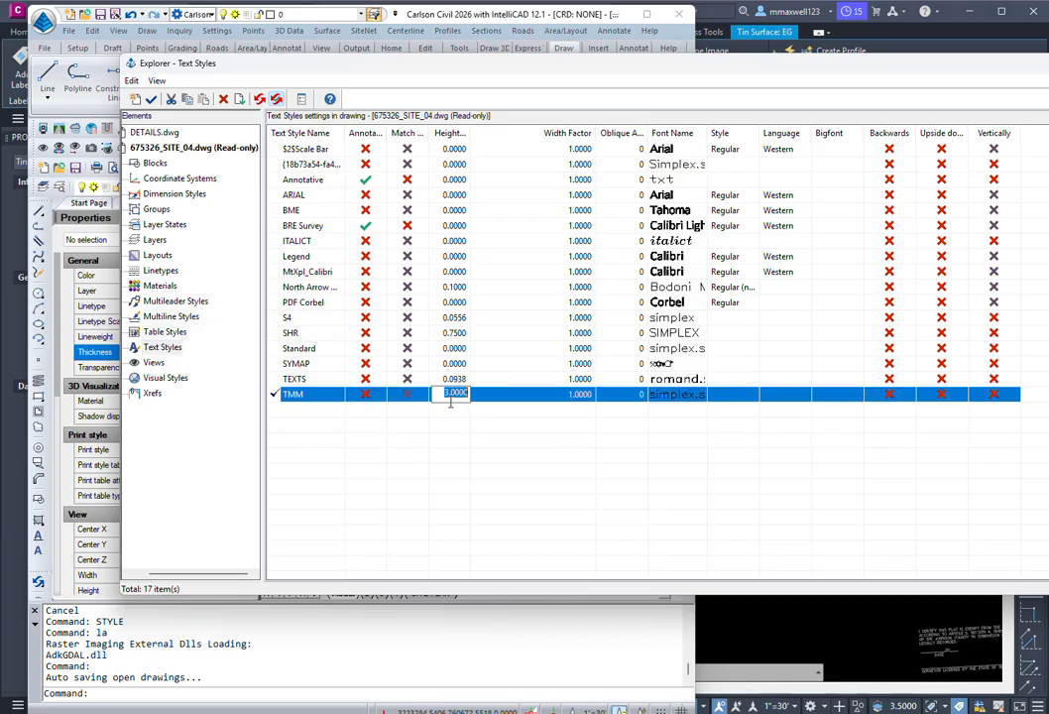
pyautogui.doubleClick(453, 348)
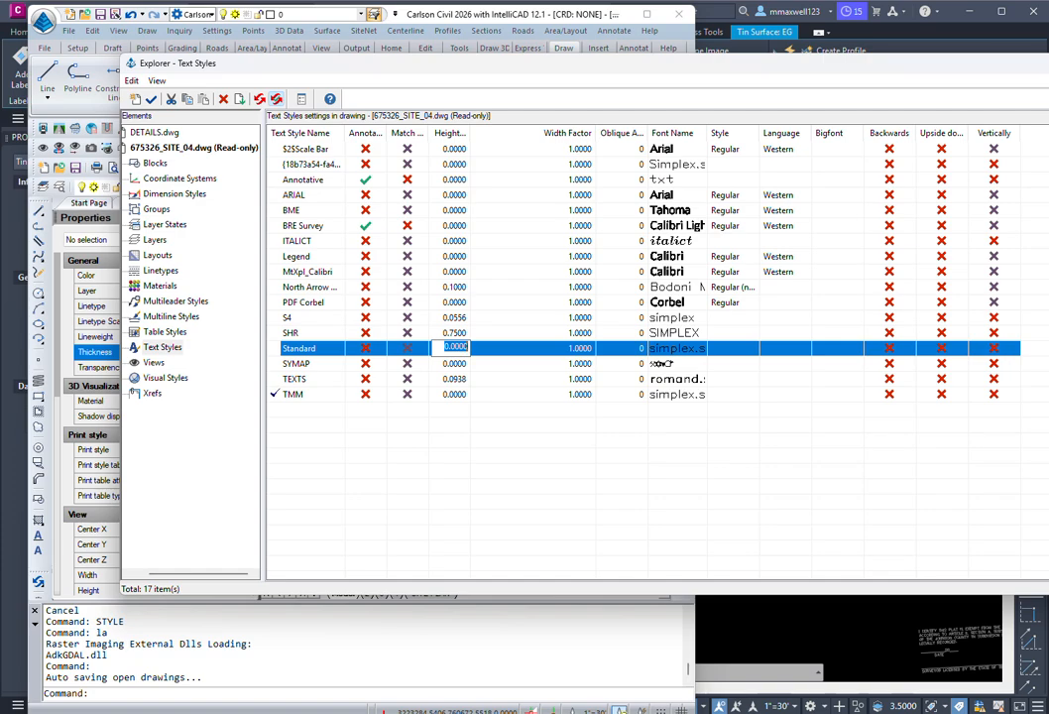
pyautogui.click(1047, 63)
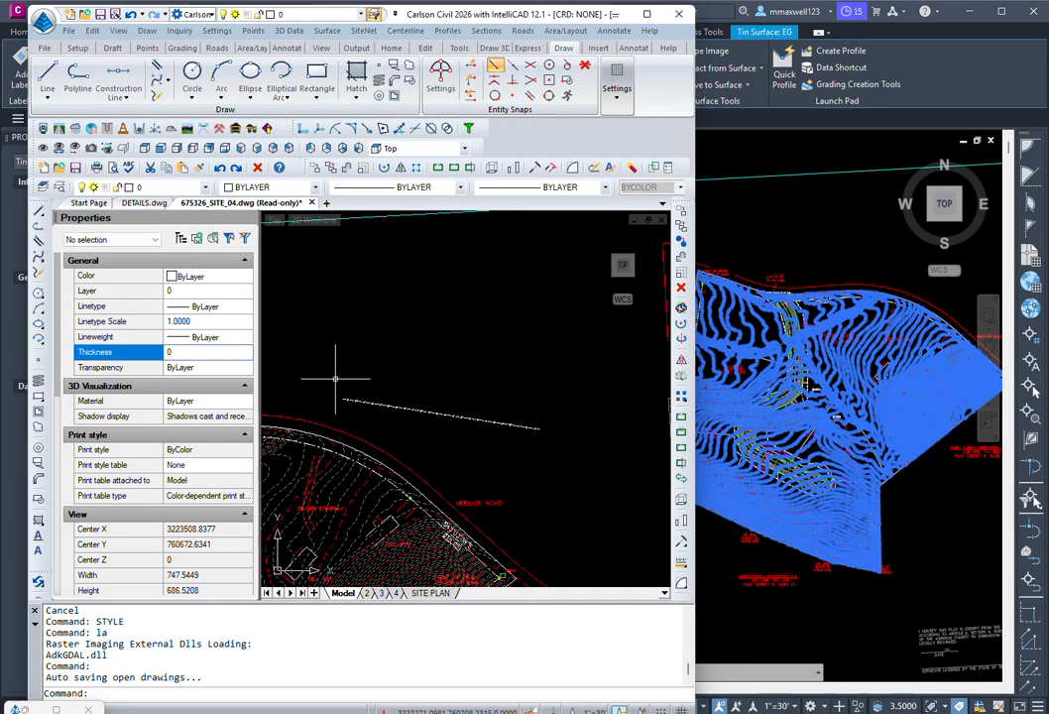
# Step: Zoom in to verify the sf labels read clearly, then zoom out and pan to the full site
pyautogui.scroll(3, 347, 385)
pyautogui.scroll(3, 373, 401)
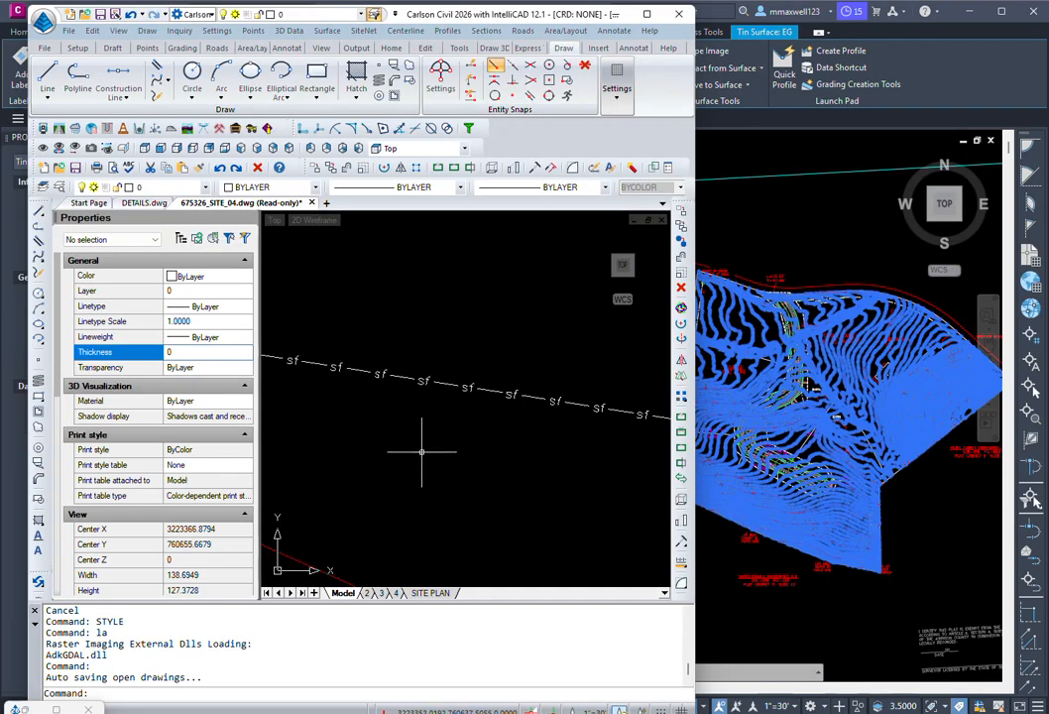
pyautogui.scroll(-3, 422, 449)
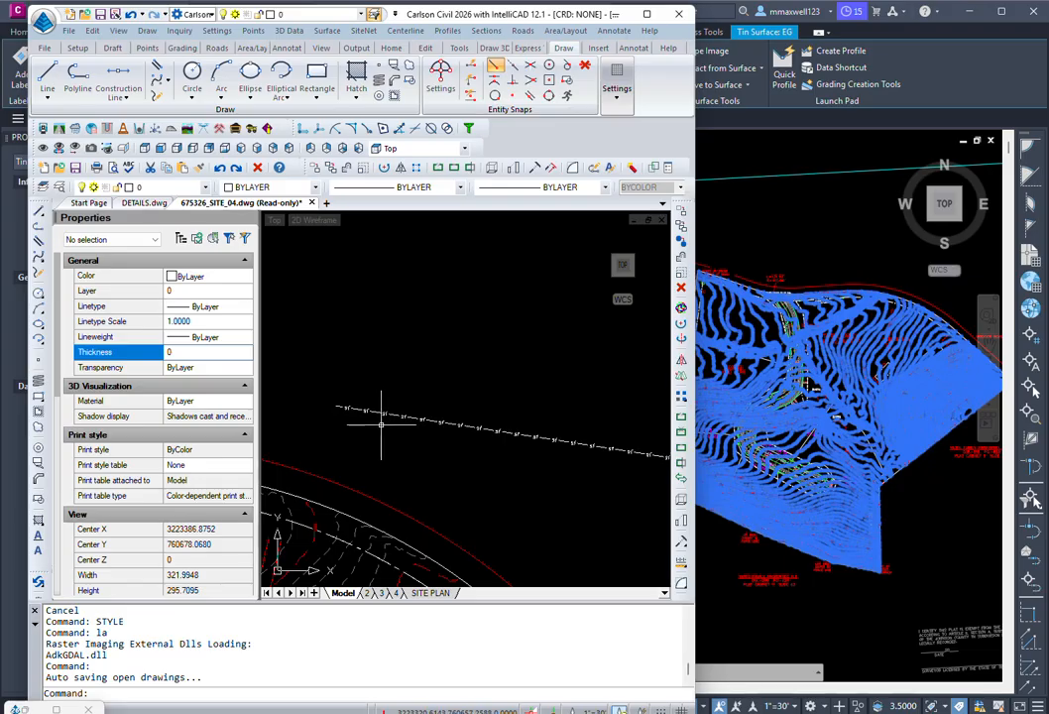
pyautogui.scroll(7, 377, 422)
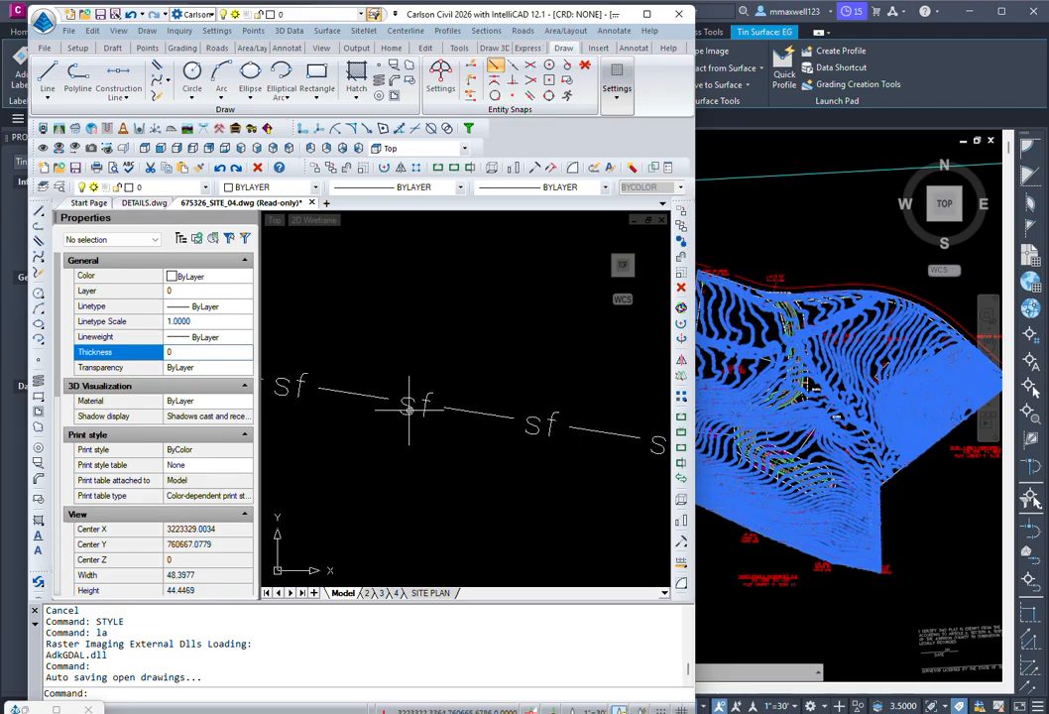
pyautogui.scroll(-10, 409, 409)
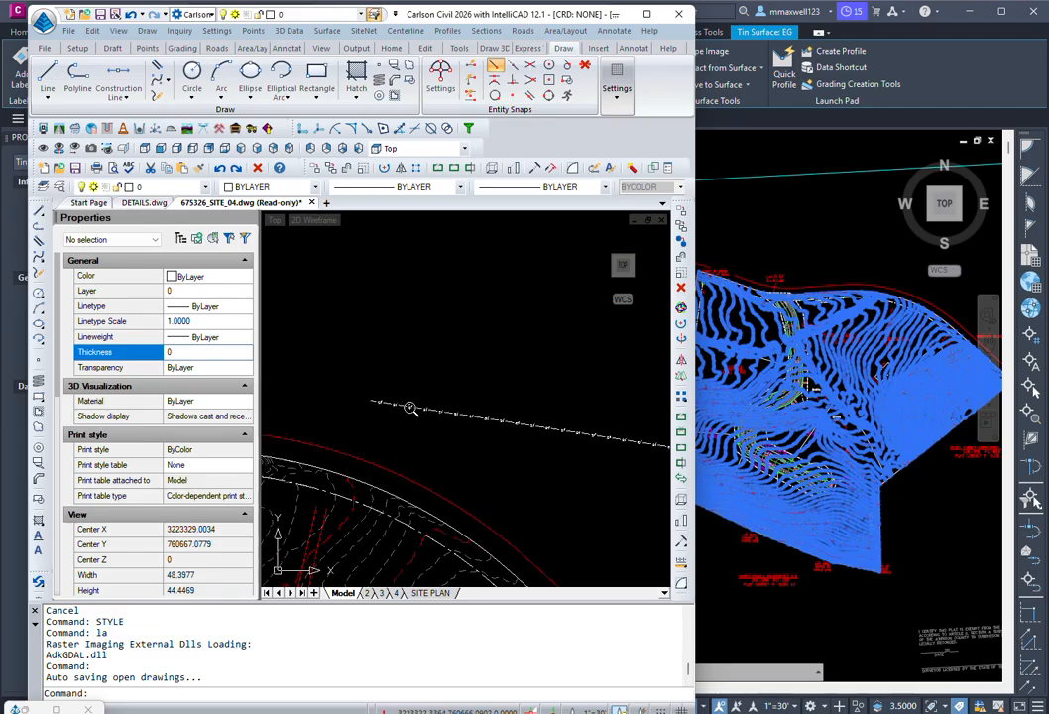
pyautogui.scroll(-2, 401, 408)
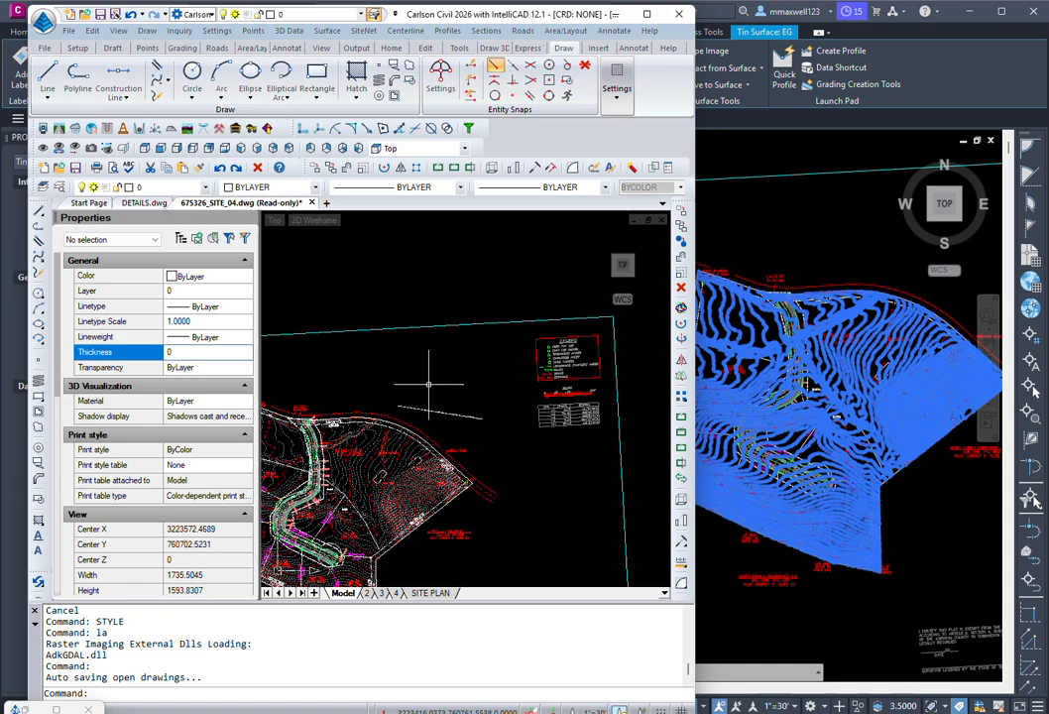
pyautogui.moveTo(401, 402); pyautogui.dragTo(556, 335, button='middle')
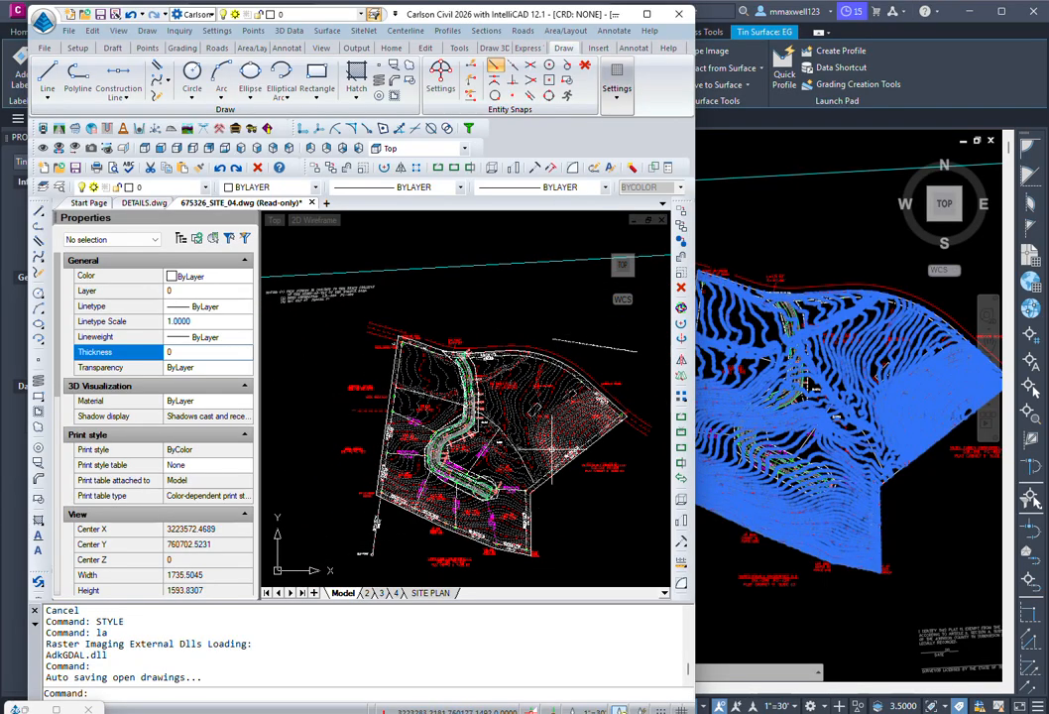